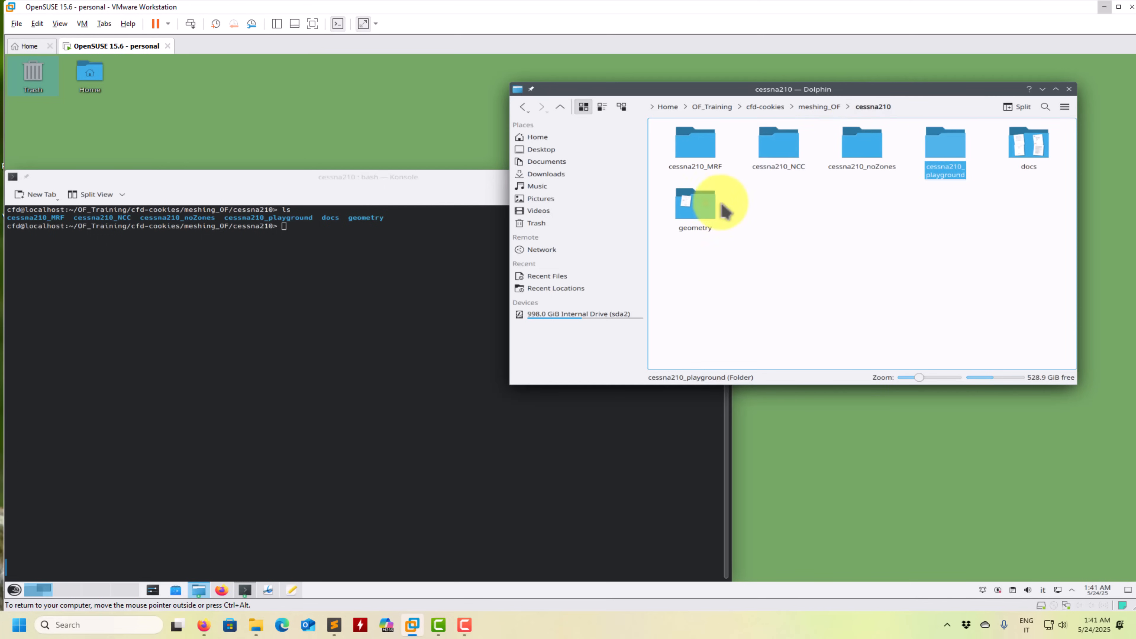
# - Look through the STL part files in geometry/by_parts_meters and return to the cessna210 folder
pyautogui.doubleClick(709, 207)
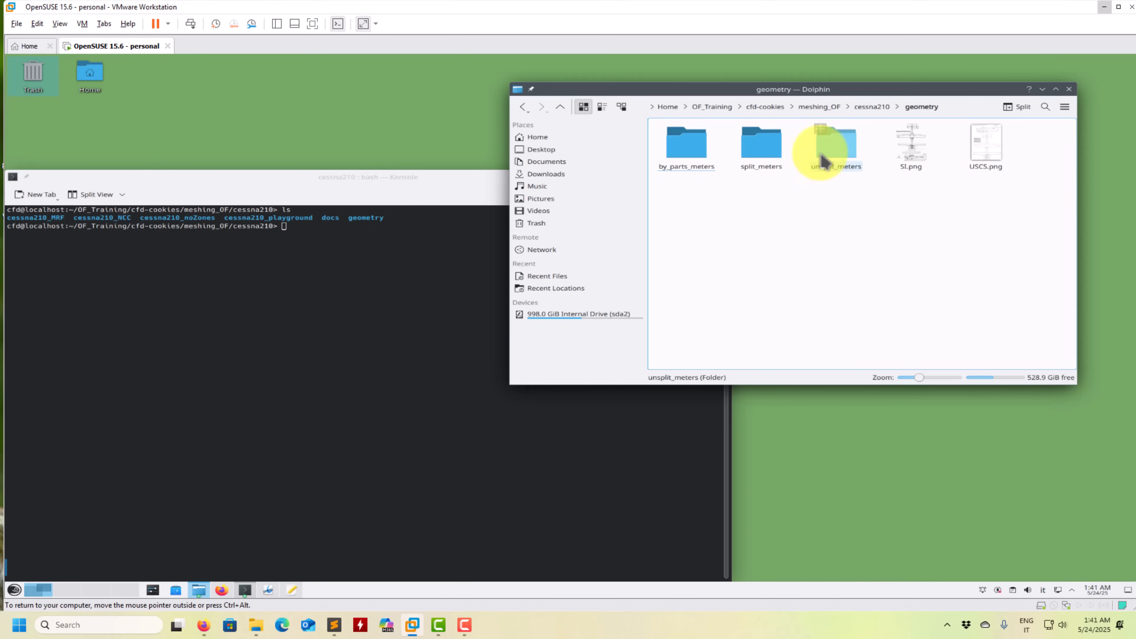
pyautogui.doubleClick(694, 157)
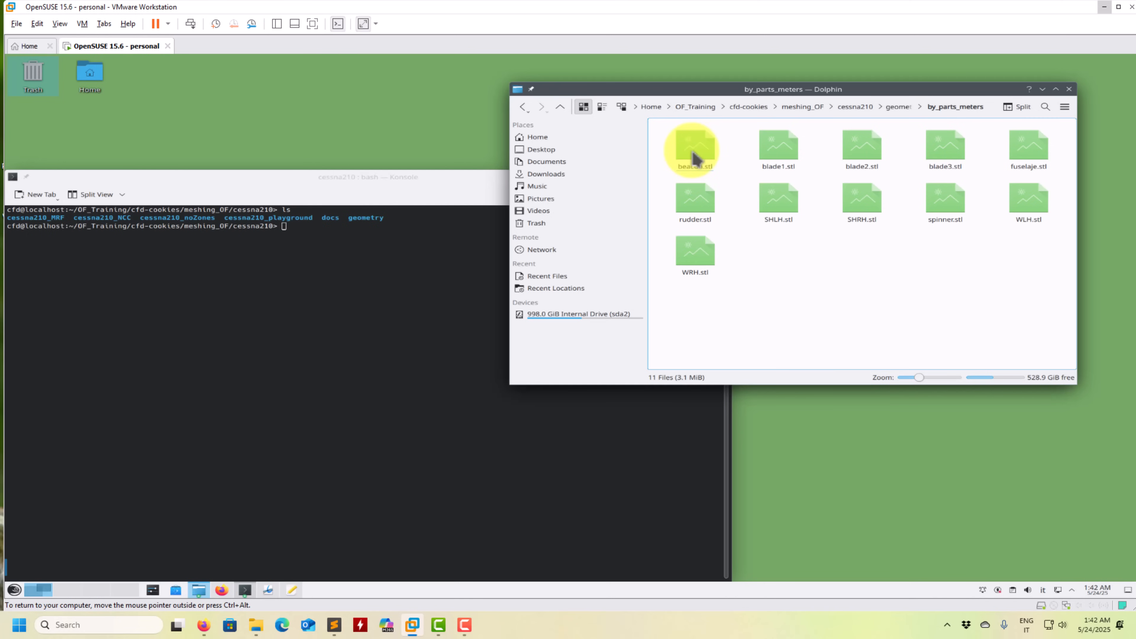
pyautogui.click(381, 309)
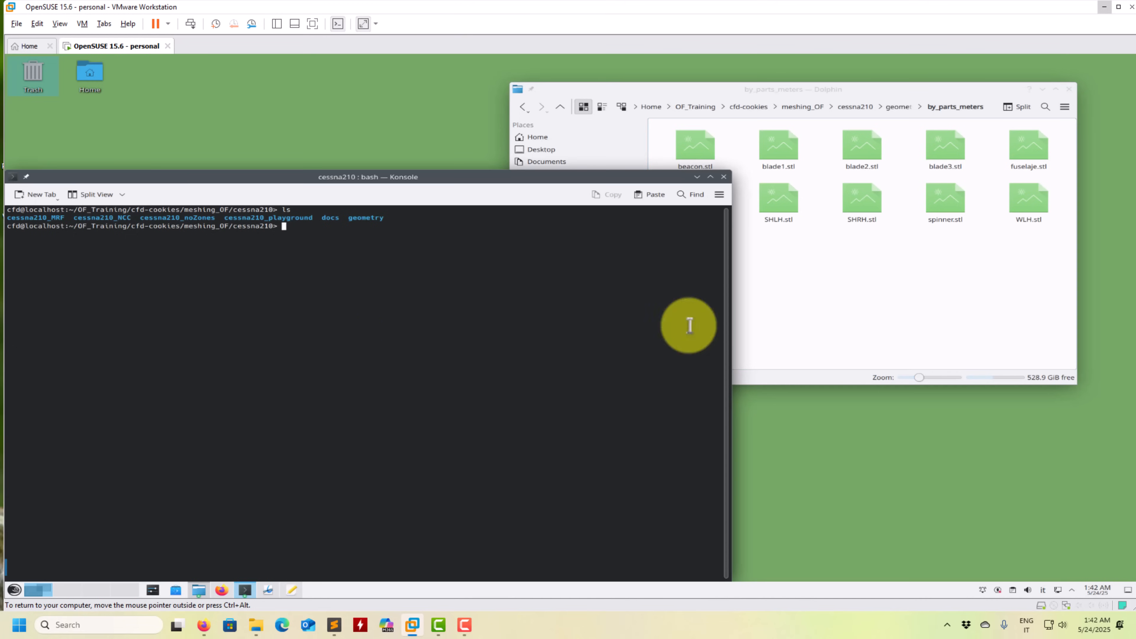
pyautogui.click(854, 110)
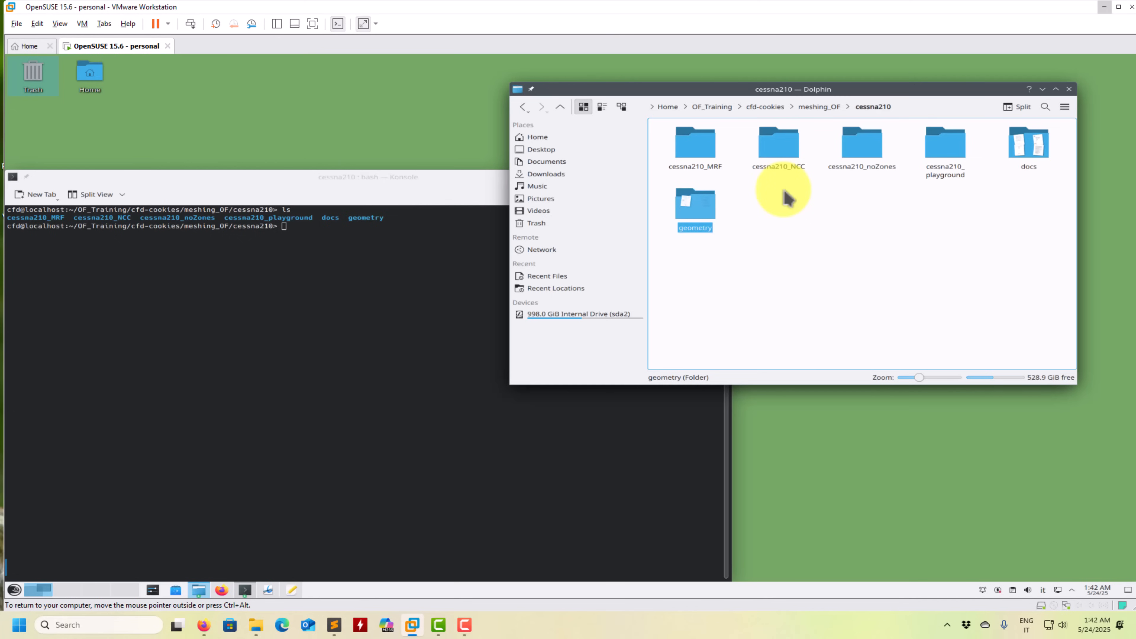
# - Launch ParaView from the terminal in the cessna210 folder and dismiss its welcome window
pyautogui.click(456, 330)
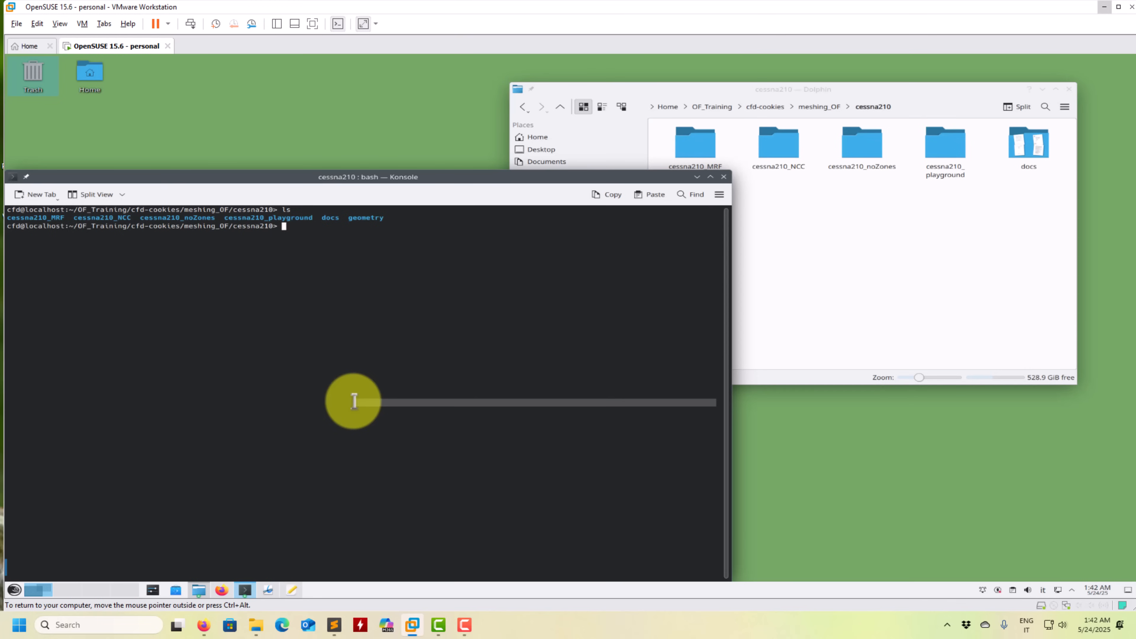
pyautogui.write('paraview513')
pyautogui.press('Return')
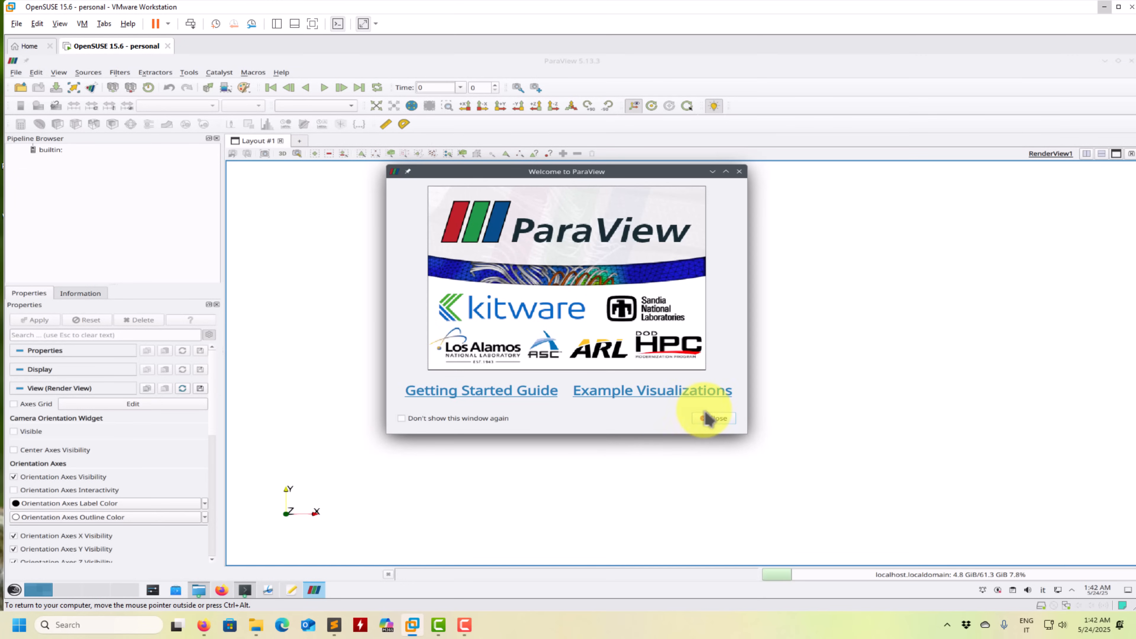
pyautogui.click(709, 418)
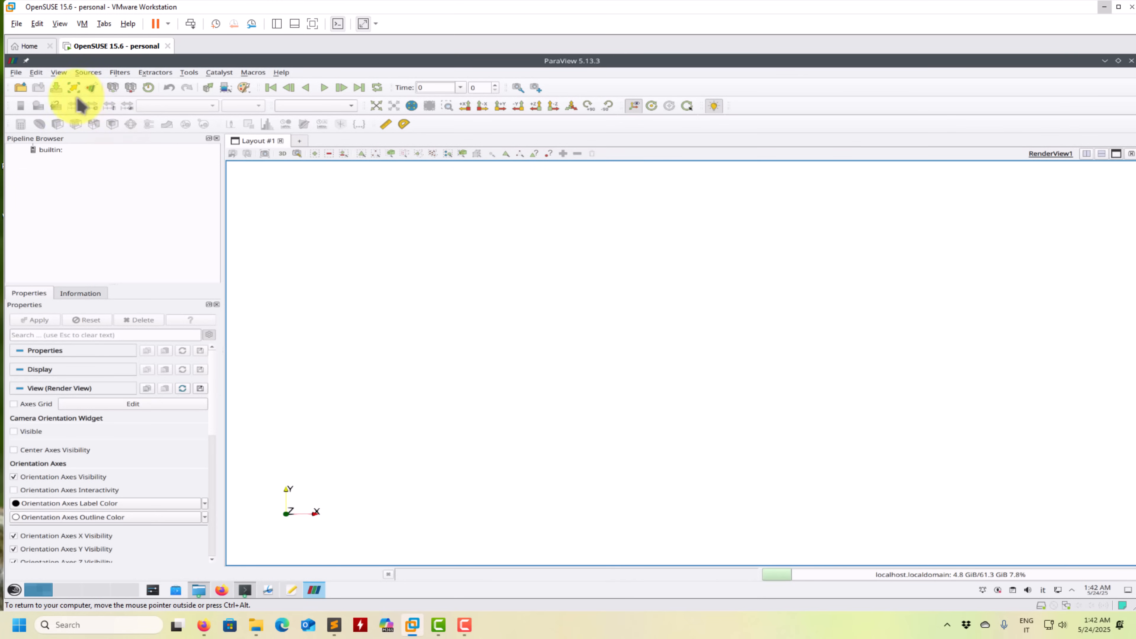
# - Load fuselaje.stl from geometry/by_parts_meters and display it in Solid Color
pyautogui.click(20, 89)
pyautogui.doubleClick(473, 224)
pyautogui.doubleClick(493, 179)
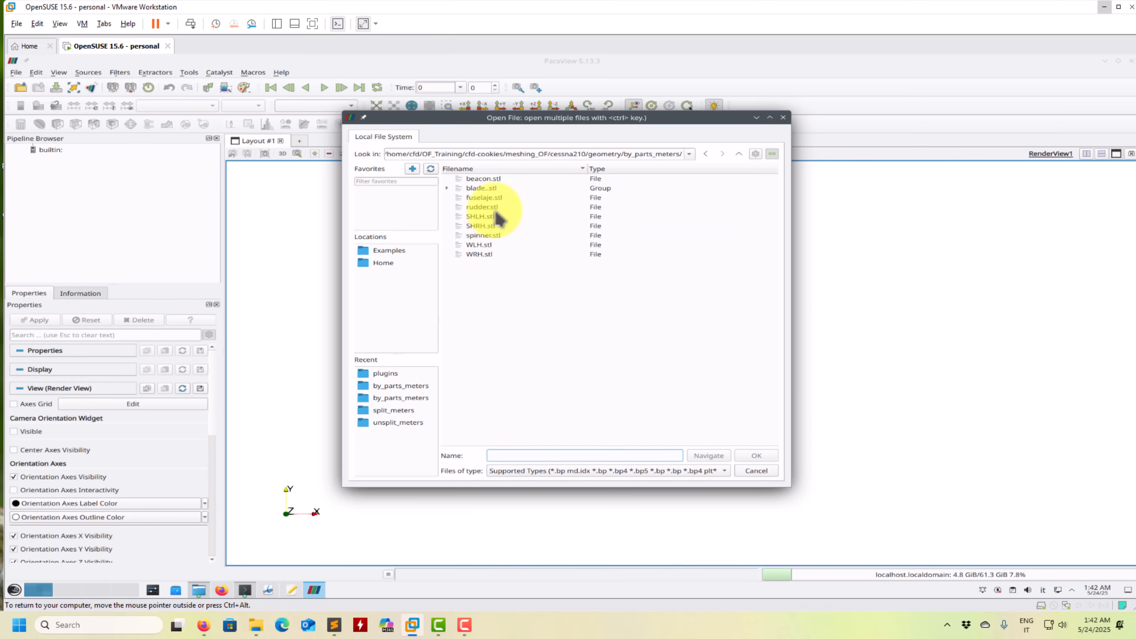
pyautogui.doubleClick(492, 197)
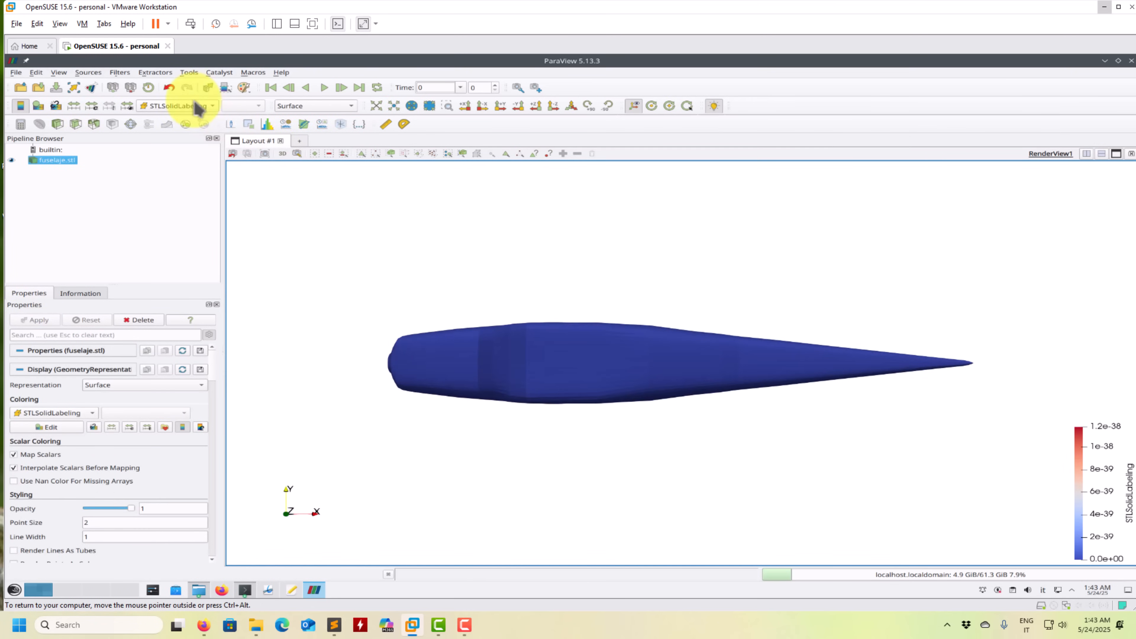
pyautogui.click(192, 107)
pyautogui.click(190, 88)
pyautogui.moveTo(626, 488); pyautogui.dragTo(515, 356)
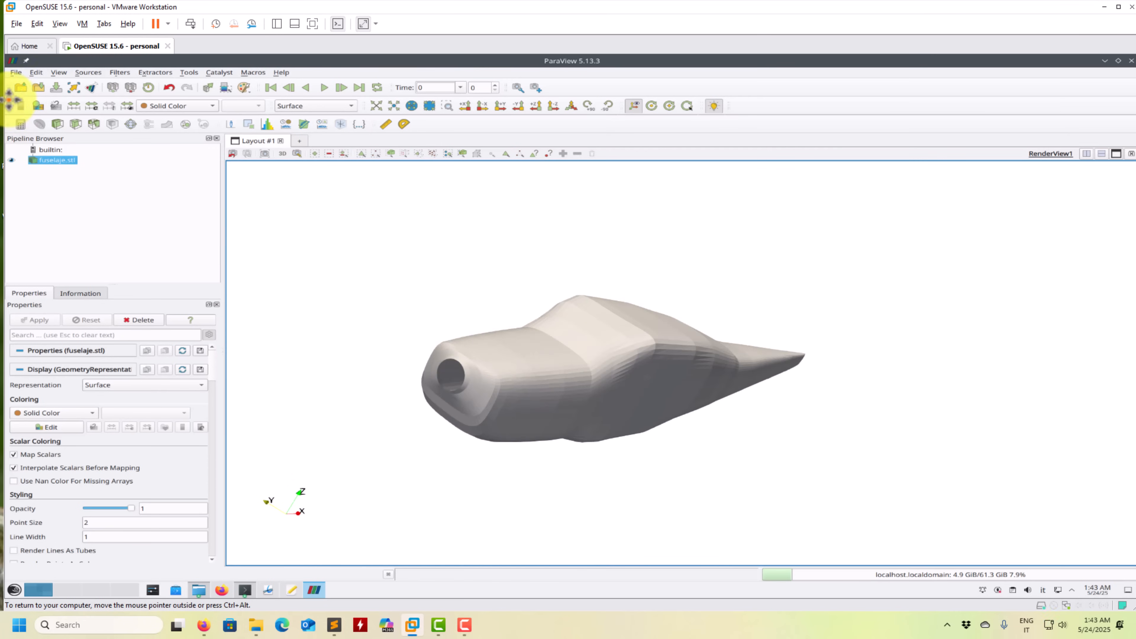
# - Load rudder.stl from the same folder and display it in Solid Color
pyautogui.click(20, 88)
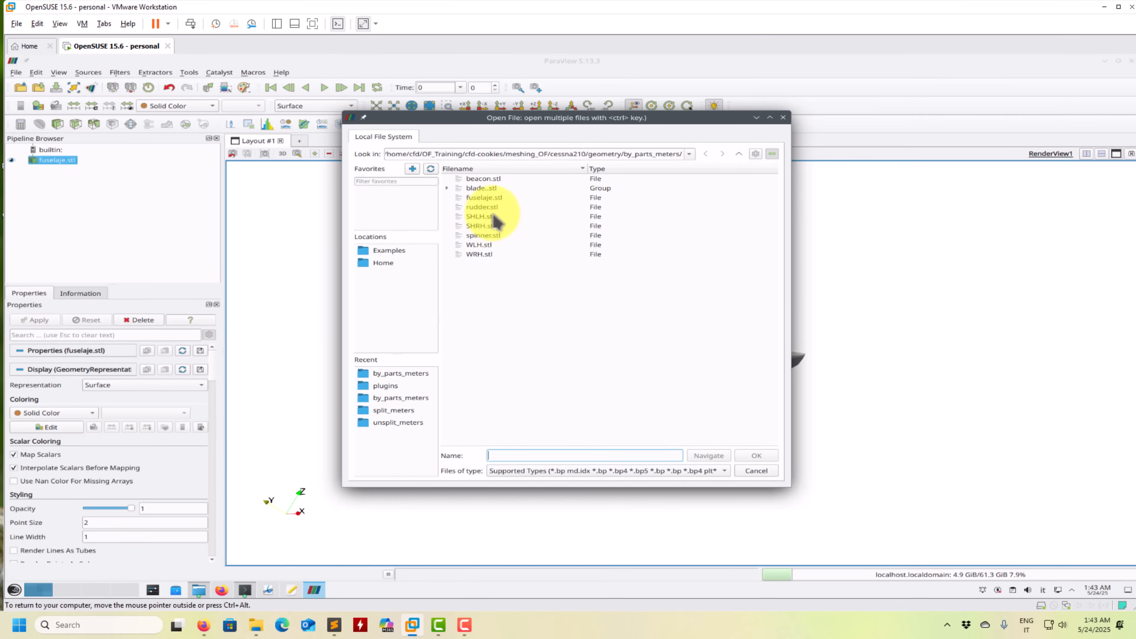
pyautogui.click(488, 208)
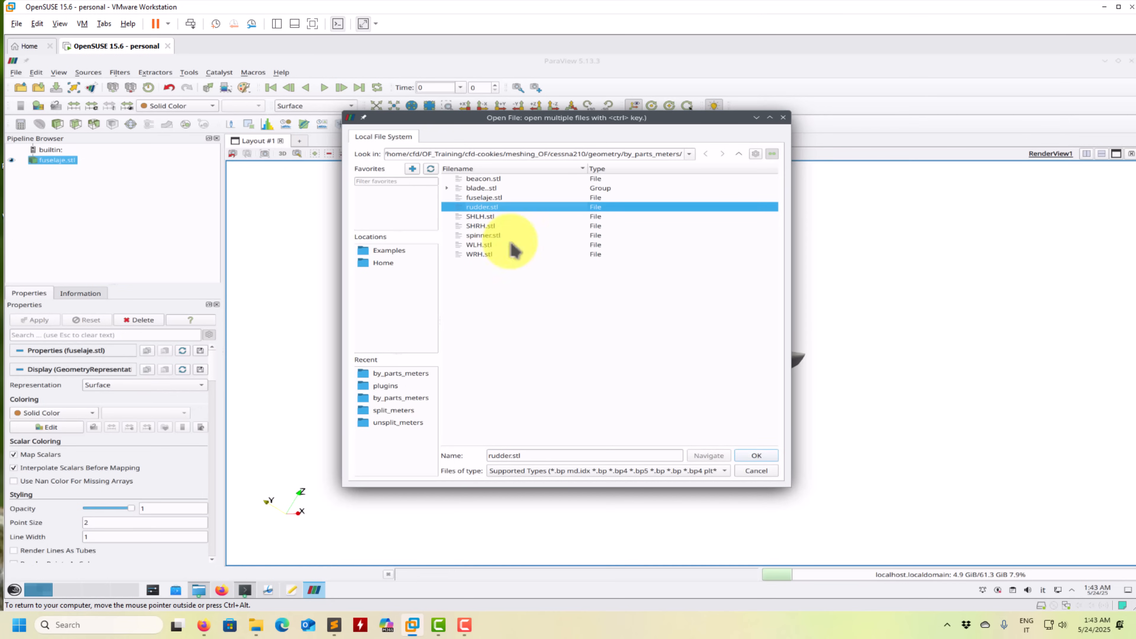
pyautogui.click(756, 456)
pyautogui.click(36, 320)
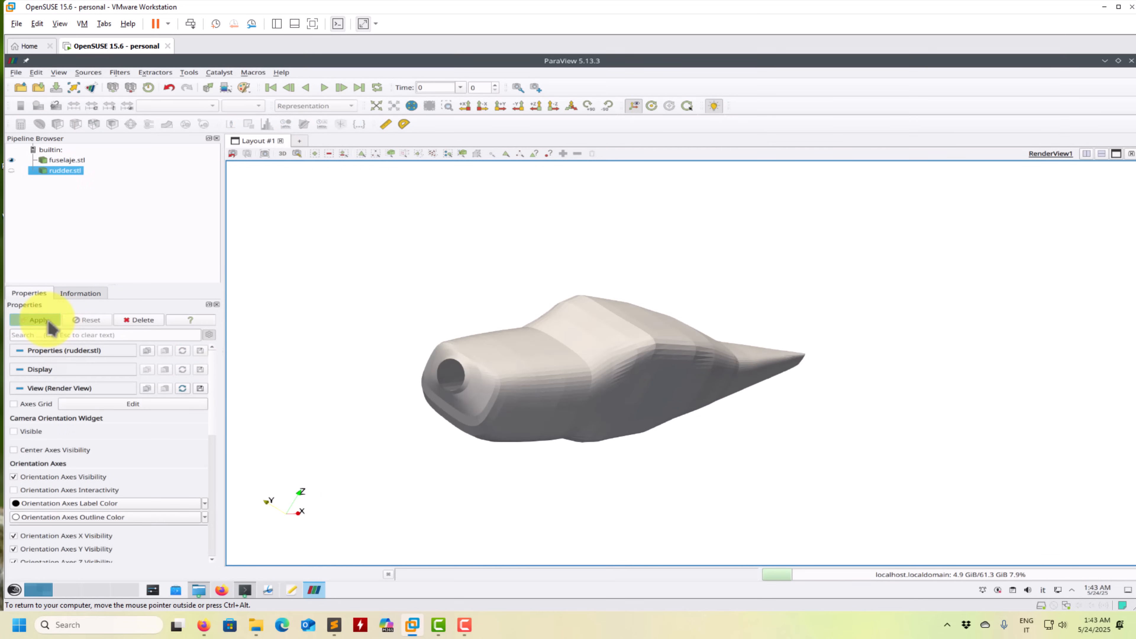
pyautogui.click(175, 106)
pyautogui.click(166, 93)
# - Set the opacity of fuselaje.stl to 0.47 and inspect where the rudder passes into the fuselage
pyautogui.click(106, 158)
pyautogui.moveTo(130, 508); pyautogui.dragTo(107, 508)
pyautogui.moveTo(465, 491); pyautogui.dragTo(901, 434)
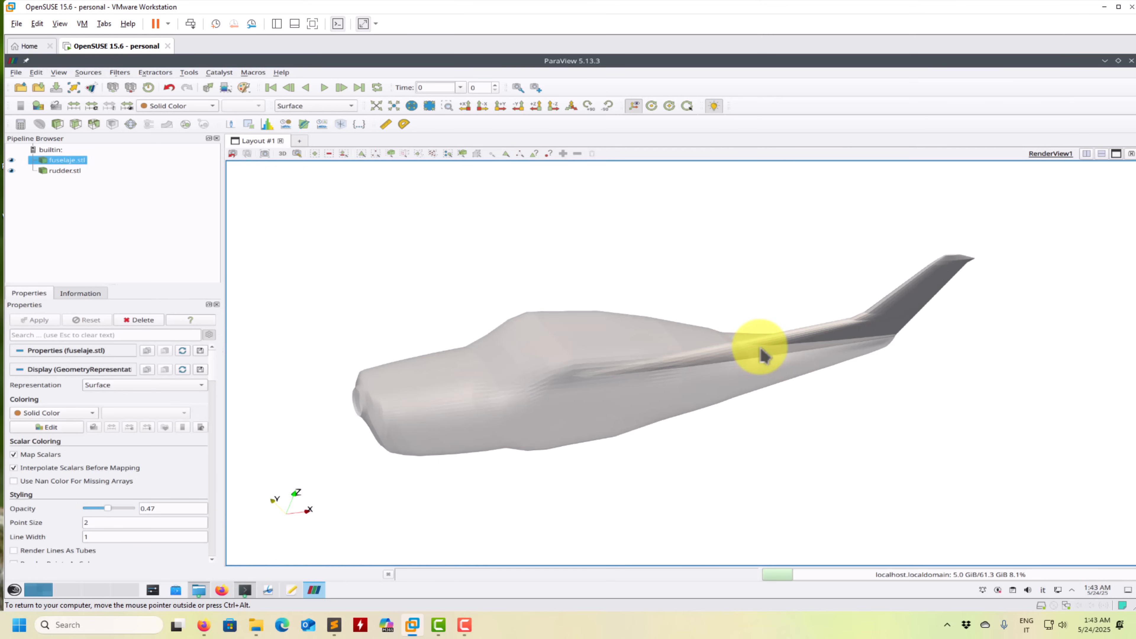
pyautogui.click(189, 72)
pyautogui.click(213, 155)
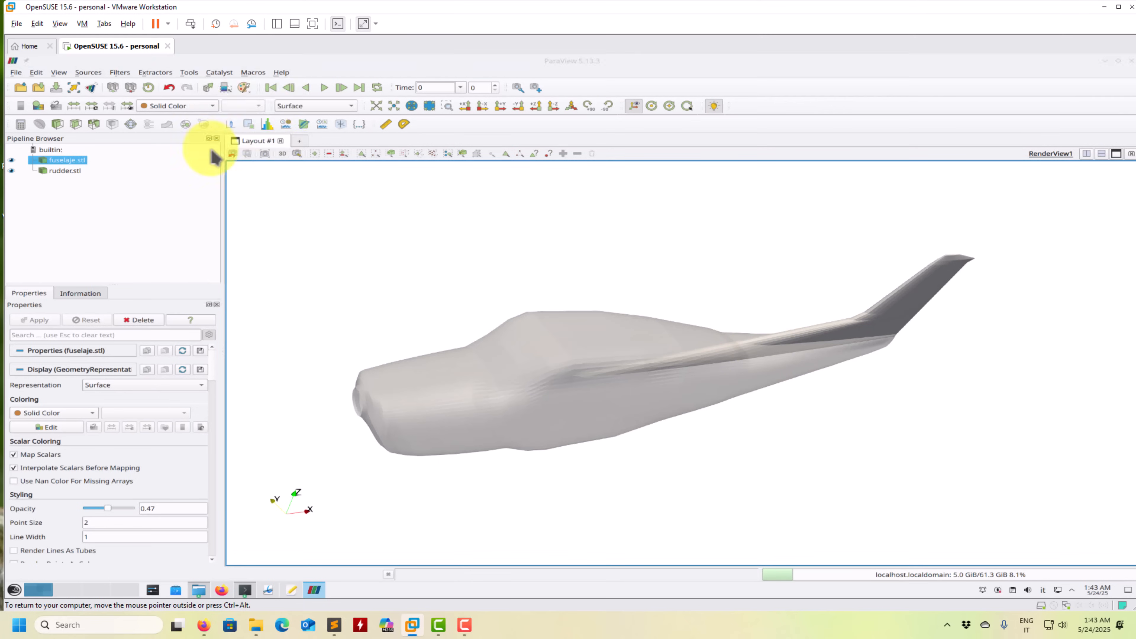
pyautogui.scroll(-2, 775, 336)
pyautogui.scroll(-5, 775, 380)
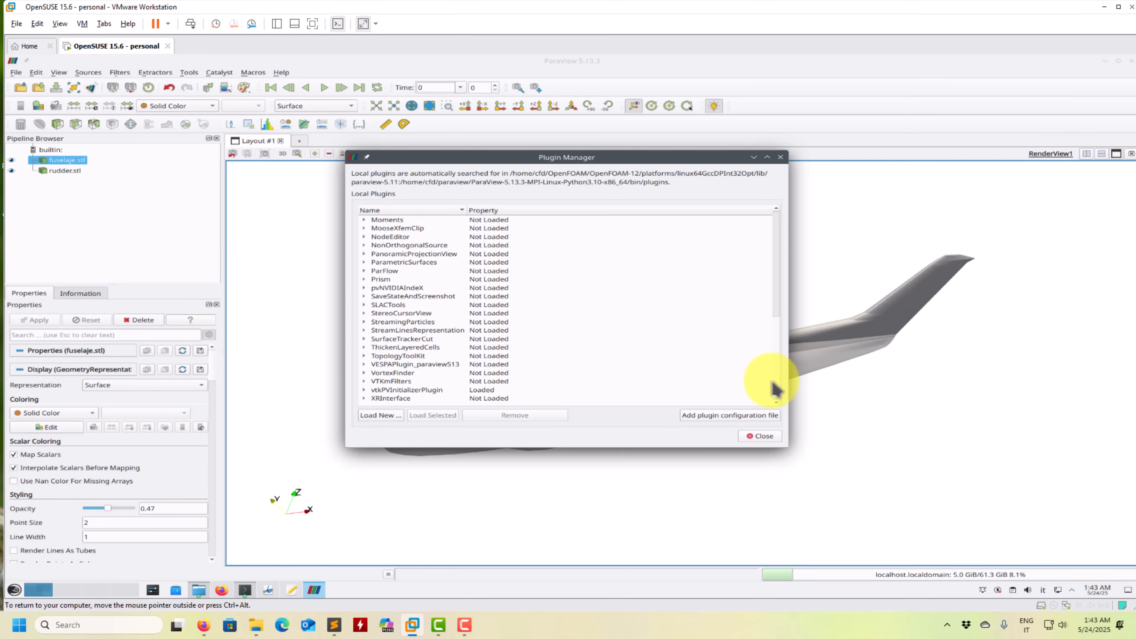
pyautogui.click(379, 415)
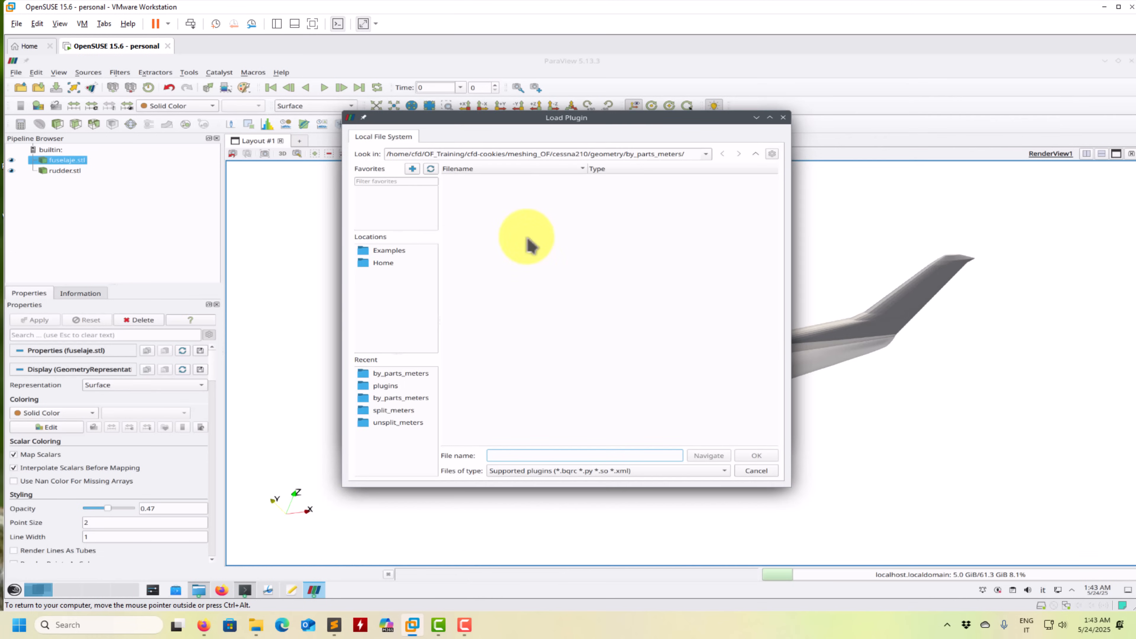
pyautogui.click(755, 154)
pyautogui.click(755, 154)
pyautogui.click(756, 155)
pyautogui.click(755, 154)
pyautogui.click(755, 154)
pyautogui.click(755, 155)
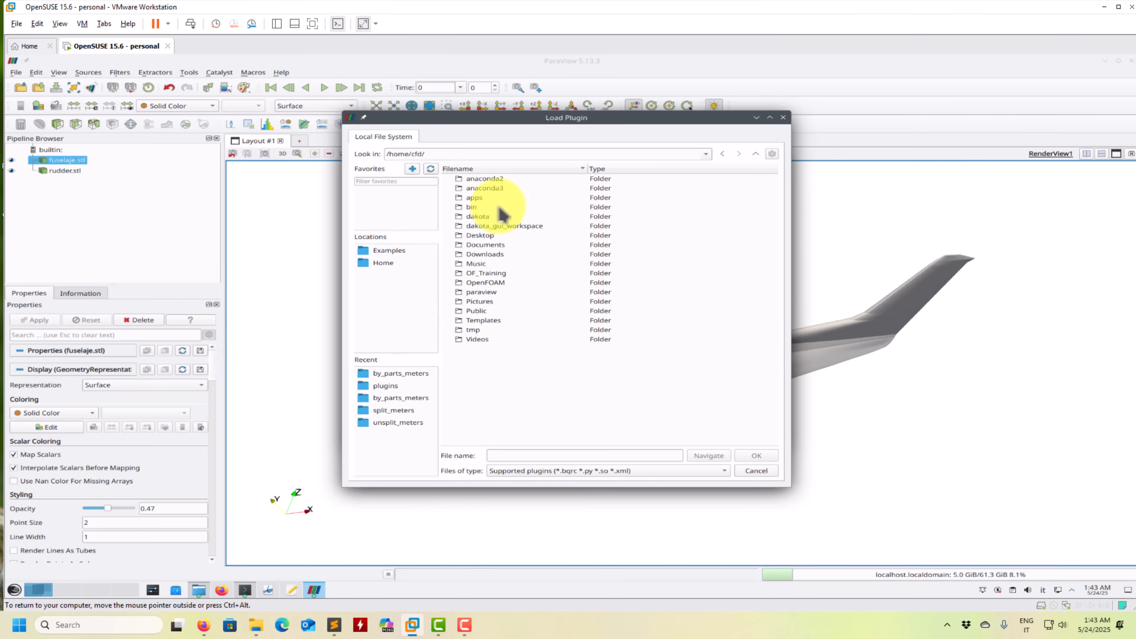
pyautogui.doubleClick(491, 291)
pyautogui.click(761, 474)
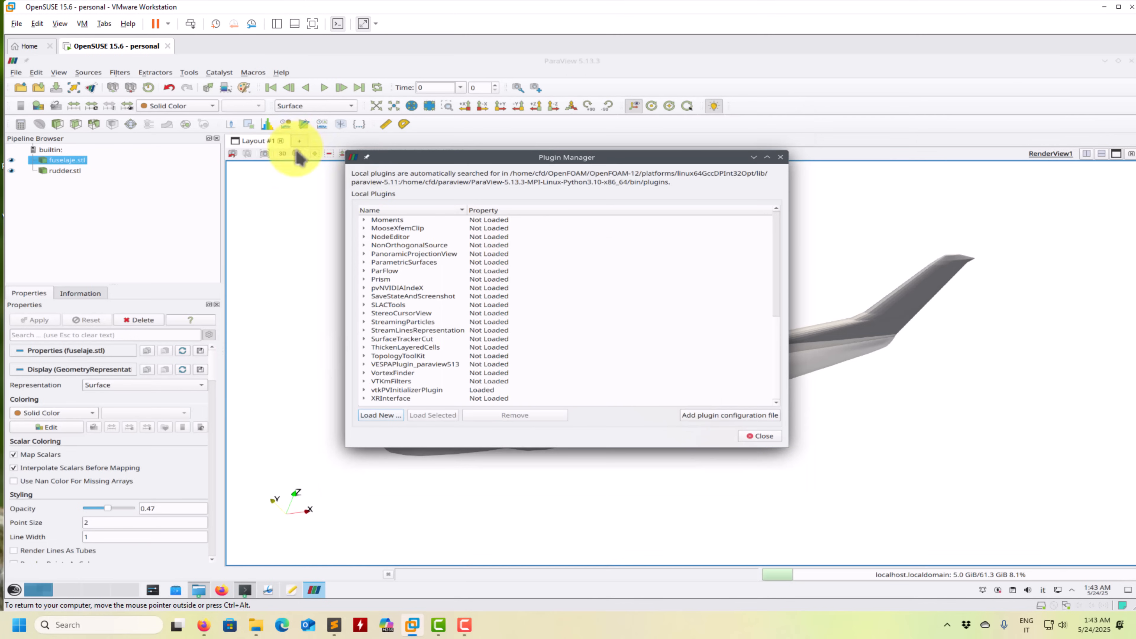
pyautogui.click(762, 437)
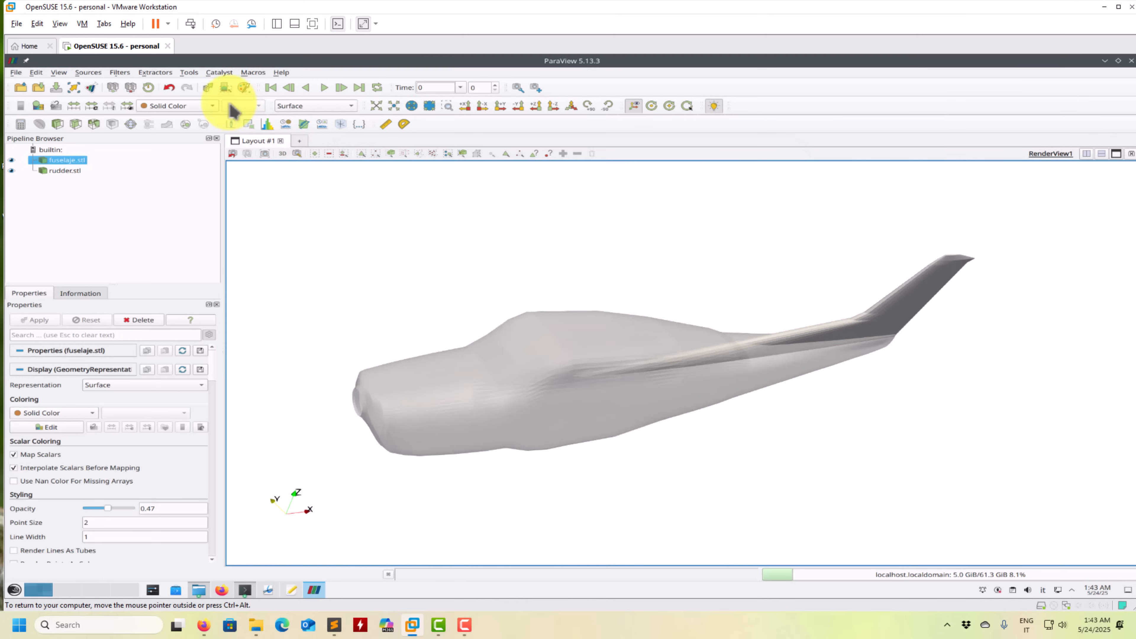
# - Load the TopologyToolKit plugin from the list of local plugins
pyautogui.click(189, 72)
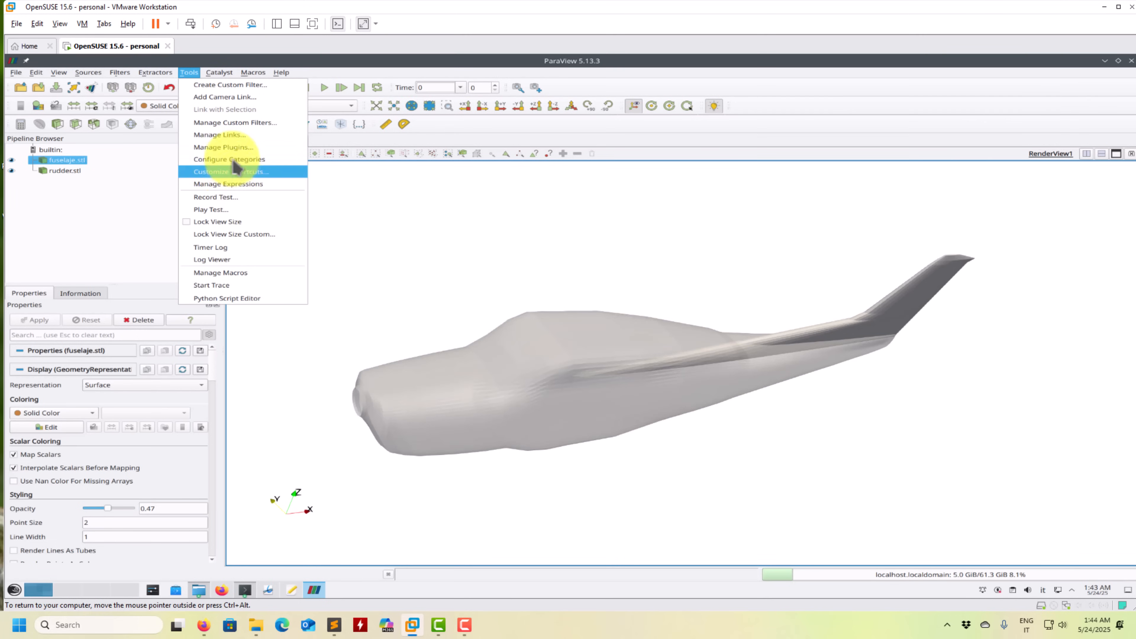
pyautogui.click(223, 147)
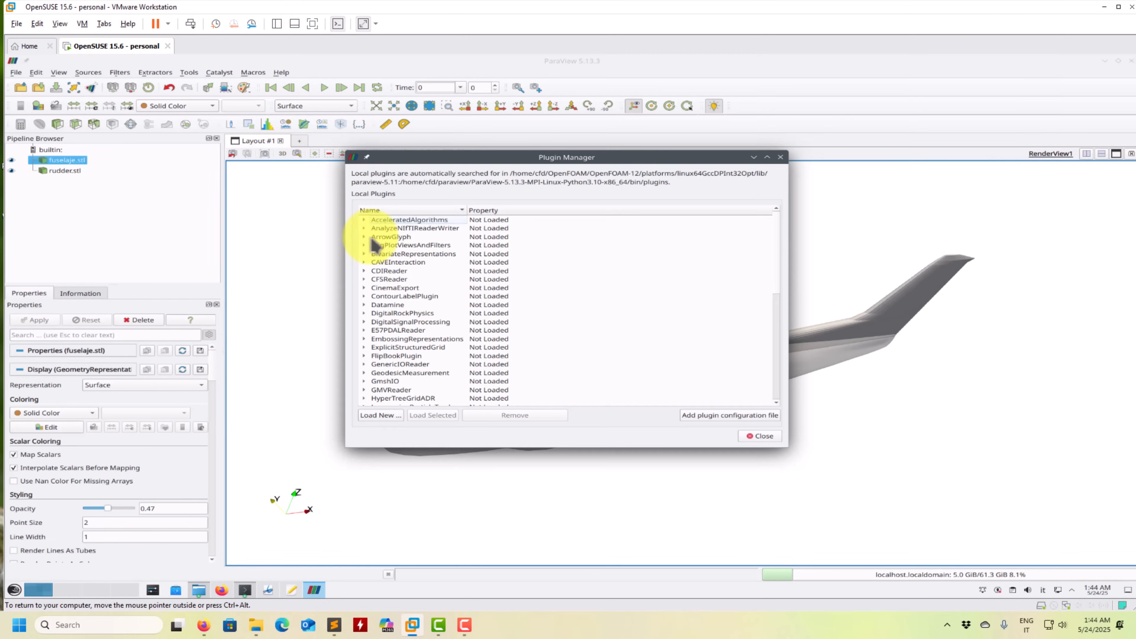
pyautogui.scroll(-10, 403, 331)
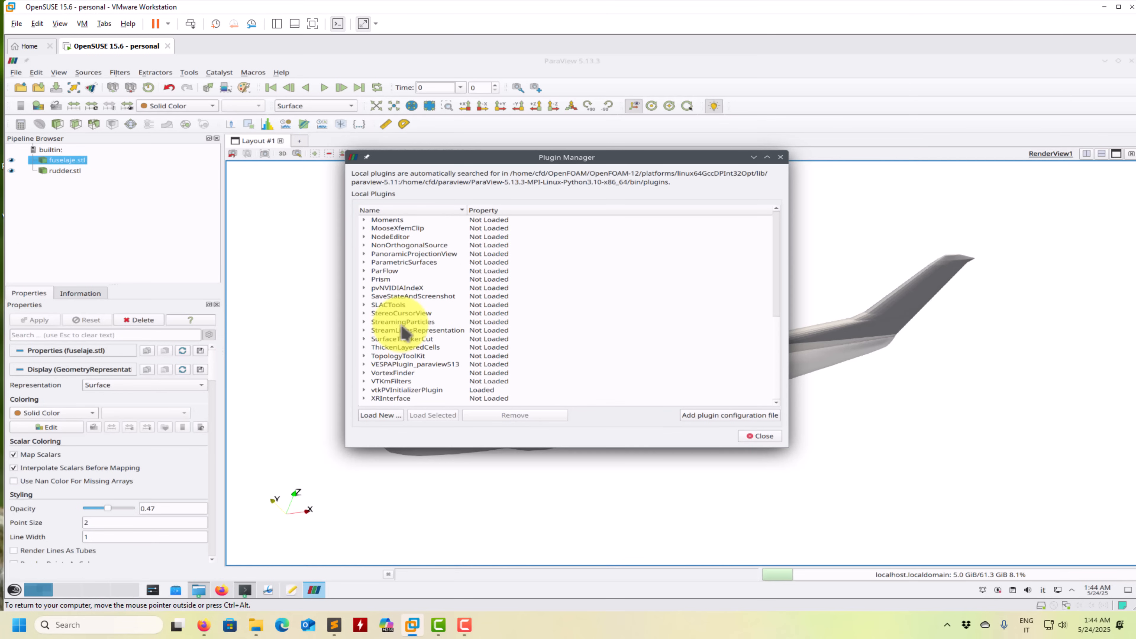
pyautogui.click(396, 356)
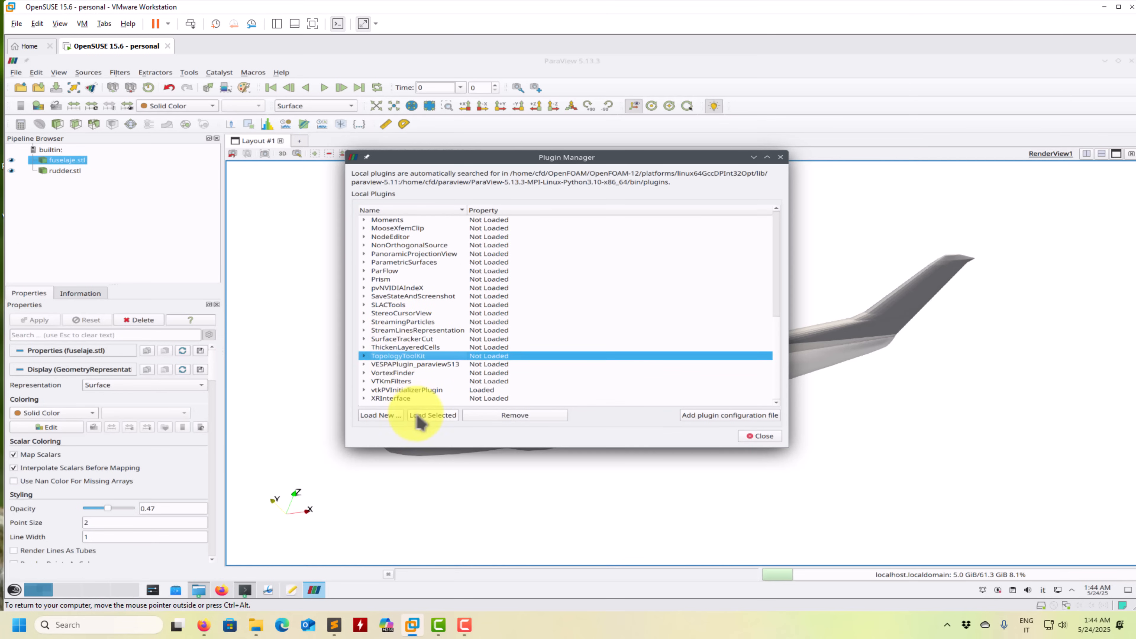
pyautogui.click(432, 415)
pyautogui.click(121, 74)
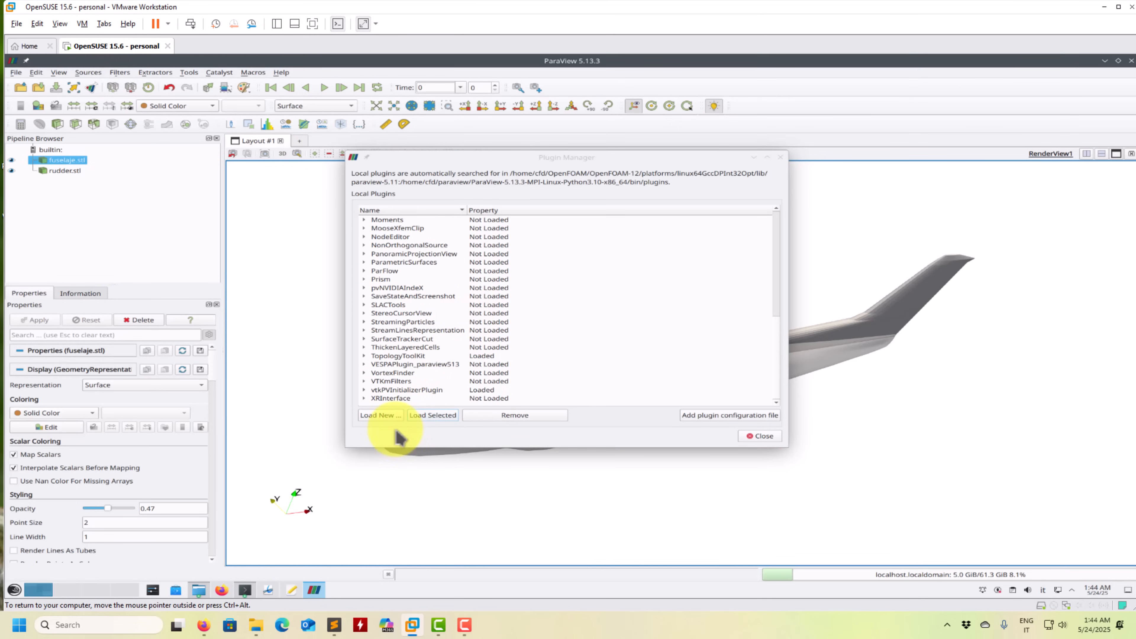
# - Load the VESPAPlugin_paraview513.so plugin from /home/cfd/paraview/plugins and close the Plugin Manager
pyautogui.click(386, 420)
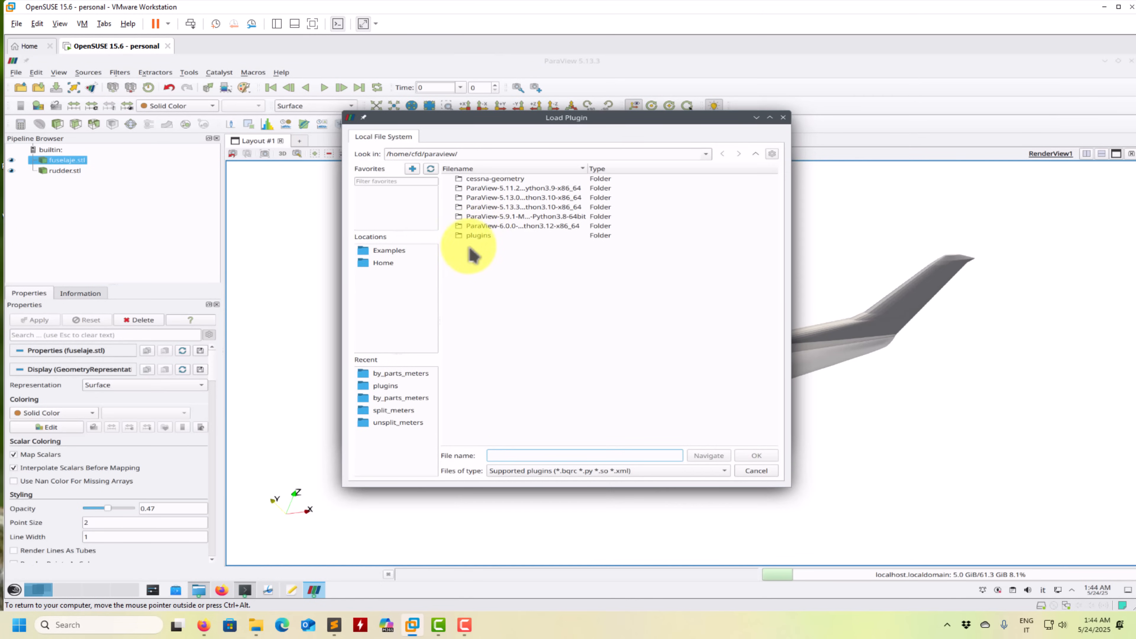
pyautogui.doubleClick(478, 235)
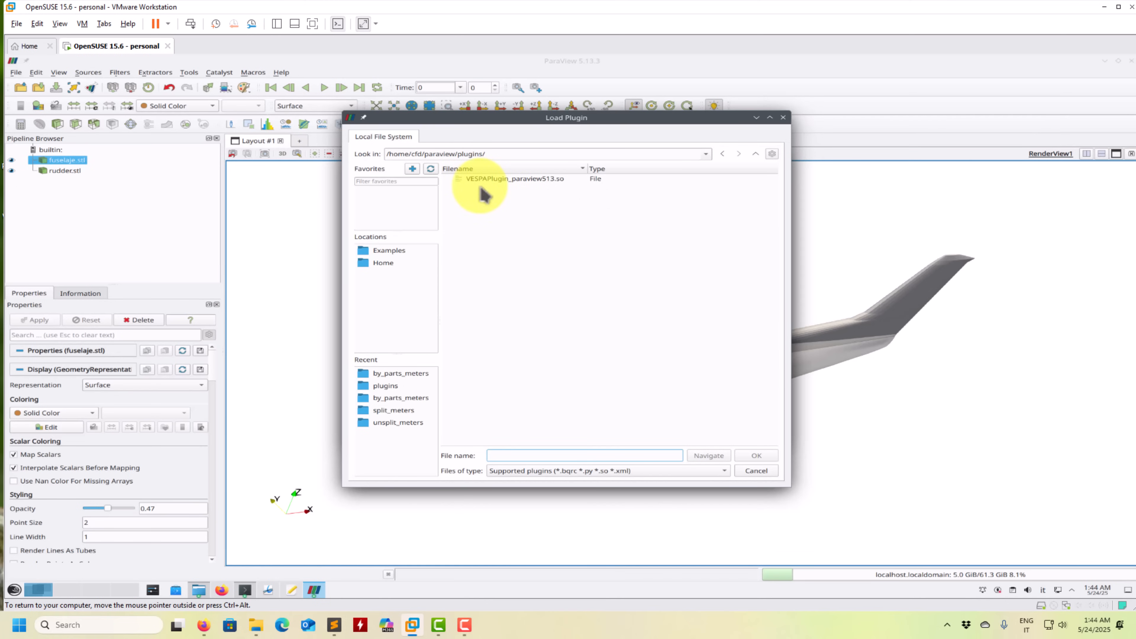
pyautogui.click(510, 180)
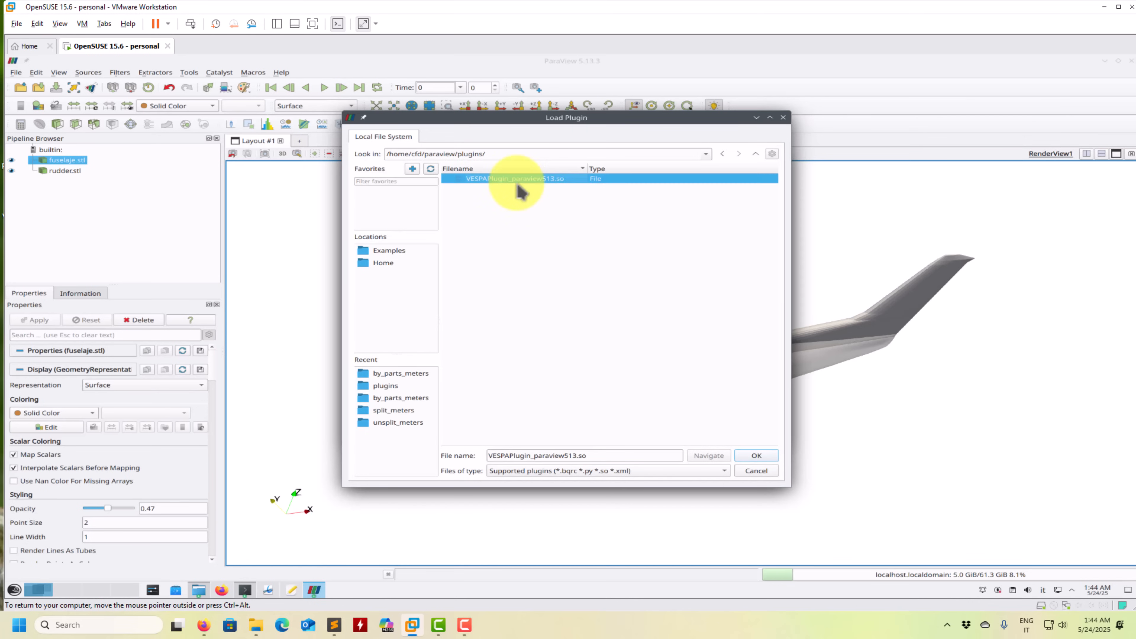
pyautogui.click(753, 455)
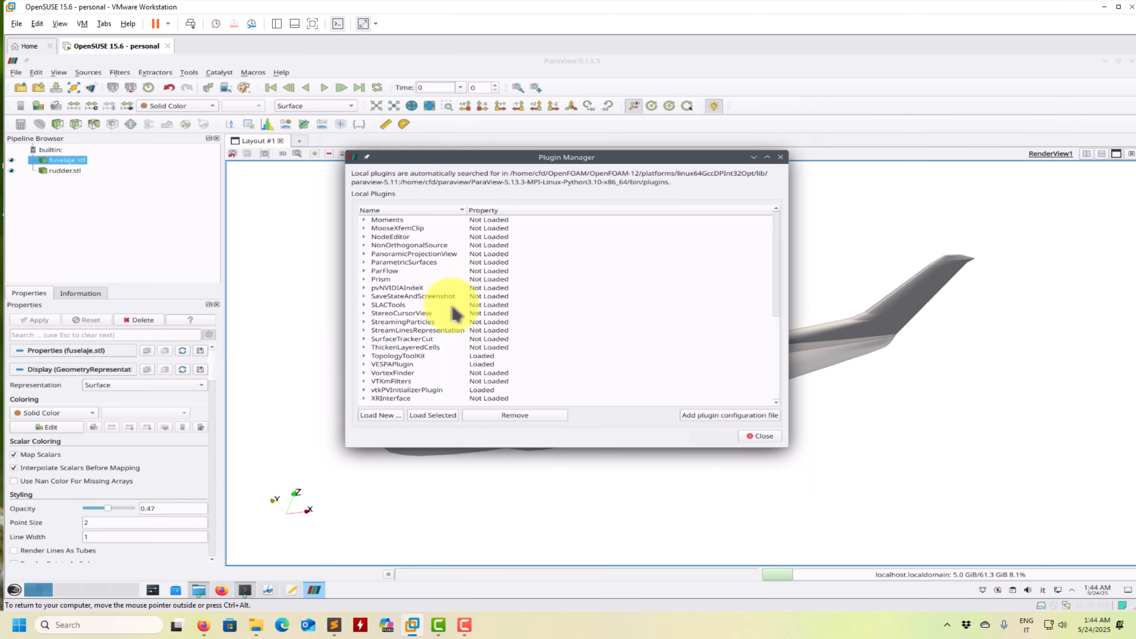
pyautogui.click(761, 436)
# - Add a VESPA Boolean Operation filter with fuselaje.stl as the Input and rudder.stl as the Source
pyautogui.click(119, 72)
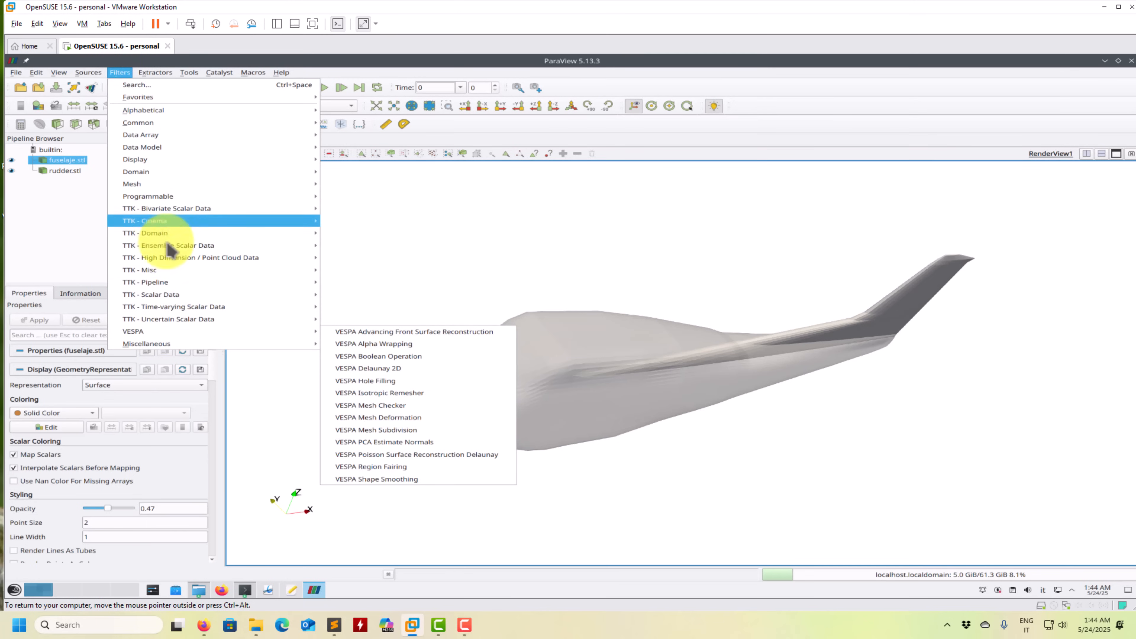
pyautogui.moveTo(178, 214)
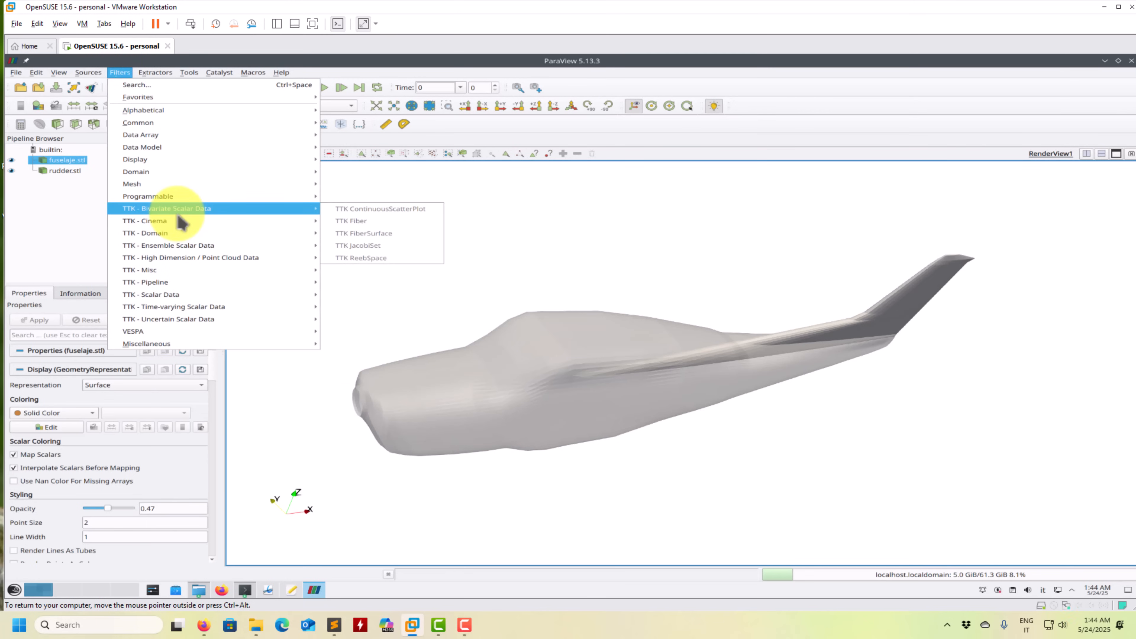
pyautogui.moveTo(169, 335)
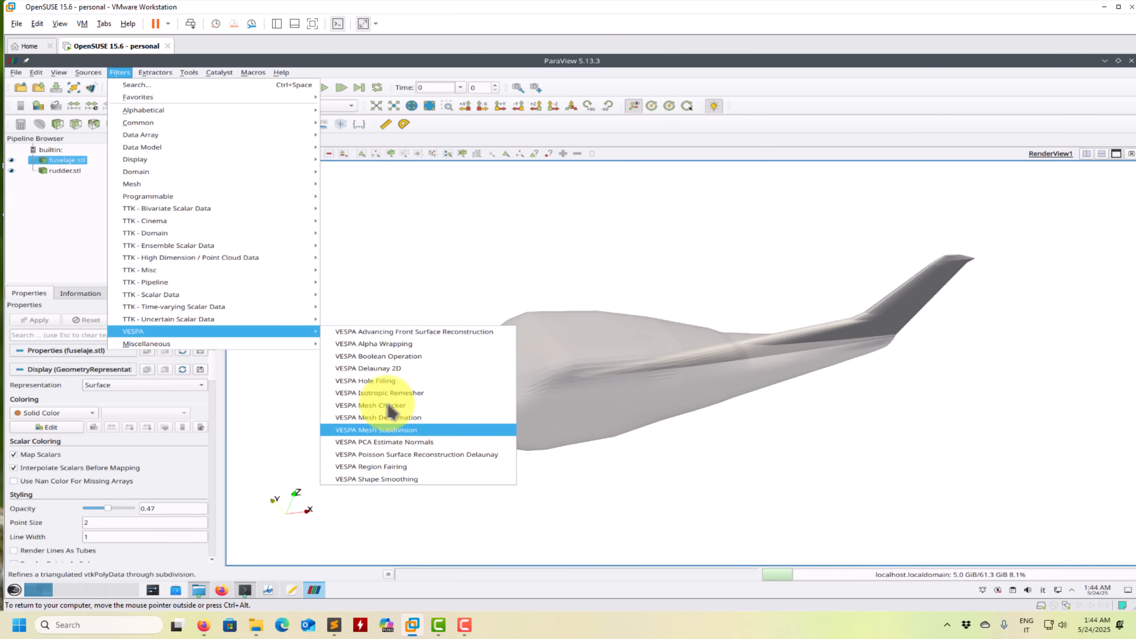
pyautogui.click(367, 359)
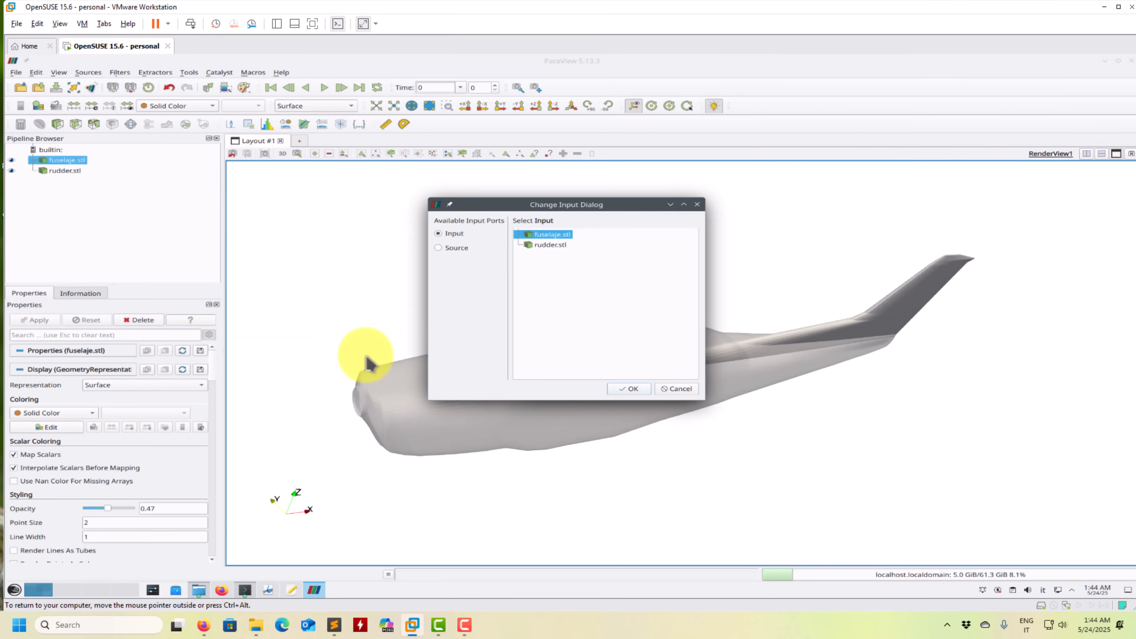
pyautogui.moveTo(565, 200); pyautogui.dragTo(259, 143)
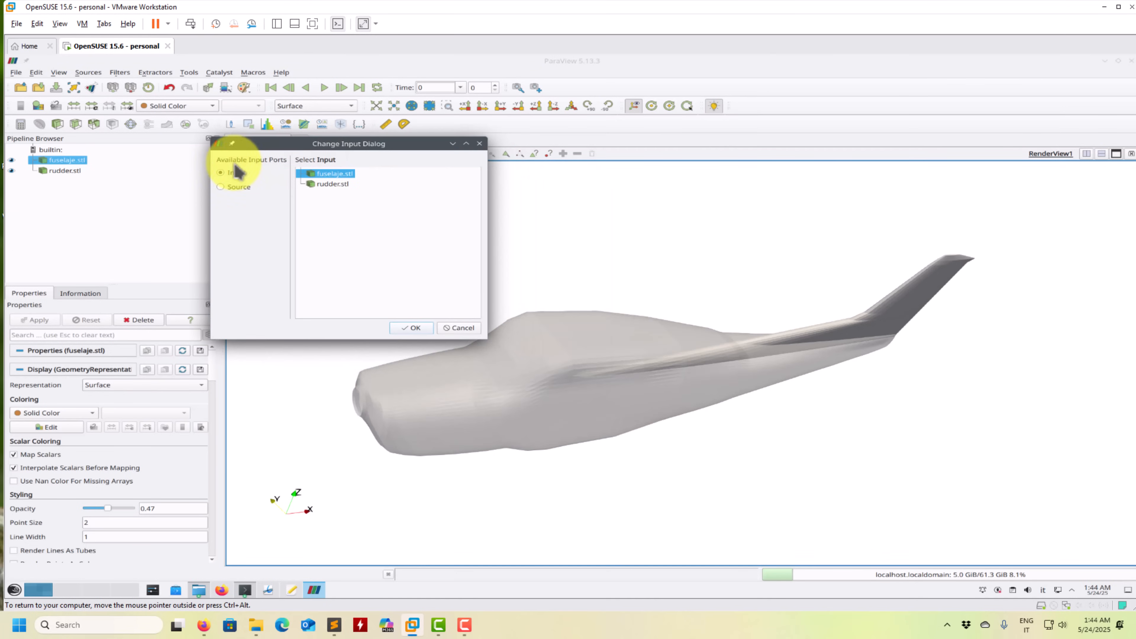
pyautogui.click(332, 184)
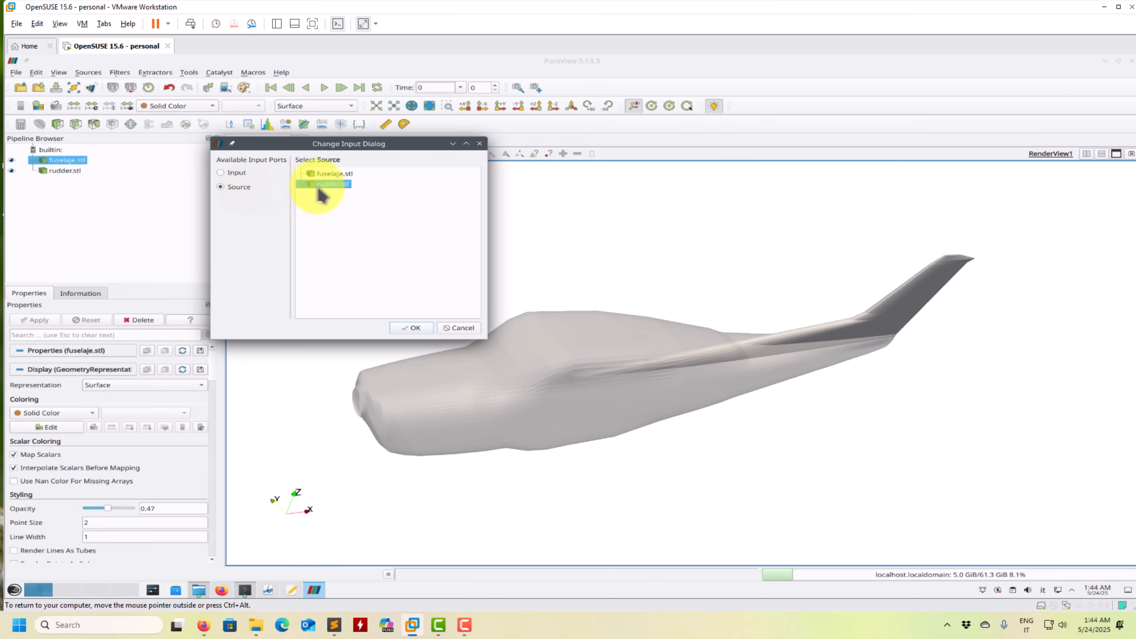
pyautogui.click(410, 327)
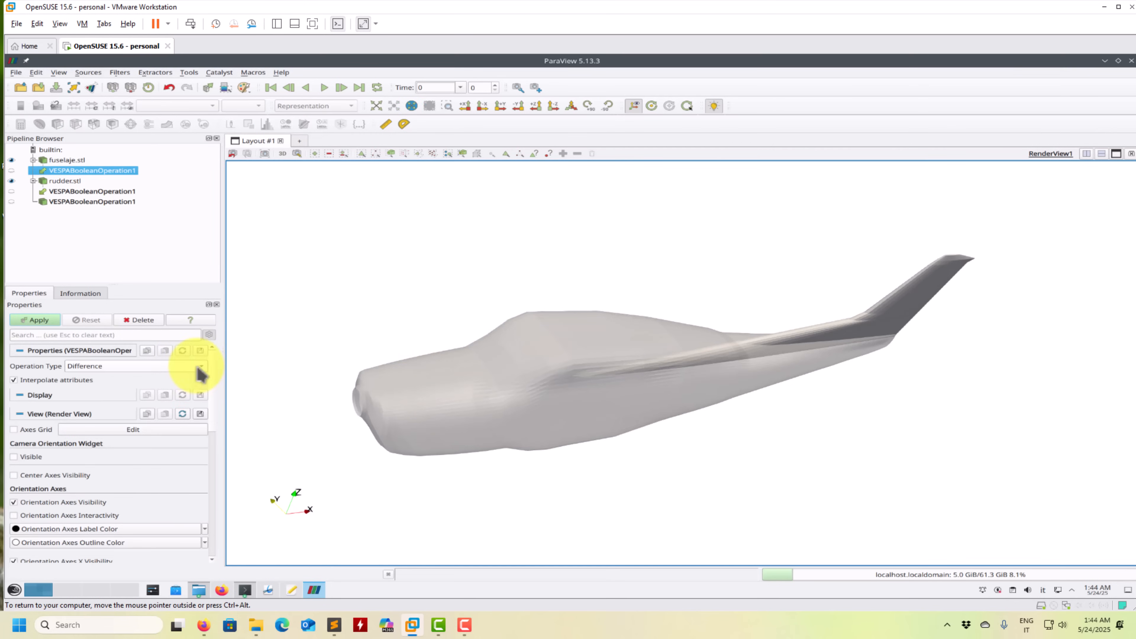
# - Set the Boolean filter's operation type to Union and apply it to merge the fuselage and rudder
pyautogui.click(209, 337)
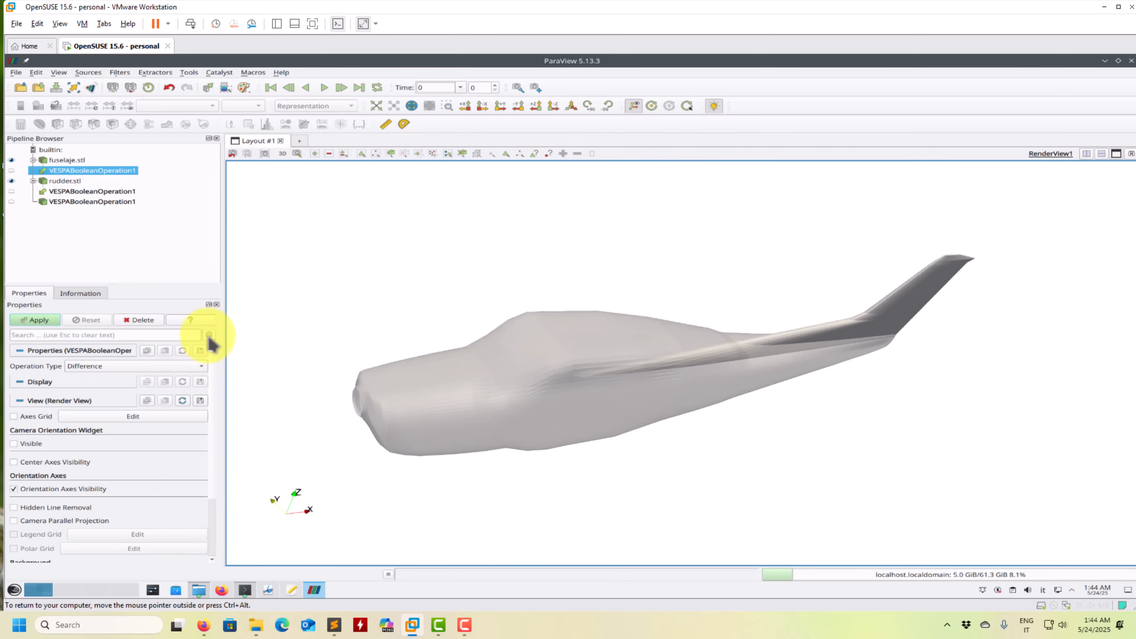
pyautogui.click(209, 337)
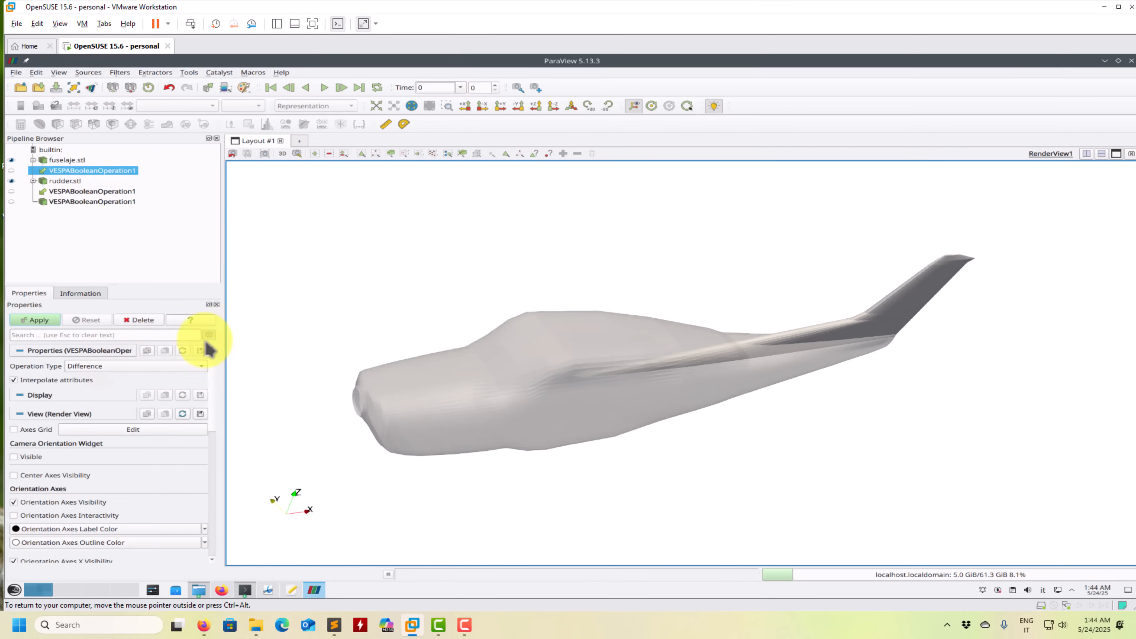
pyautogui.click(132, 370)
pyautogui.click(96, 394)
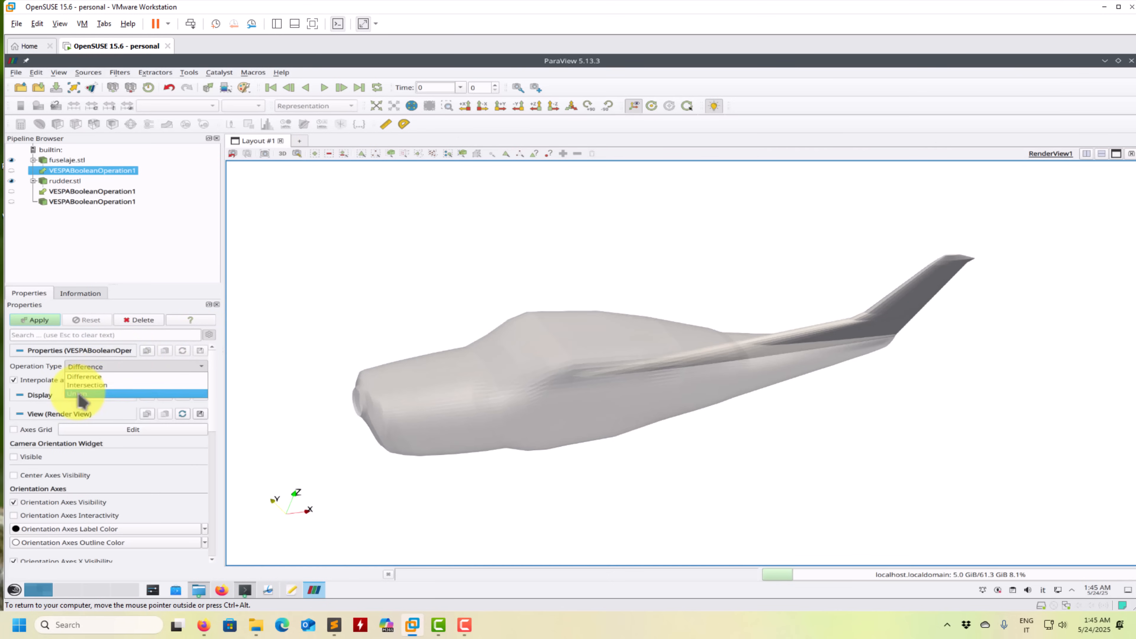
pyautogui.click(36, 323)
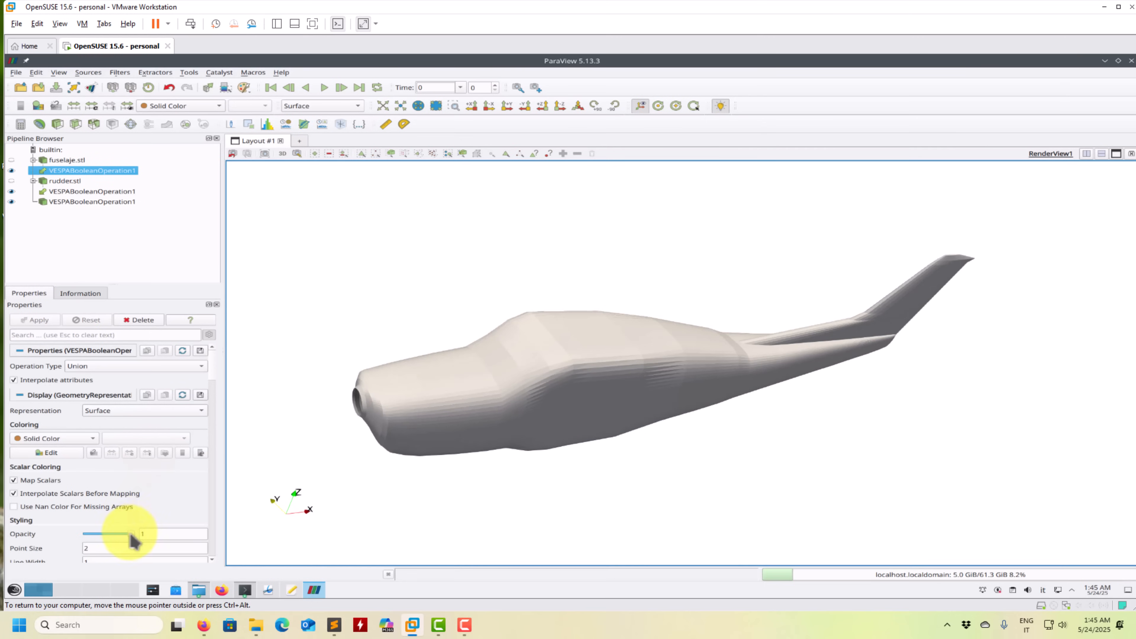
# - Examine the junction of rudder and fuselage with the union's opacity lowered to 0.32, and restore the opacity to 1
pyautogui.moveTo(107, 540); pyautogui.dragTo(101, 537)
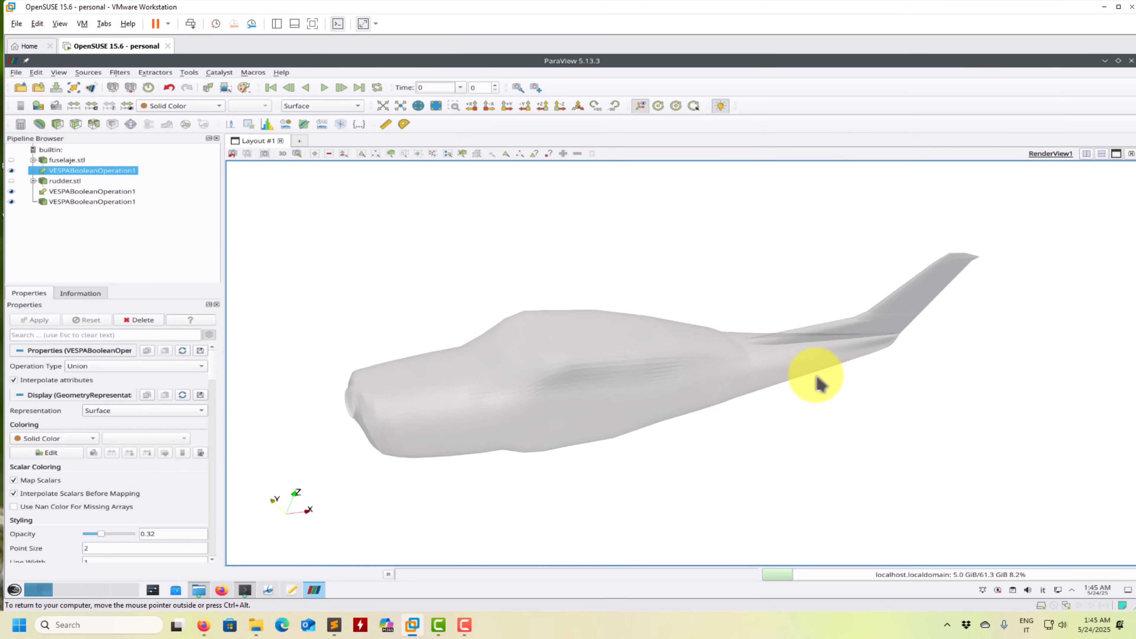
pyautogui.scroll(2, 774, 388)
pyautogui.moveTo(909, 320); pyautogui.dragTo(714, 338, button='middle')
pyautogui.scroll(2, 683, 371)
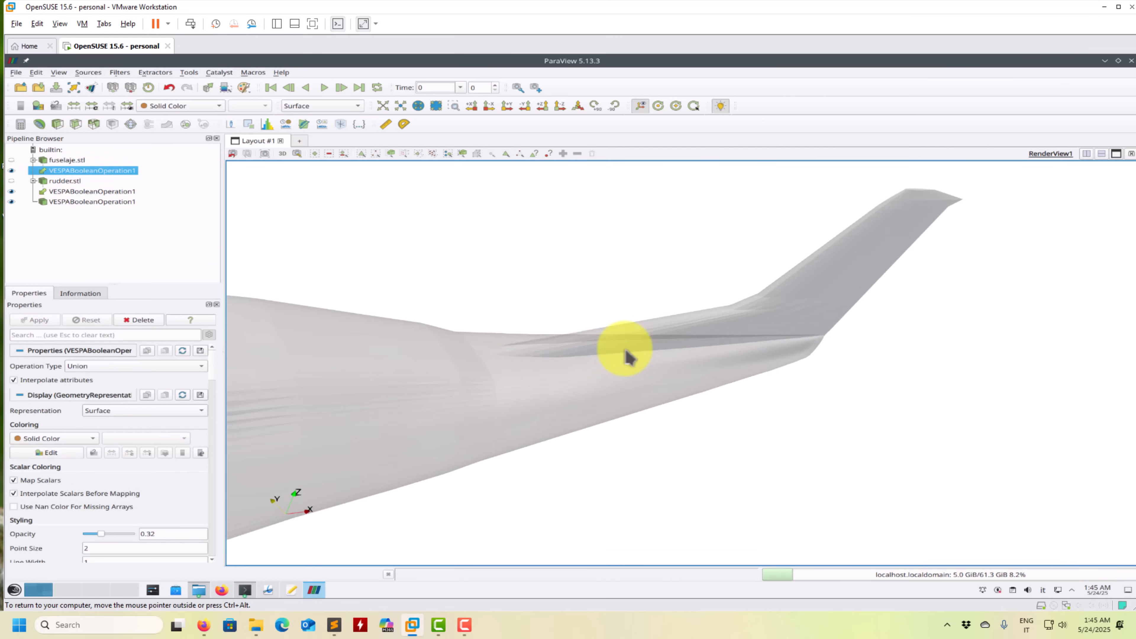
pyautogui.moveTo(108, 540); pyautogui.dragTo(208, 541)
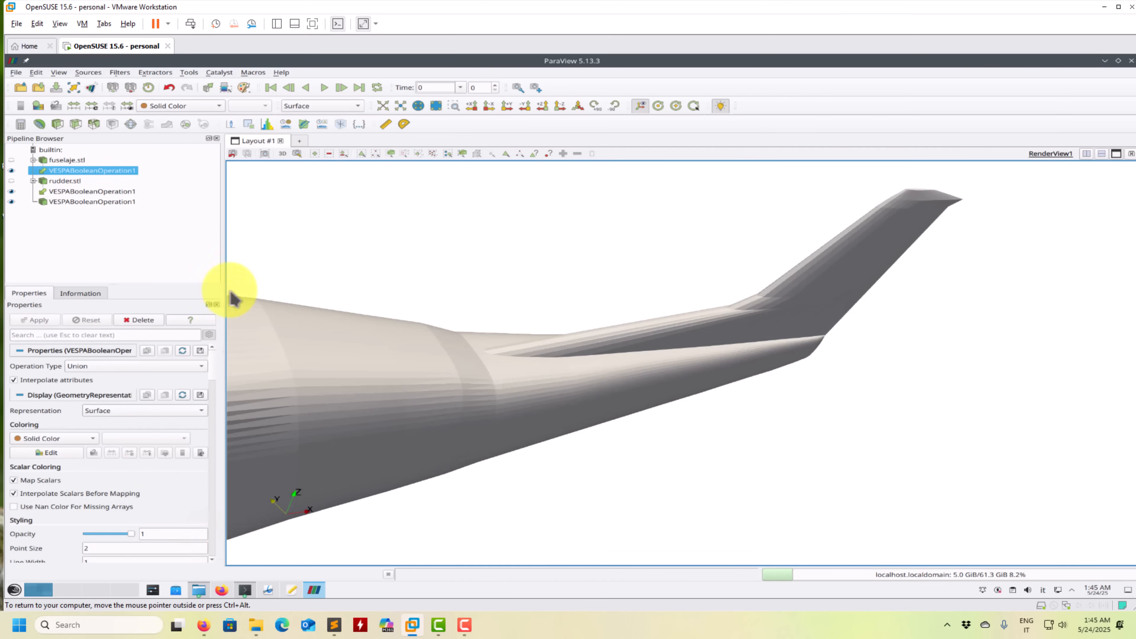
# - Check which file formats the union can be saved in, and close the save dialog without saving
pyautogui.click(16, 73)
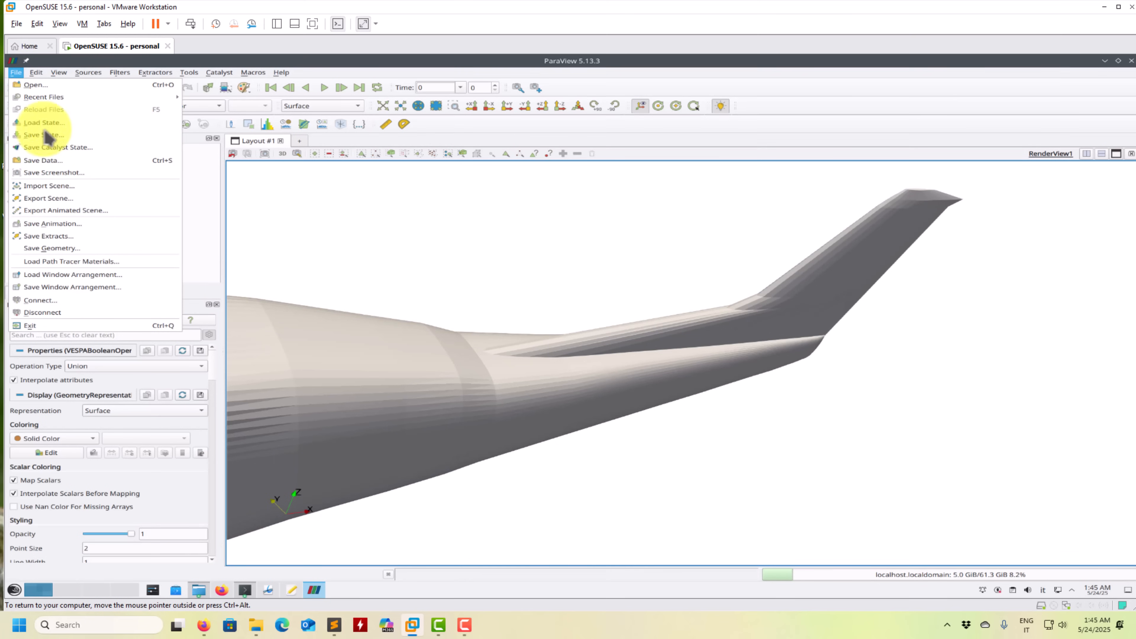
pyautogui.click(62, 163)
pyautogui.click(575, 471)
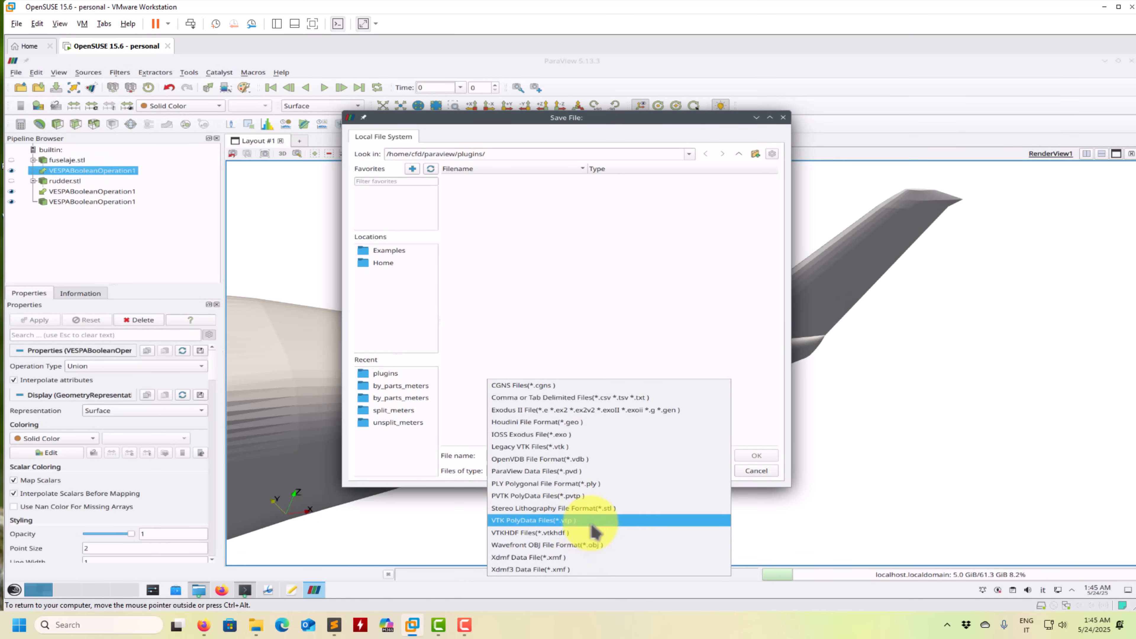
pyautogui.click(767, 470)
pyautogui.click(767, 470)
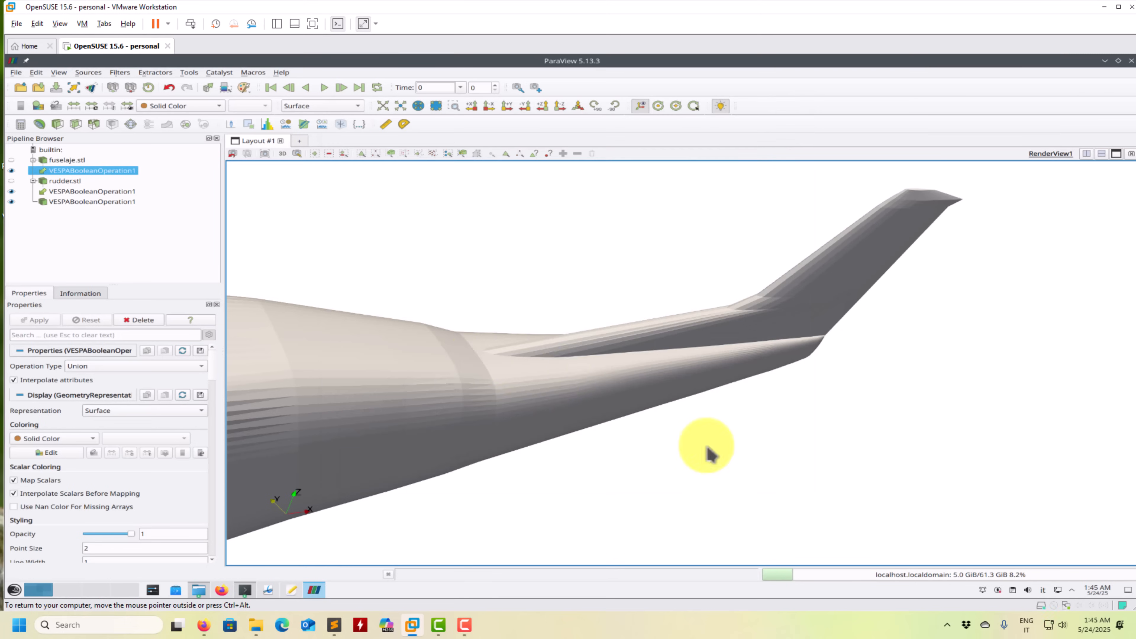
# - Apply the VESPA Hole Filling filter to the union to close the opening at the fuselage nose
pyautogui.scroll(3, 839, 333)
pyautogui.moveTo(309, 389); pyautogui.dragTo(607, 326, button='middle')
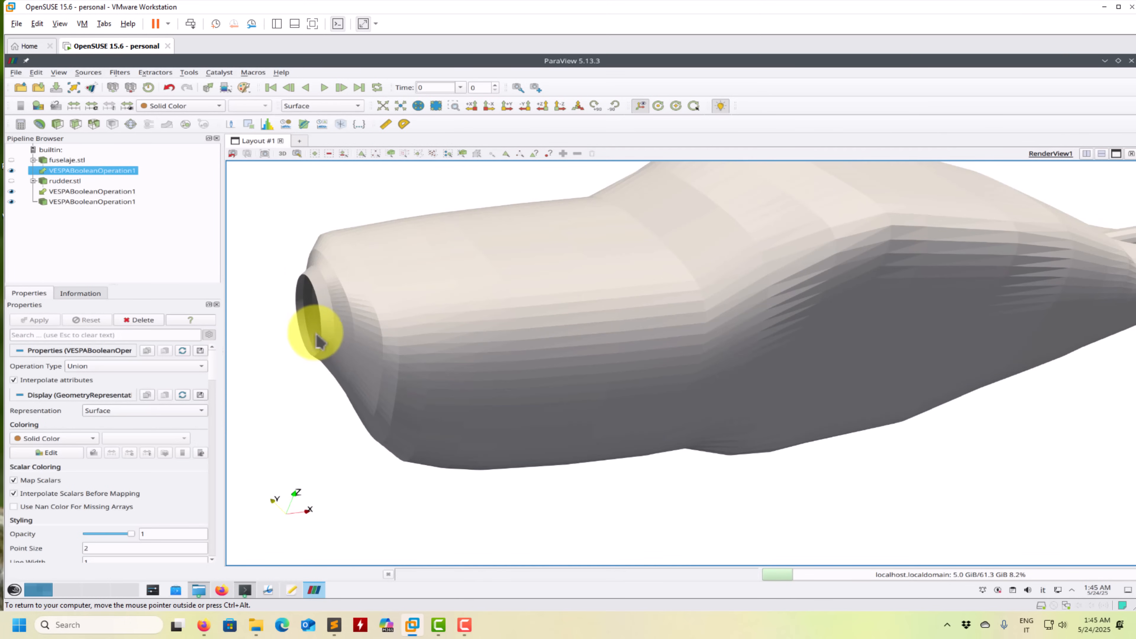
pyautogui.moveTo(394, 350); pyautogui.dragTo(505, 333)
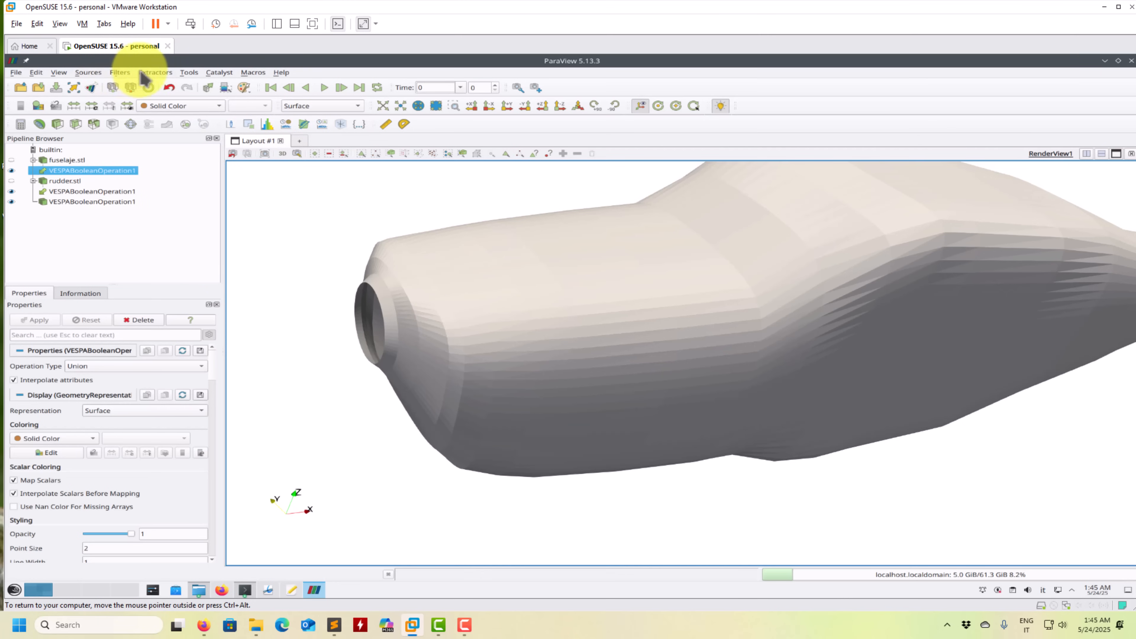
pyautogui.click(154, 72)
pyautogui.moveTo(120, 73)
pyautogui.moveTo(207, 350)
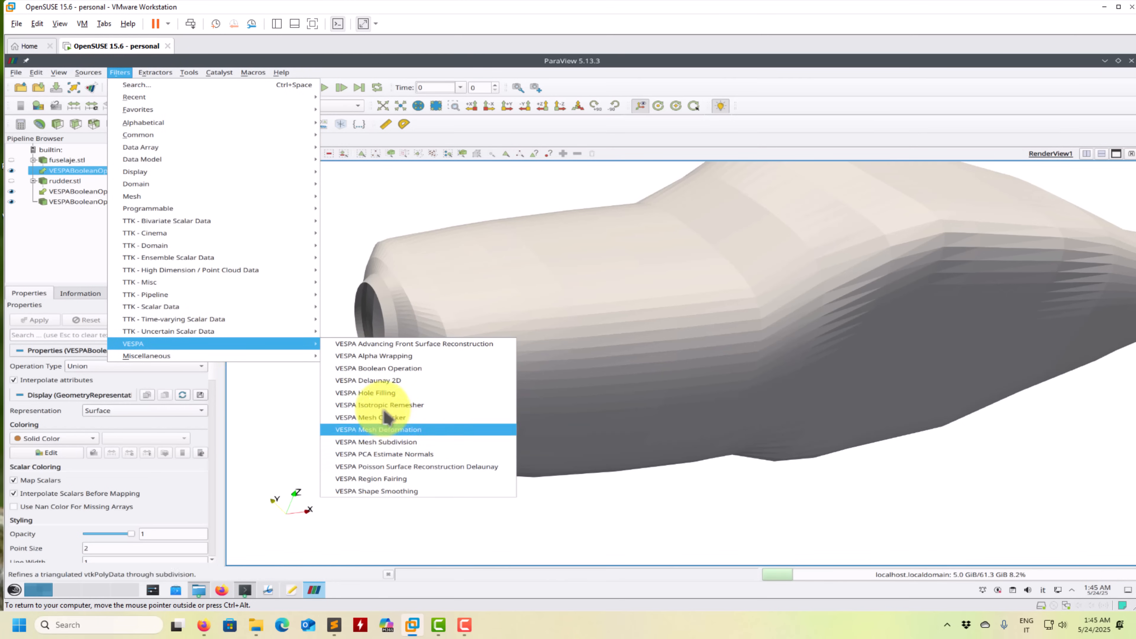
pyautogui.click(376, 393)
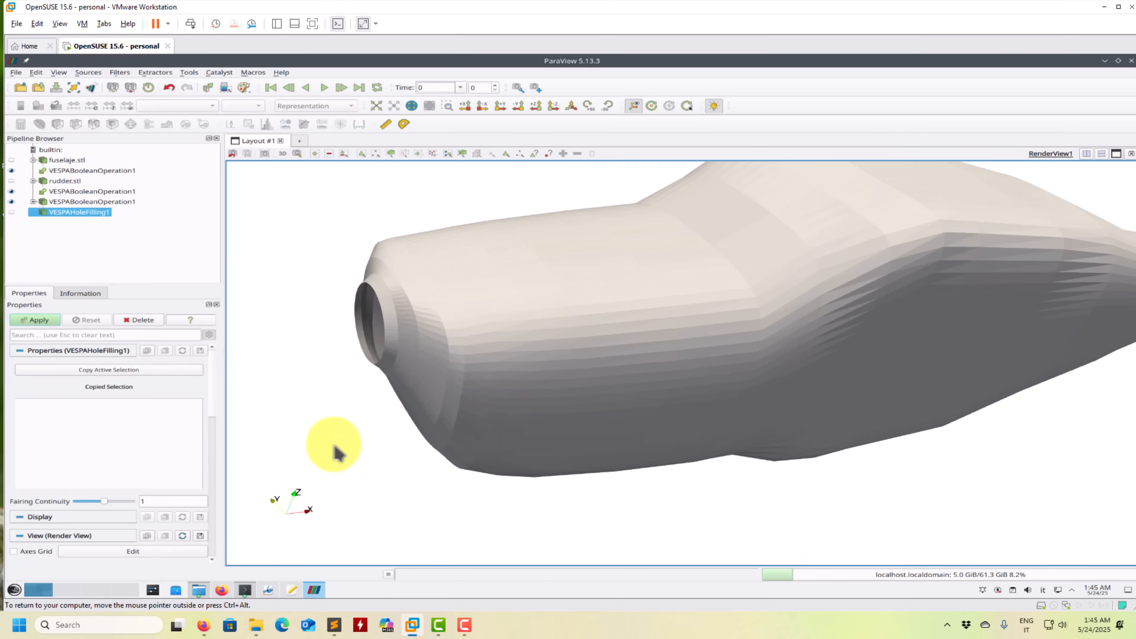
pyautogui.click(39, 321)
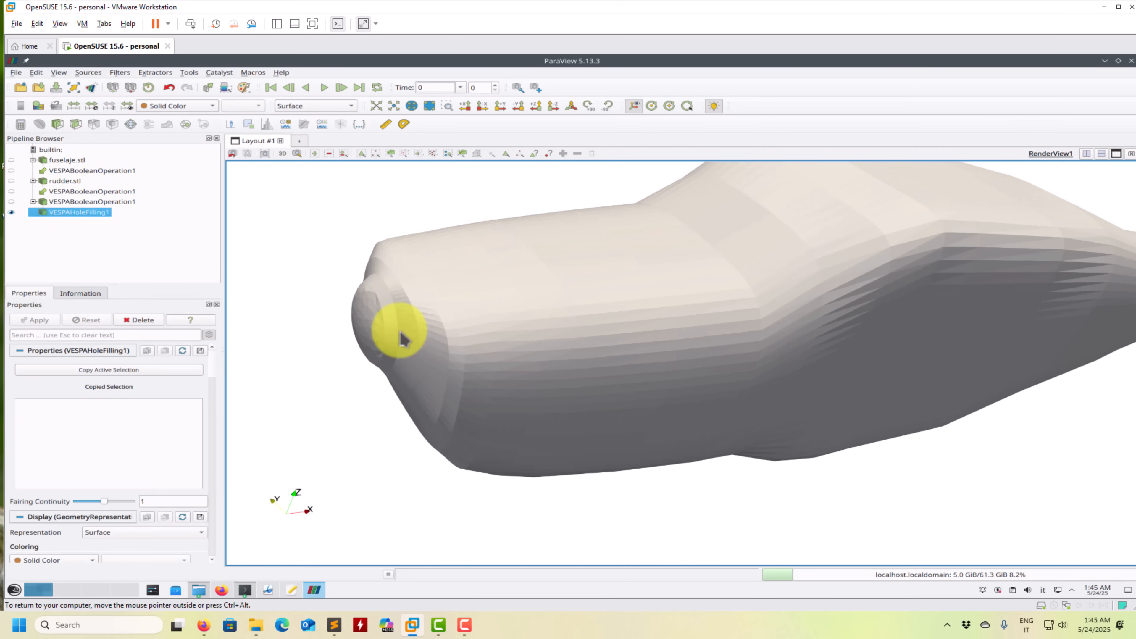
# - Set the Hole Filling filter's Fairing Continuity to 0 and apply it to flatten the nose cap
pyautogui.moveTo(411, 343)
pyautogui.mouseDown()
pyautogui.moveTo(363, 320)
pyautogui.moveTo(389, 342)
pyautogui.mouseUp()
pyautogui.moveTo(112, 503); pyautogui.dragTo(68, 505)
pyautogui.click(39, 321)
pyautogui.moveTo(380, 373); pyautogui.dragTo(705, 397)
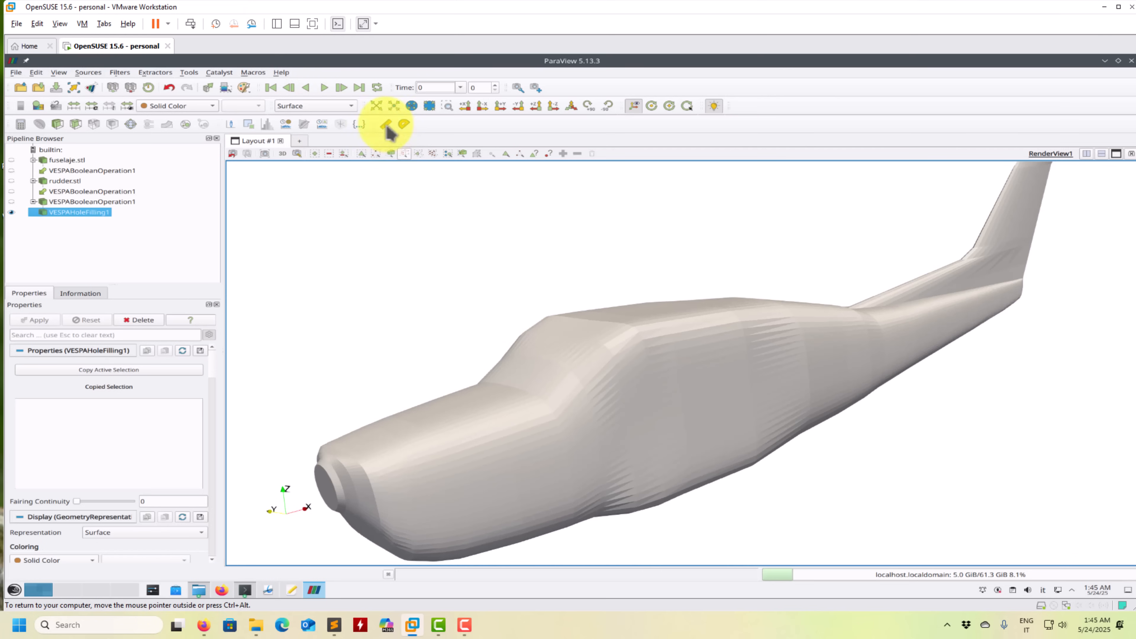
# - Display the hole-filled model as Surface With Edges and examine its triangulation from the nose to the tail
pyautogui.click(343, 110)
pyautogui.click(320, 142)
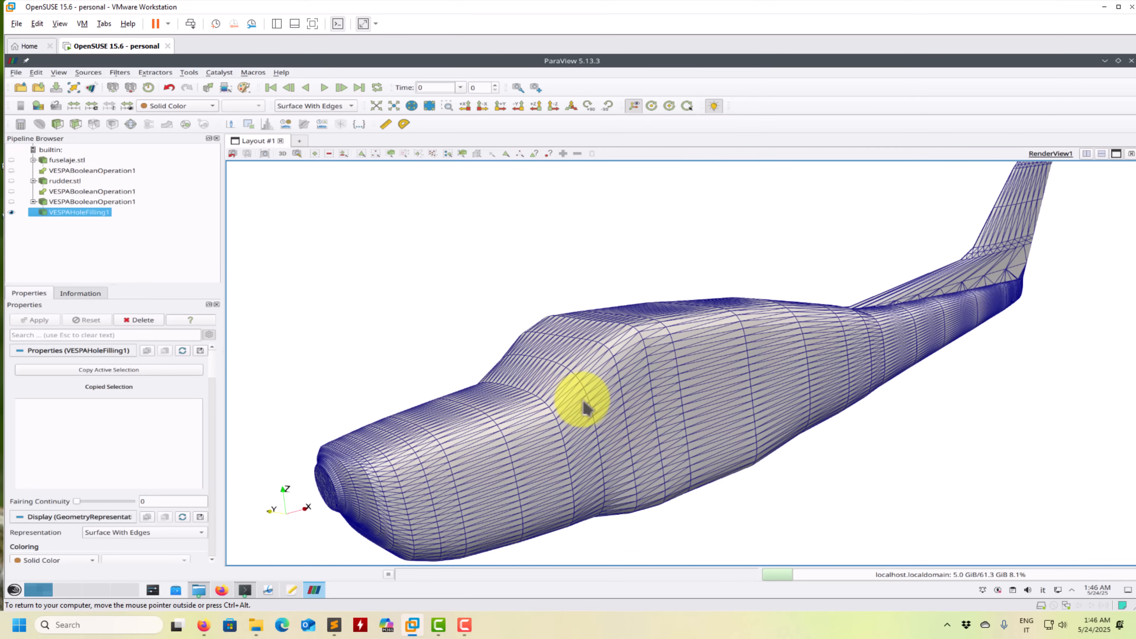
pyautogui.moveTo(602, 401); pyautogui.dragTo(583, 417, button='middle')
pyautogui.scroll(-2, 628, 364)
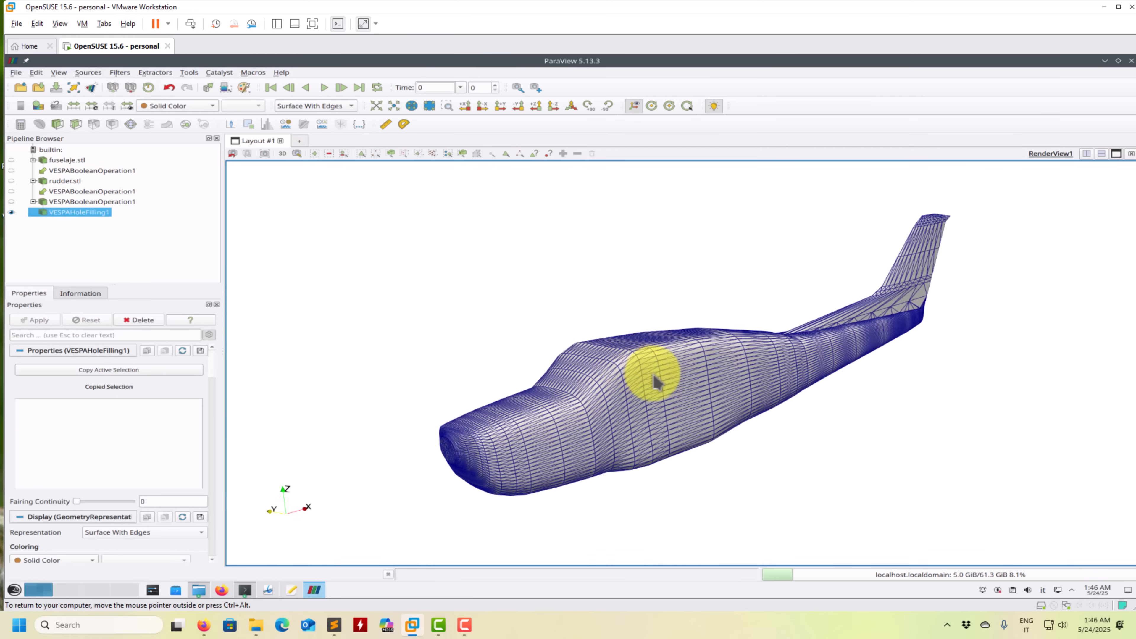
pyautogui.scroll(3, 600, 386)
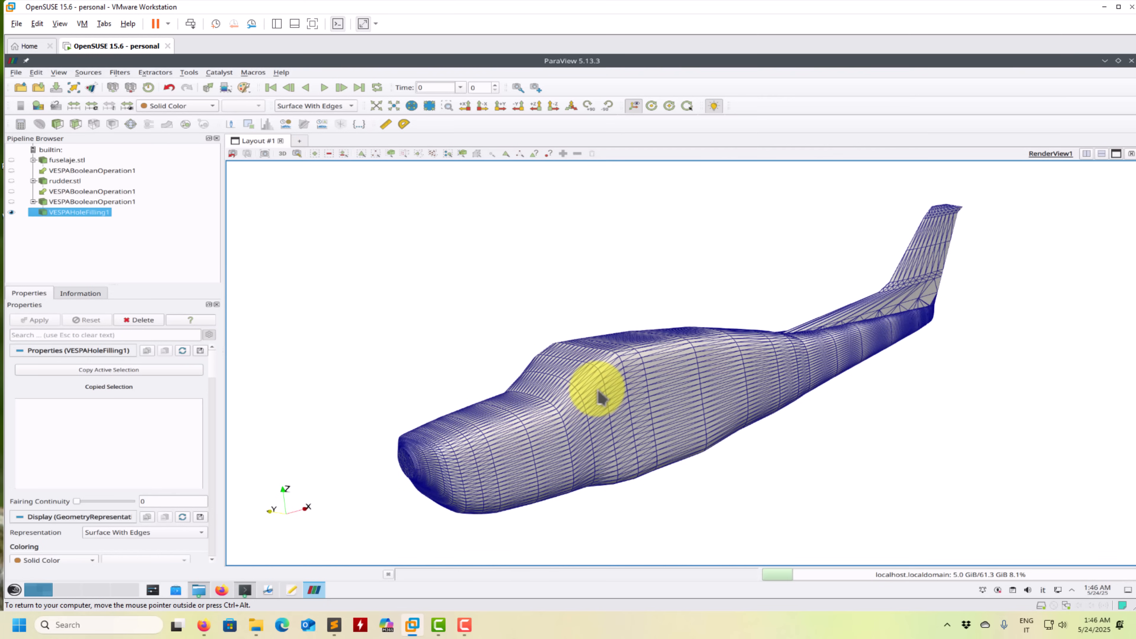
pyautogui.scroll(3, 596, 393)
pyautogui.scroll(-1, 624, 389)
pyautogui.moveTo(642, 376); pyautogui.dragTo(634, 397, button='right')
pyautogui.moveTo(630, 412); pyautogui.dragTo(669, 408)
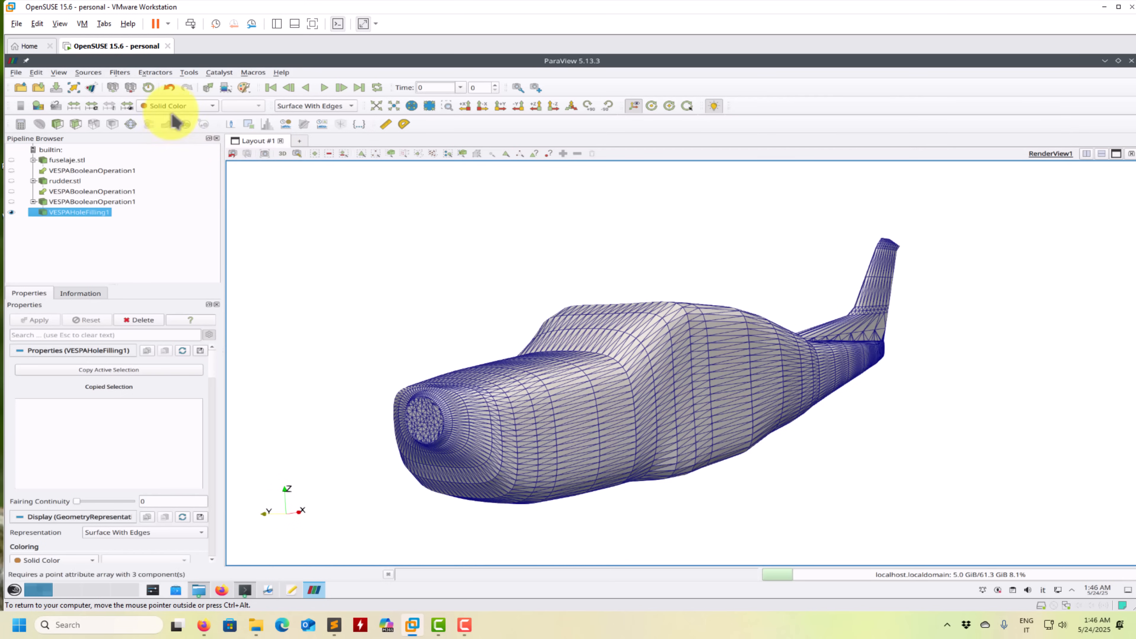
pyautogui.click(120, 73)
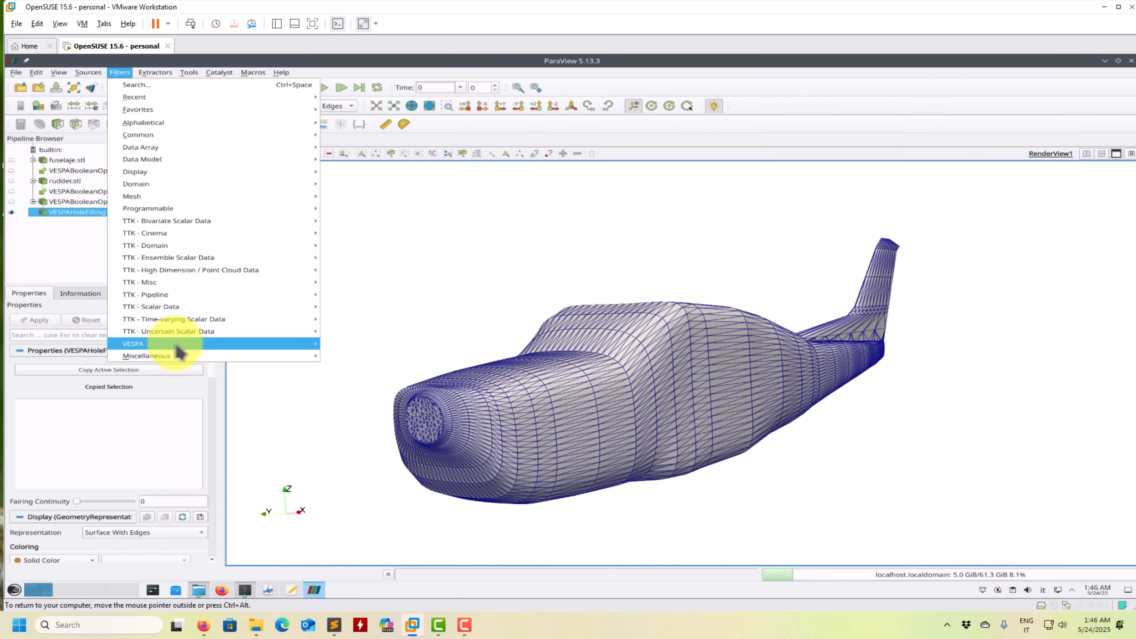
pyautogui.moveTo(176, 344)
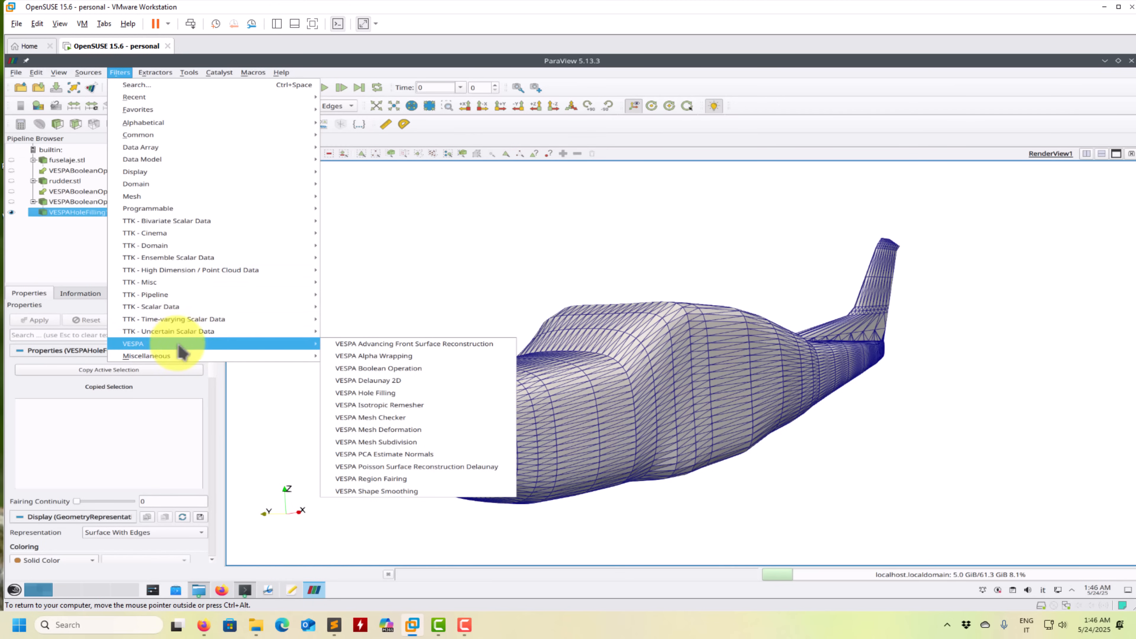
pyautogui.click(375, 348)
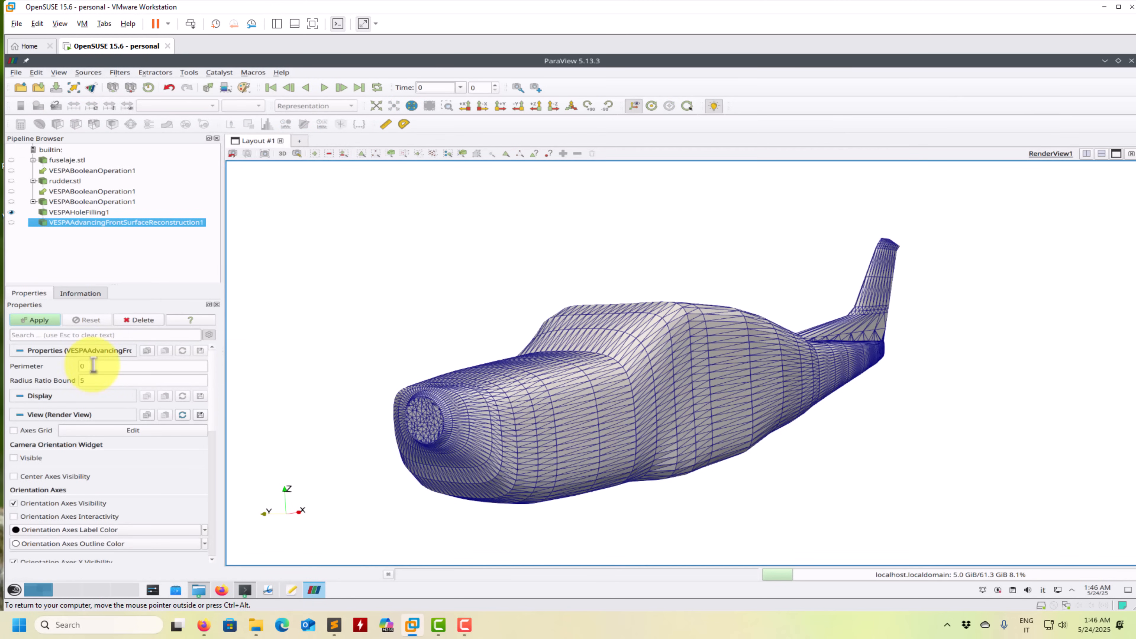
pyautogui.click(138, 319)
# - Apply the VESPA Isotropic Remesher filter to the hole-filled model with a target length of 0.05
pyautogui.click(120, 72)
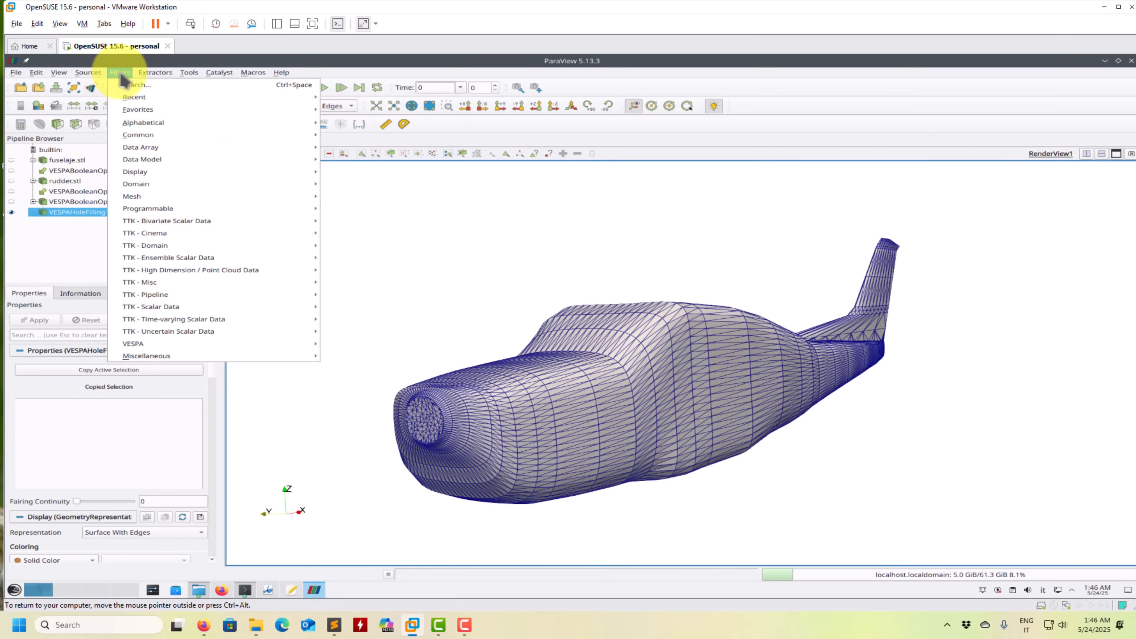
pyautogui.moveTo(224, 344)
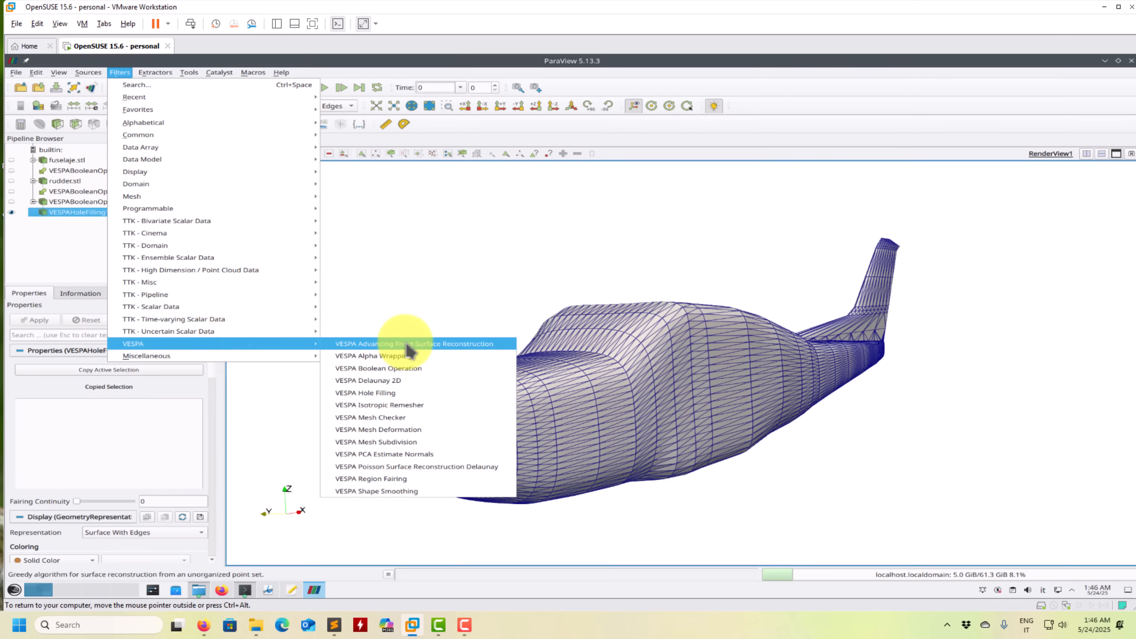
pyautogui.click(405, 405)
pyautogui.click(45, 322)
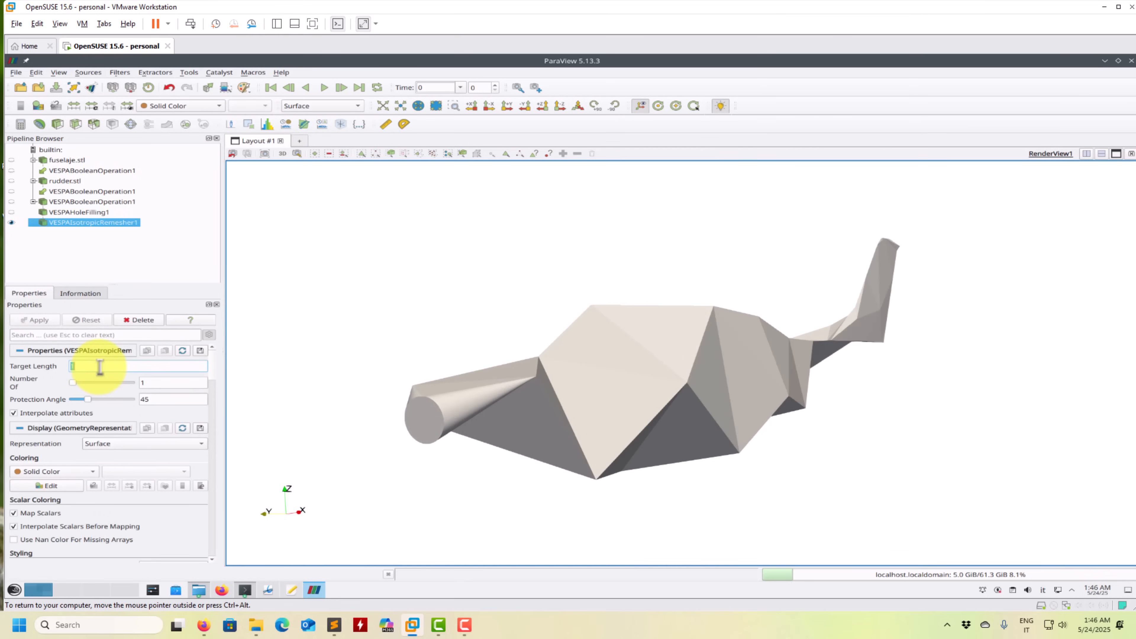
pyautogui.write('0.05')
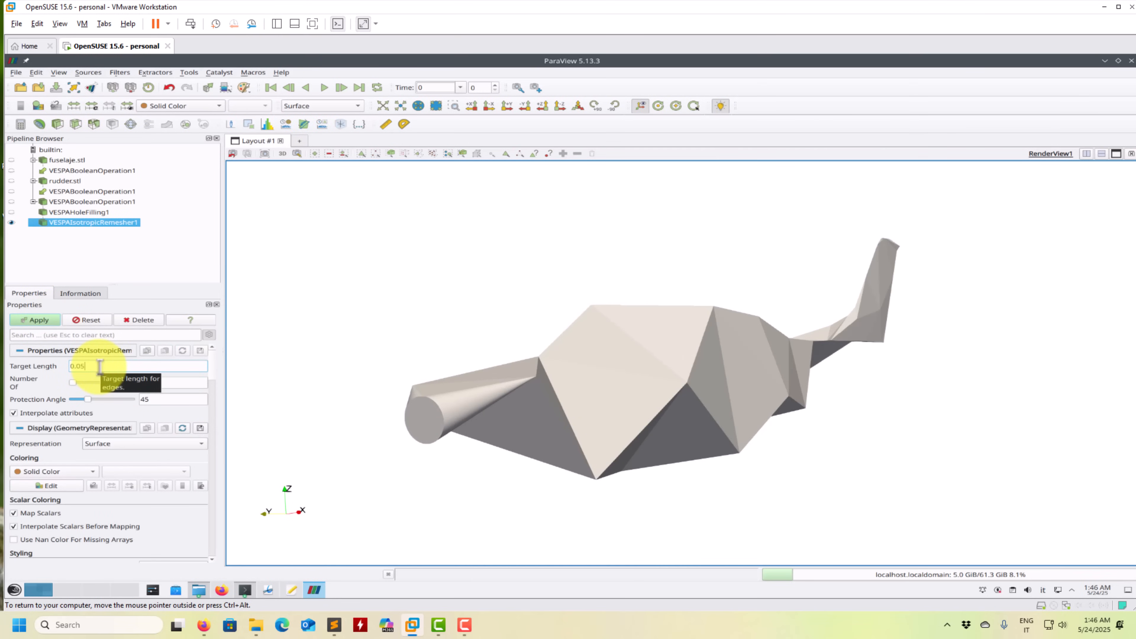
pyautogui.click(37, 323)
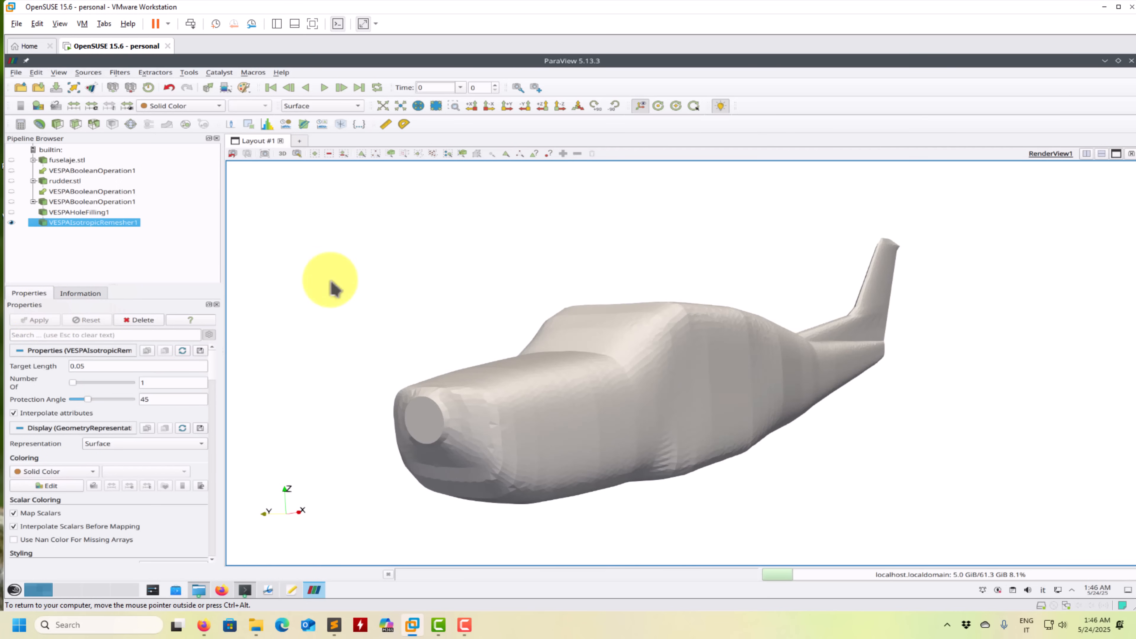
# - Display the remeshed model as Surface With Edges and examine its triangulation from the nose to the tail
pyautogui.click(346, 110)
pyautogui.click(343, 137)
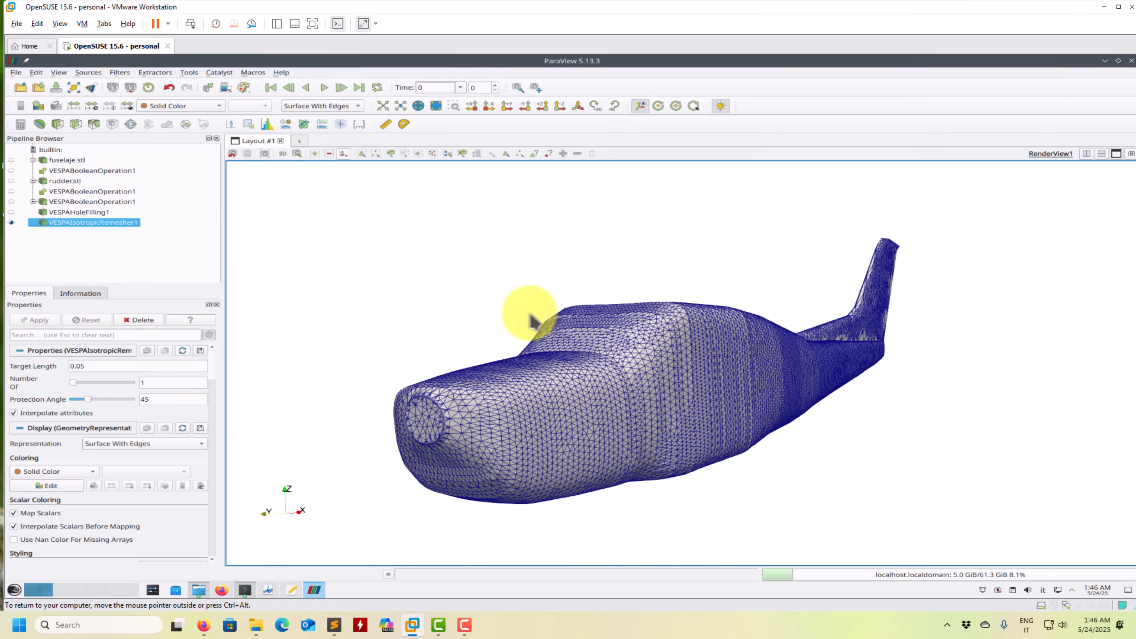
pyautogui.scroll(5, 648, 448)
pyautogui.moveTo(649, 458); pyautogui.dragTo(330, 342)
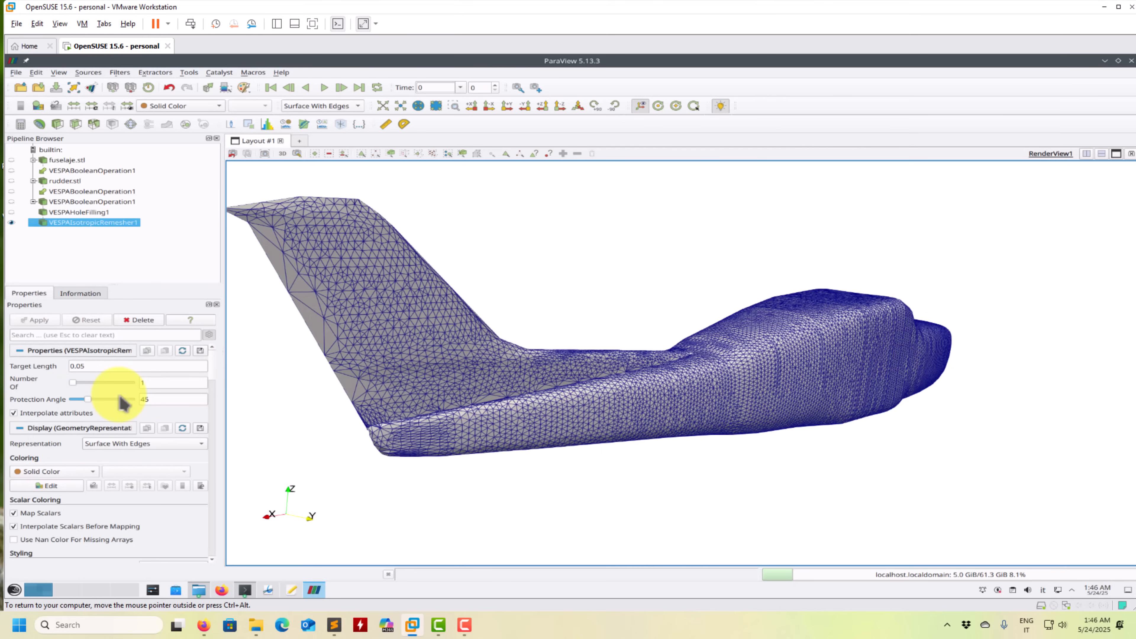
# - Set the Isotropic Remesher's Protection Angle to 91.8 and apply it
pyautogui.scroll(3, 101, 399)
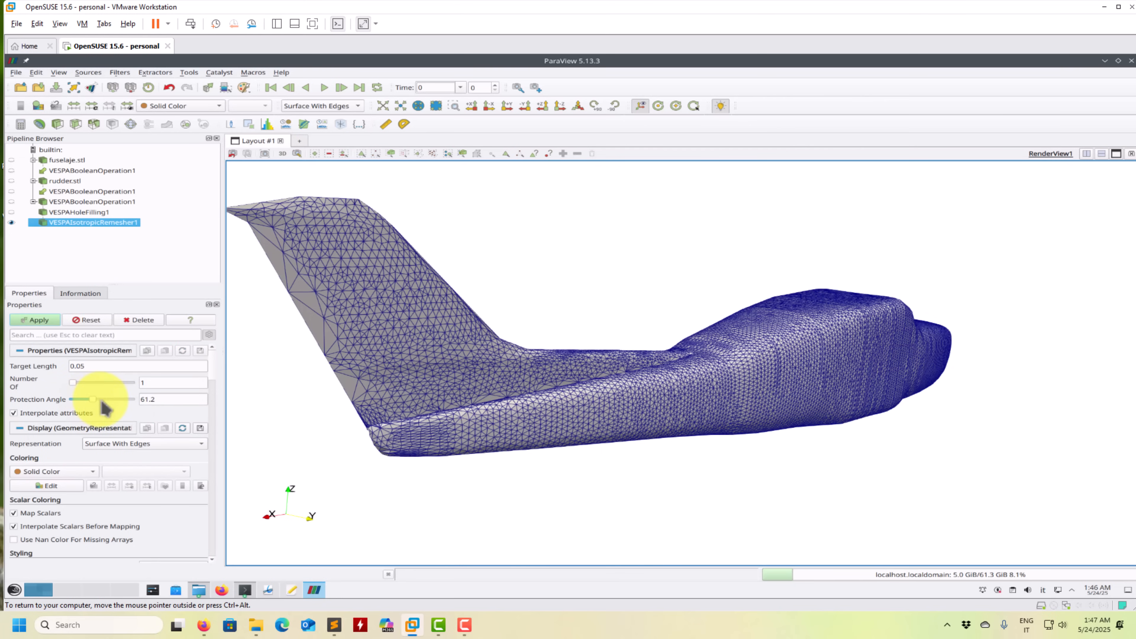
pyautogui.moveTo(106, 402); pyautogui.dragTo(108, 402)
pyautogui.click(38, 323)
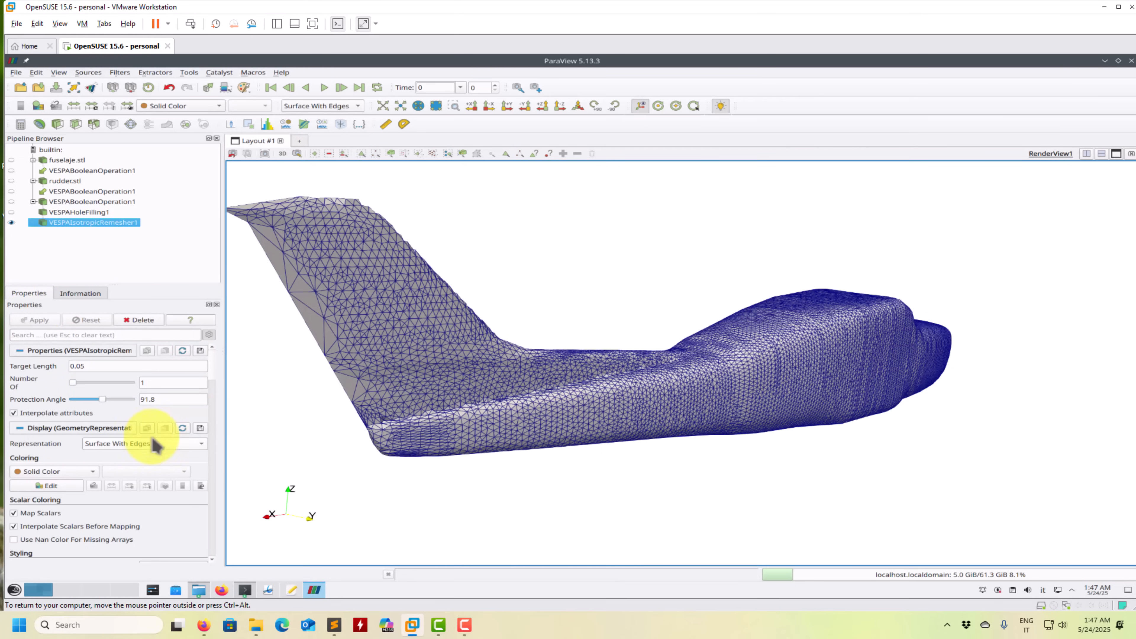
# - Try the Isotropic Remesher with a Protection Angle of 5.4 and again with 30.6, applying each value
pyautogui.moveTo(105, 402); pyautogui.dragTo(117, 400)
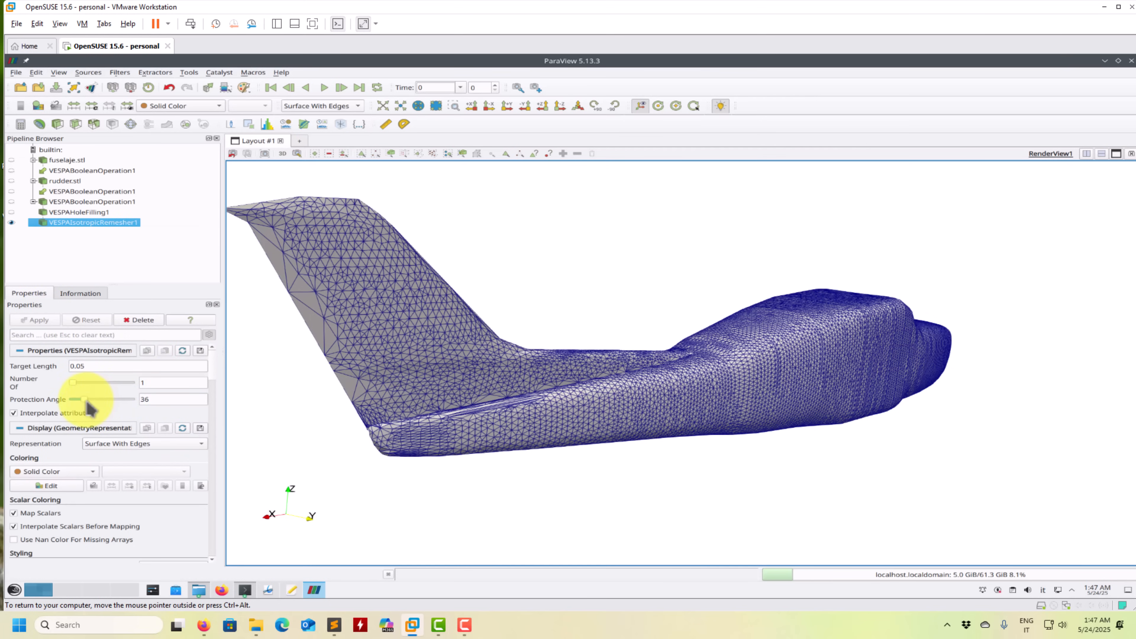
pyautogui.click(35, 321)
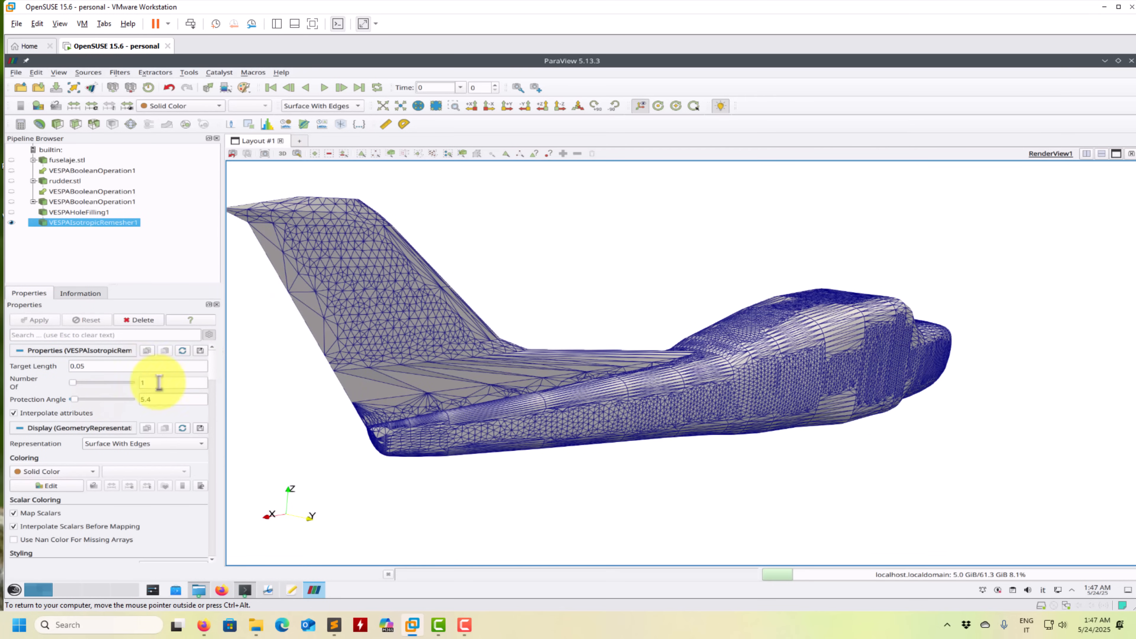
pyautogui.moveTo(75, 399); pyautogui.dragTo(92, 401)
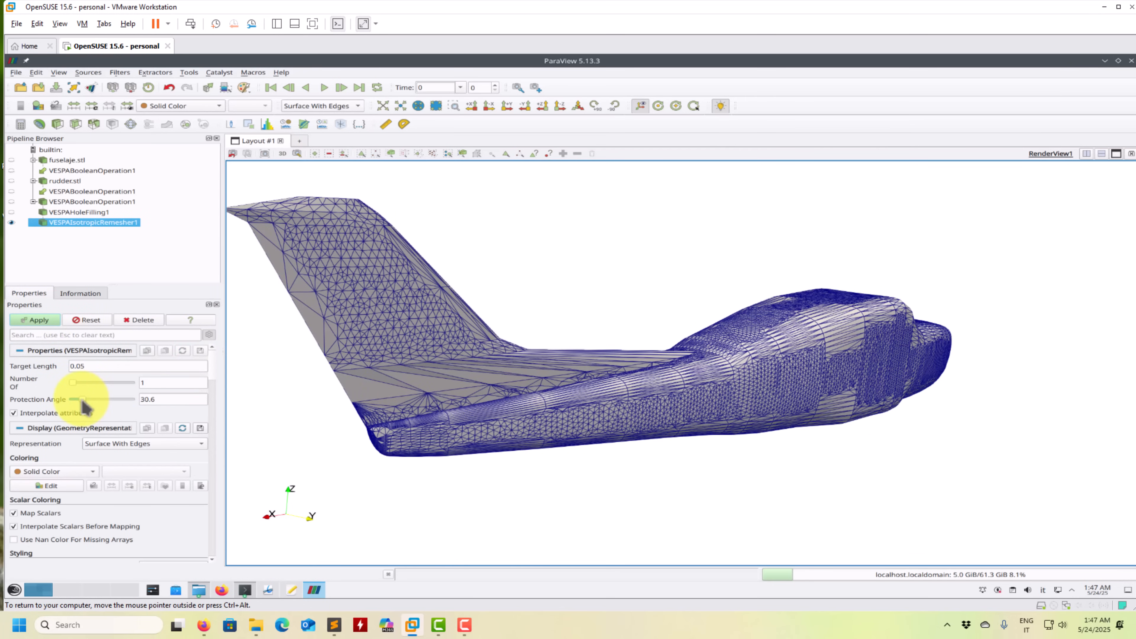
pyautogui.click(33, 321)
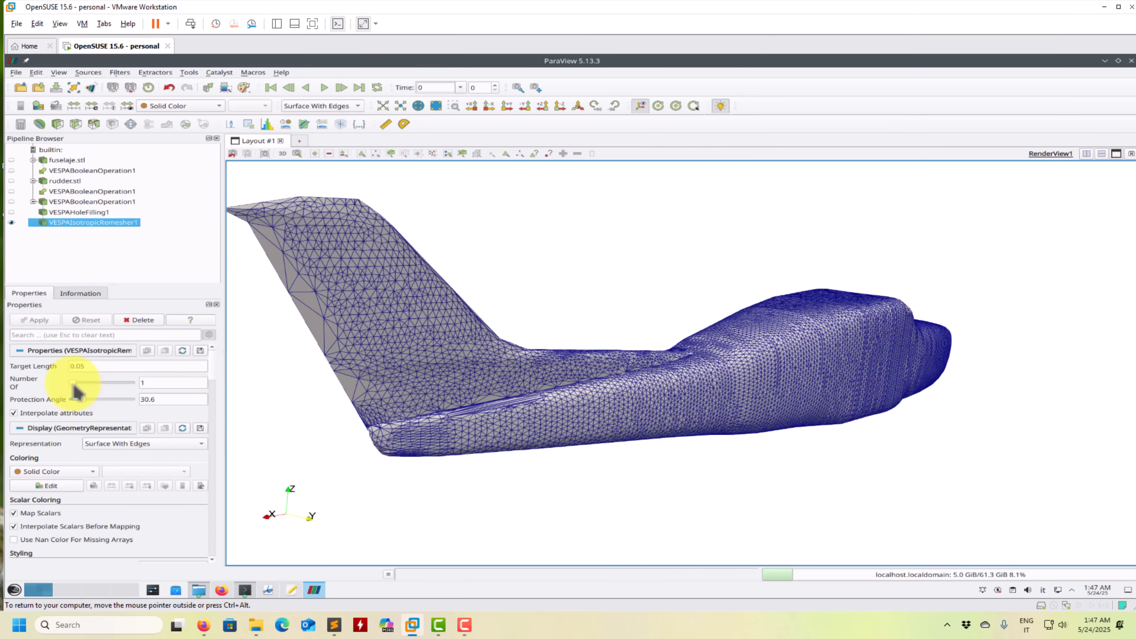
# - Raise the remesher's iterations to 3 and finally 5 with a Protection Angle of 50.4, apply, and inspect the mesh around the nose
pyautogui.click(41, 323)
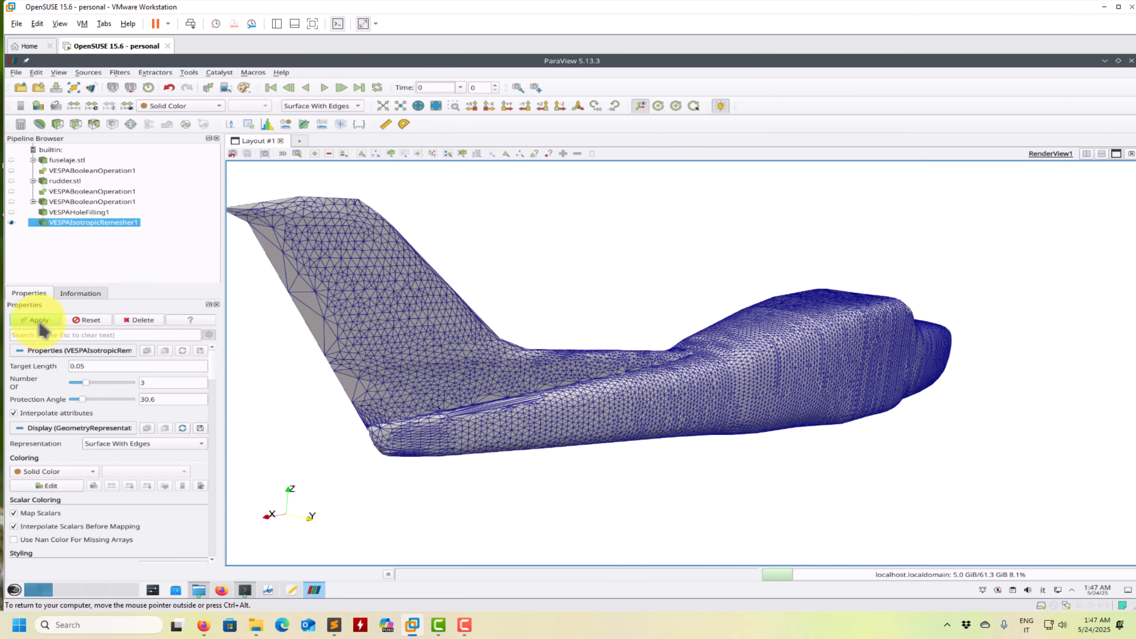
pyautogui.moveTo(90, 384); pyautogui.dragTo(103, 384)
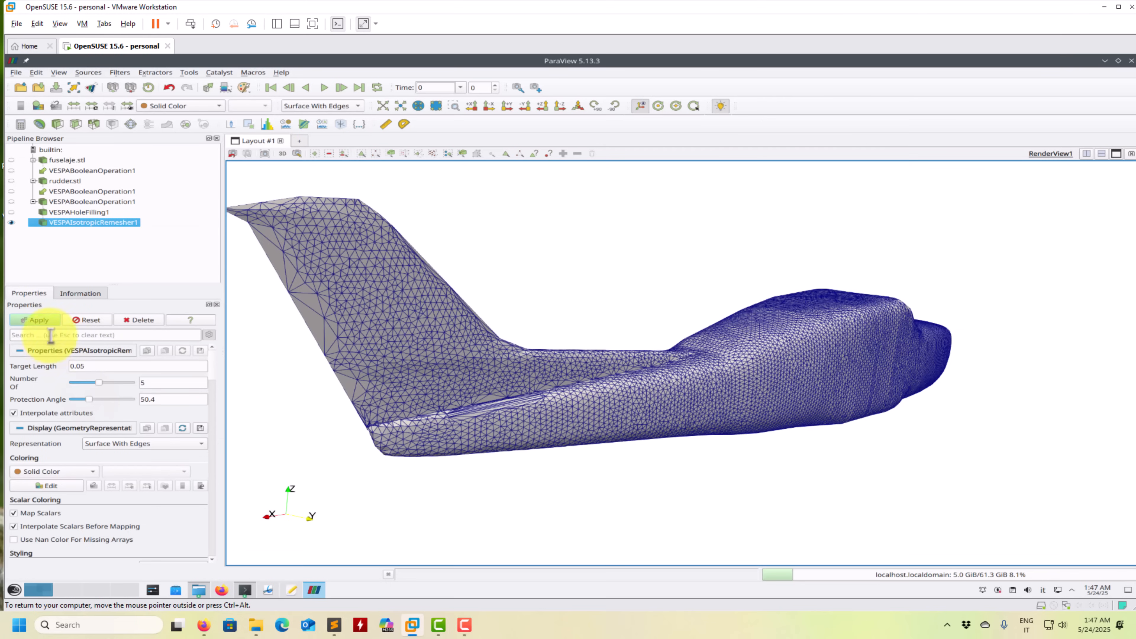
pyautogui.click(43, 320)
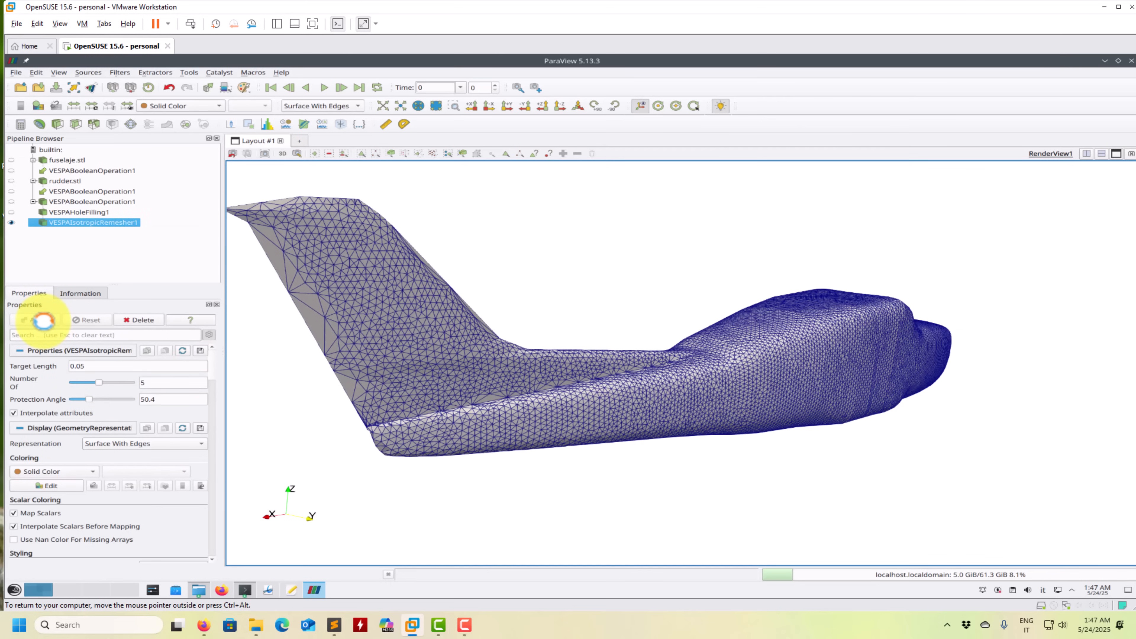
pyautogui.moveTo(609, 431); pyautogui.dragTo(529, 410)
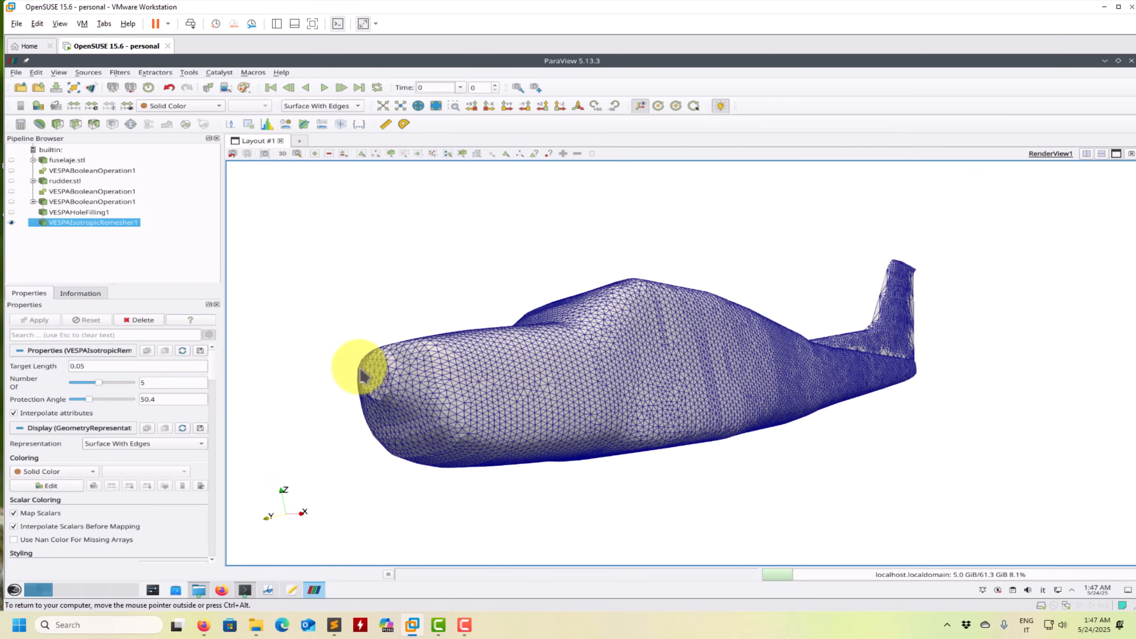
pyautogui.moveTo(509, 350); pyautogui.dragTo(507, 419)
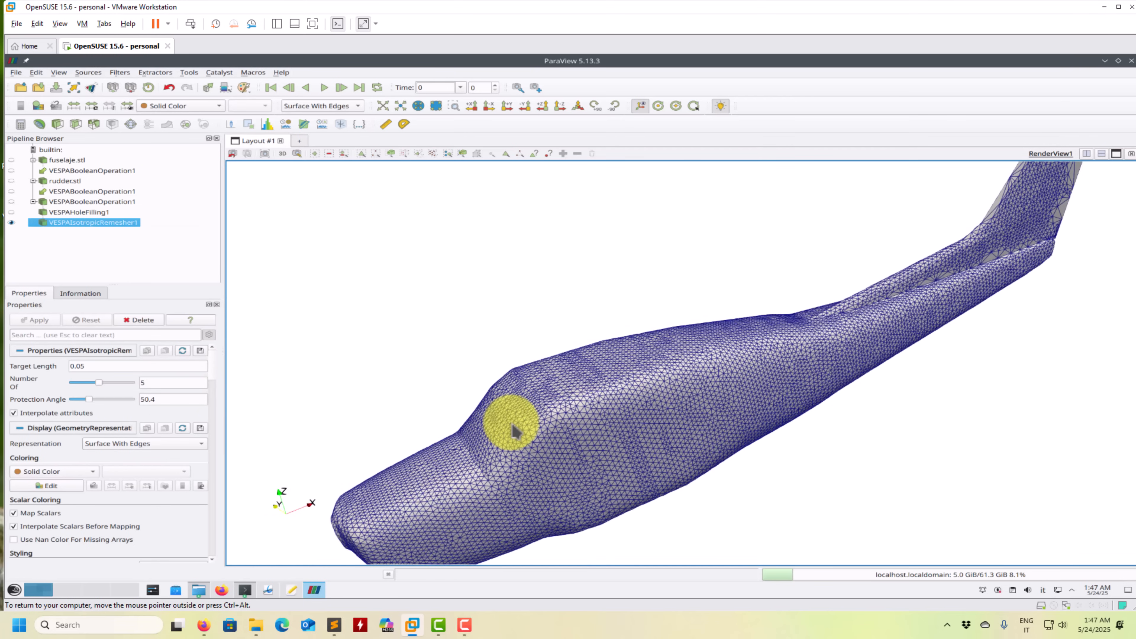
# - Show the hole-filled model instead of the remeshed one, try the VESPA Mesh Checker on it, and delete the checker
pyautogui.click(12, 222)
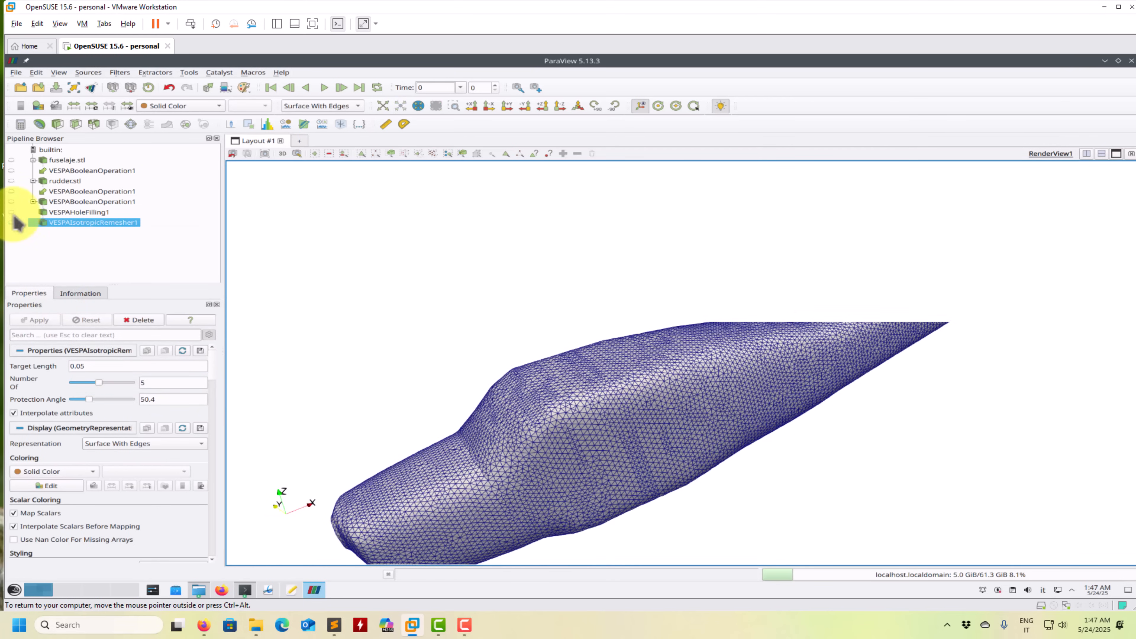
pyautogui.click(11, 212)
pyautogui.click(120, 72)
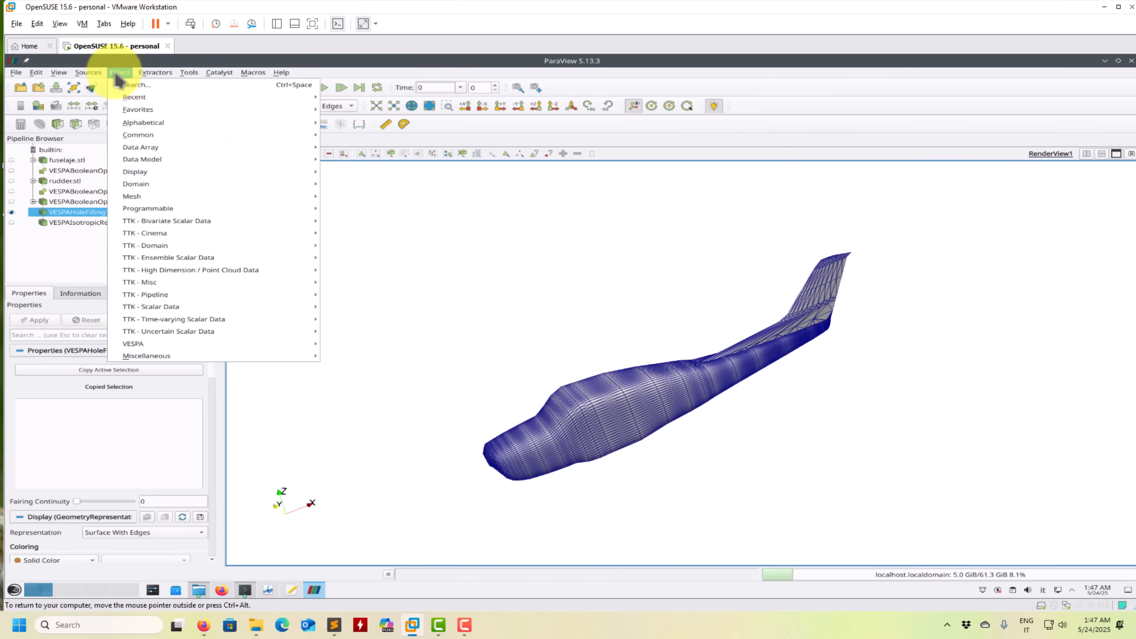
pyautogui.moveTo(304, 344)
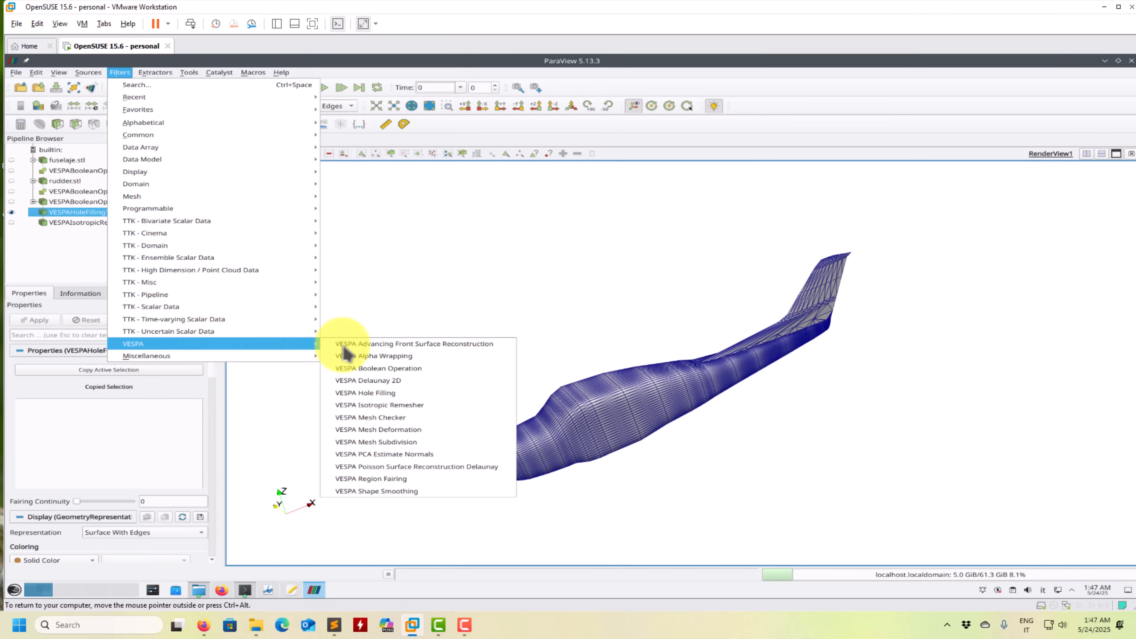
pyautogui.click(390, 418)
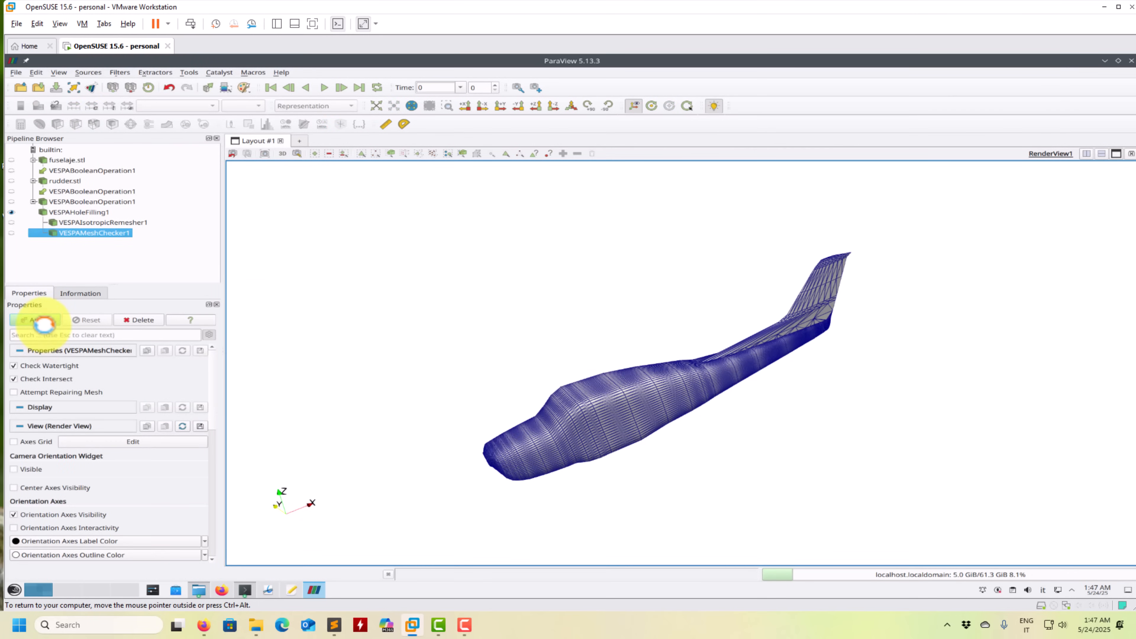
pyautogui.click(44, 323)
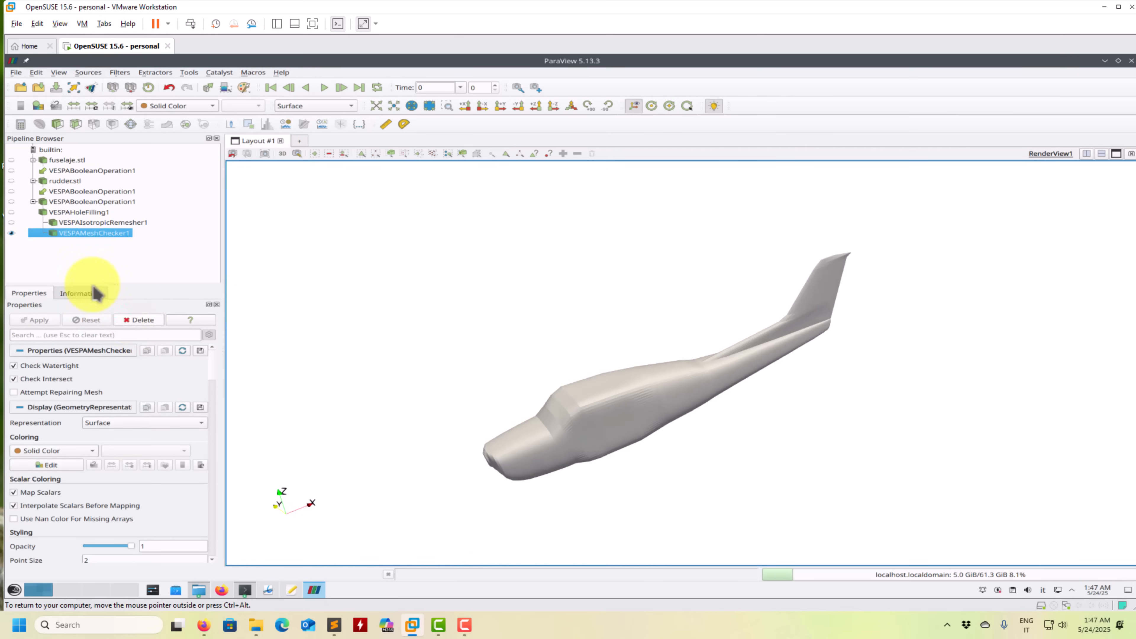
pyautogui.click(130, 319)
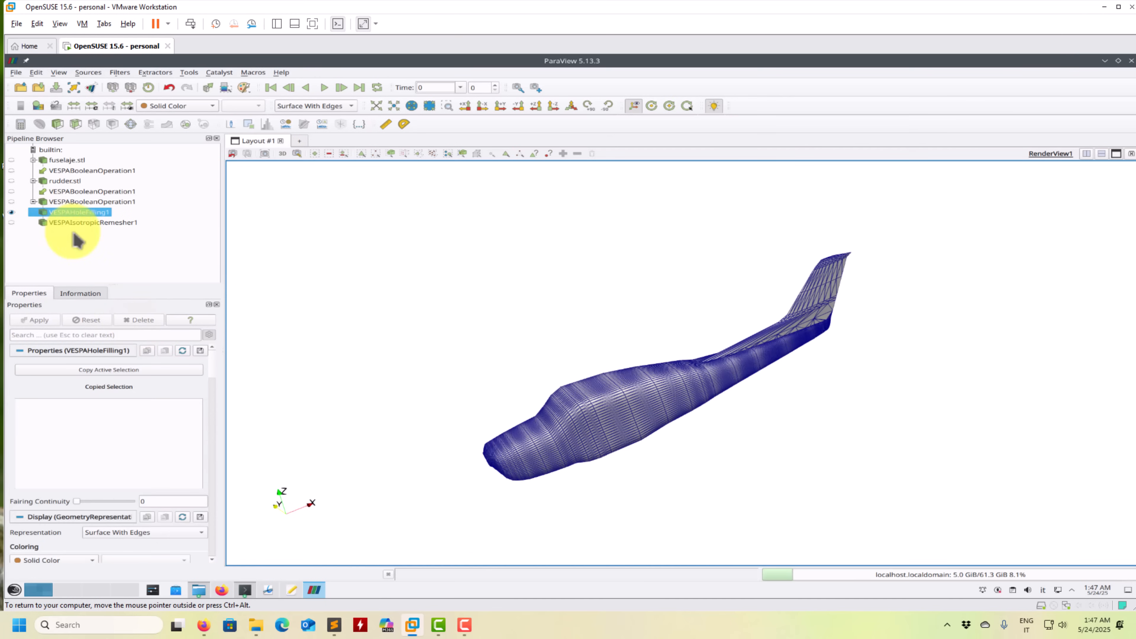
# - Try the VESPA Poisson Surface Reconstruction Delaunay filter on the hole-filled model and delete it
pyautogui.click(119, 72)
pyautogui.moveTo(199, 343)
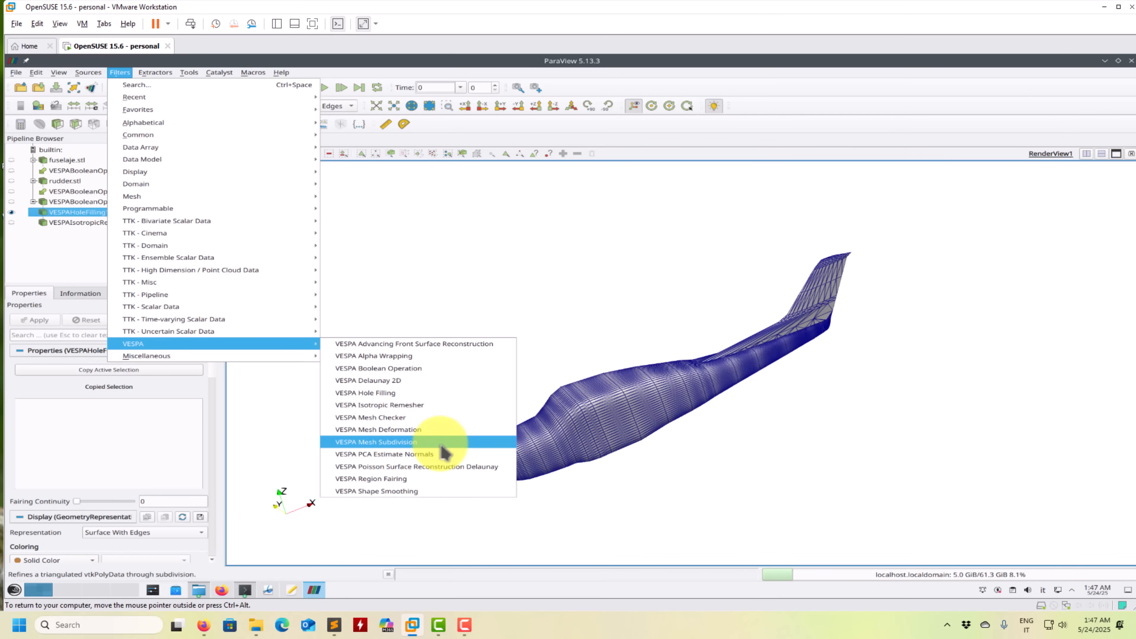
pyautogui.click(444, 468)
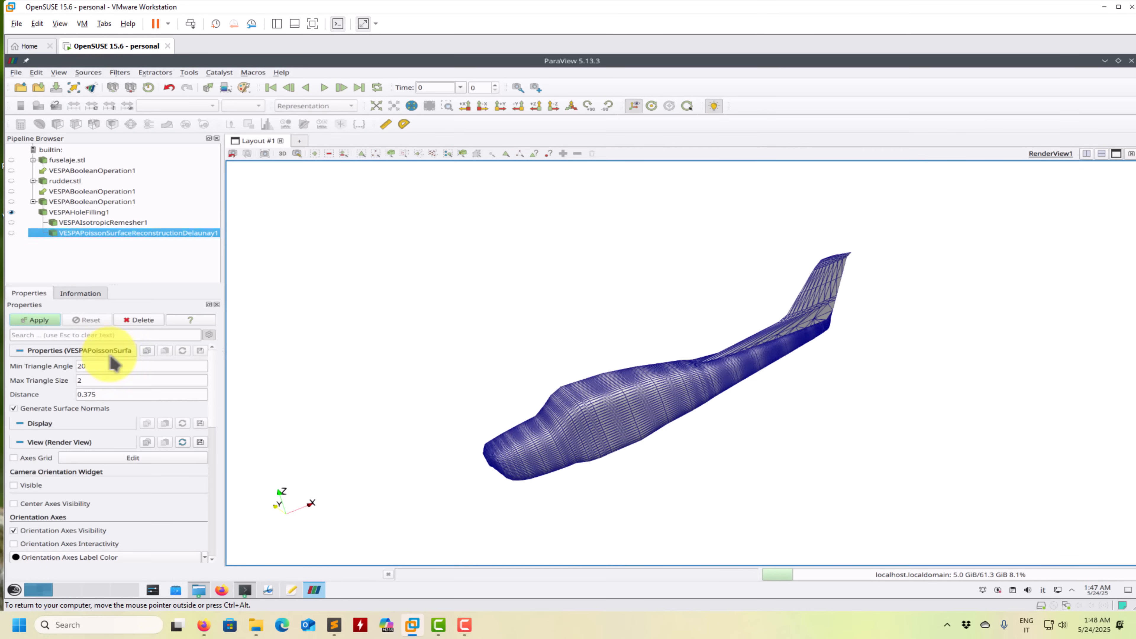
pyautogui.click(39, 320)
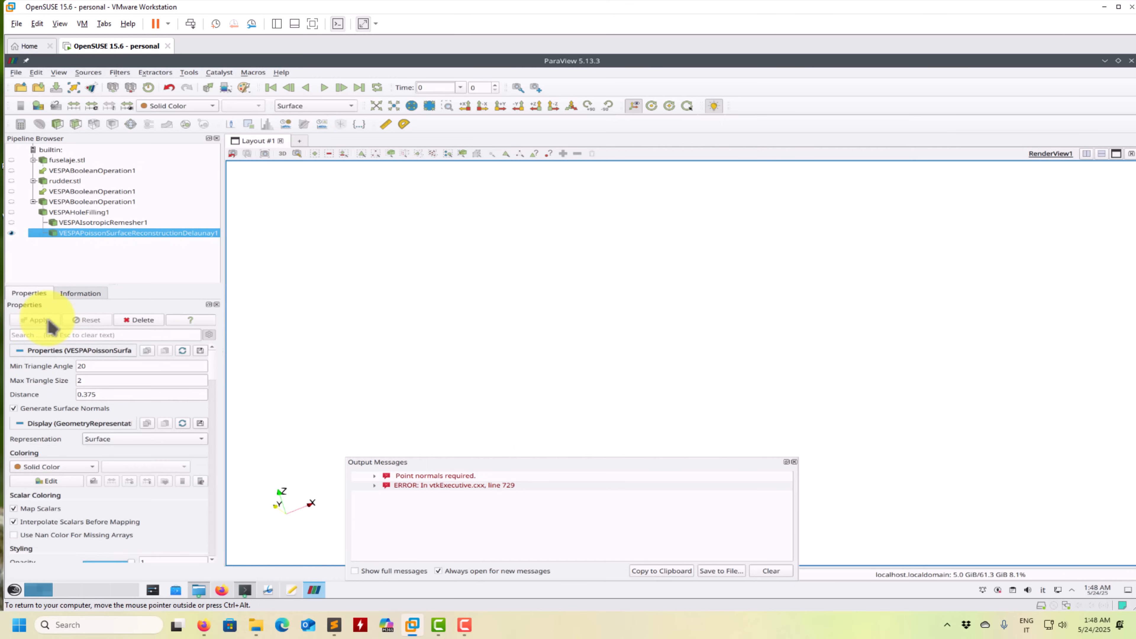
pyautogui.click(794, 463)
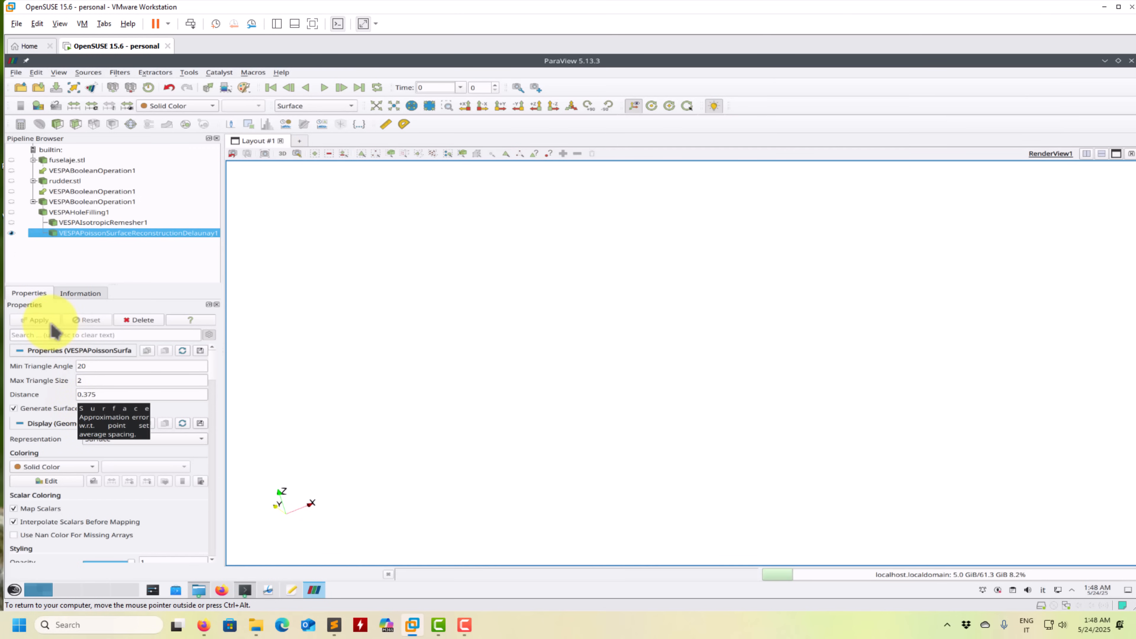
pyautogui.click(144, 320)
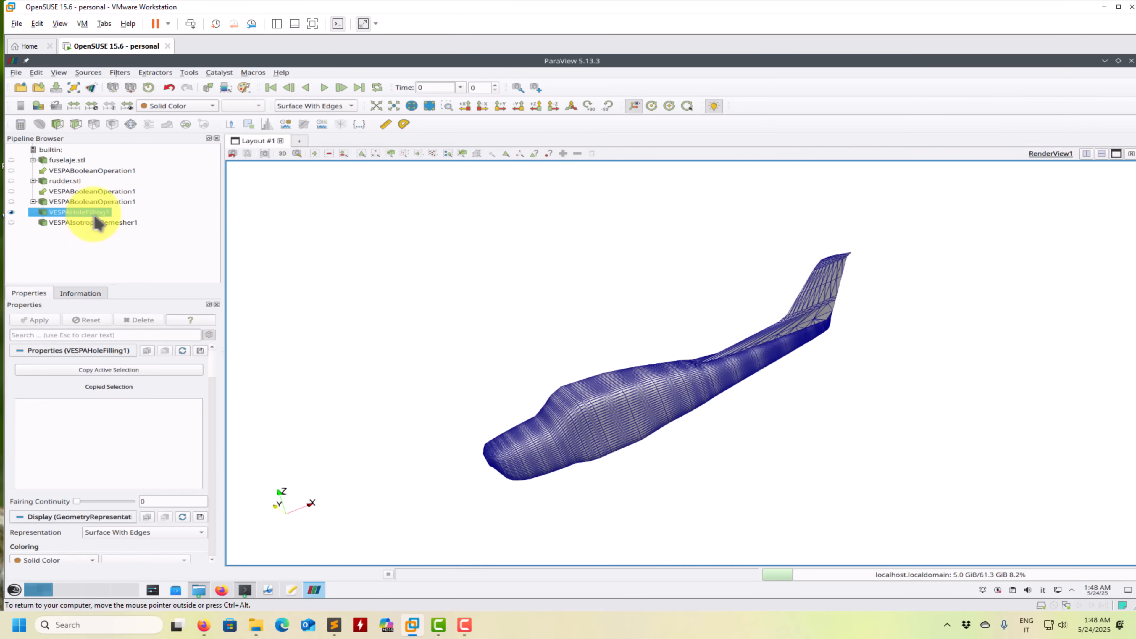
# - Try VESPA Advancing Front Surface Reconstruction on the hole-filled model, view it as Surface With Edges, and delete the filter
pyautogui.click(120, 73)
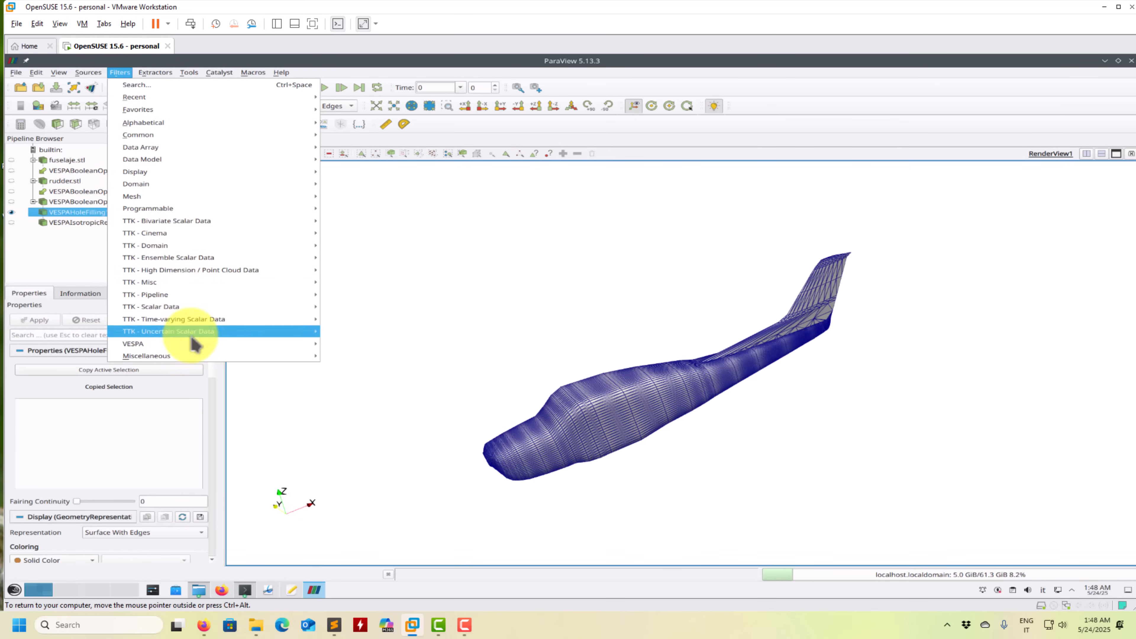
pyautogui.moveTo(216, 343)
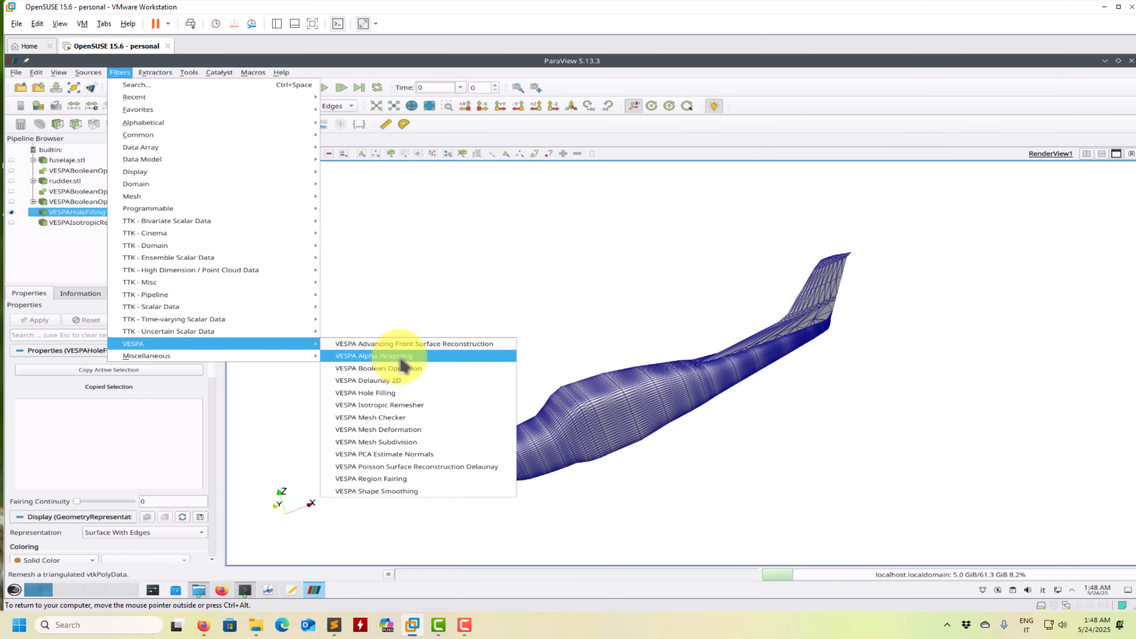
pyautogui.click(405, 343)
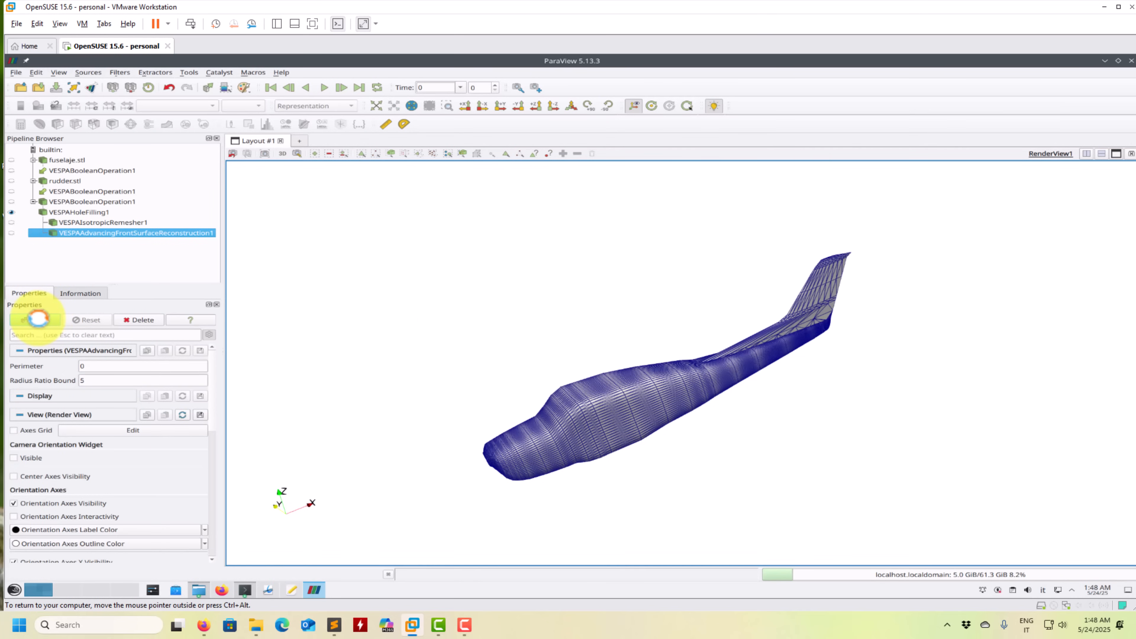
pyautogui.click(50, 322)
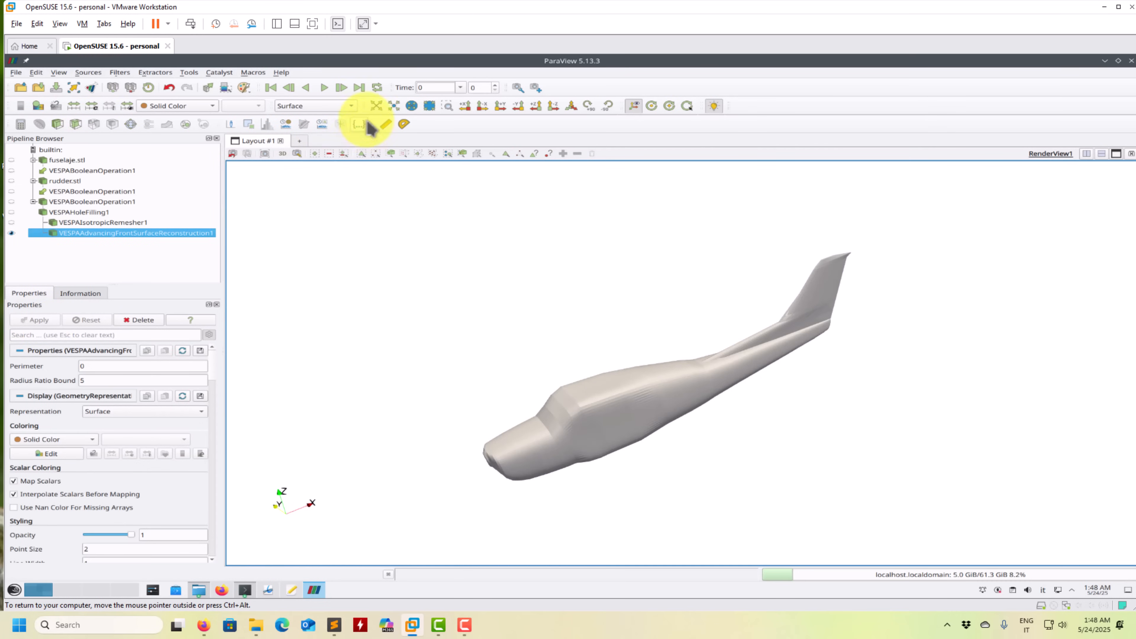
pyautogui.click(342, 112)
pyautogui.click(313, 135)
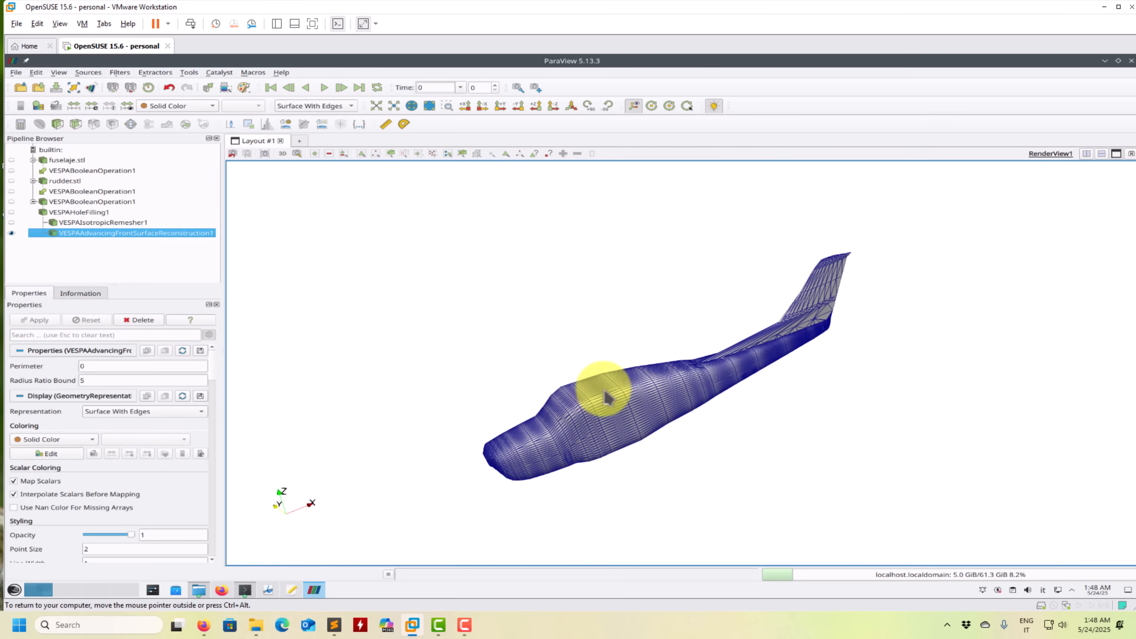
pyautogui.click(139, 321)
# - Apply the VESPA Alpha Wrapping filter to the hole-filled model with Alpha 5, and re-apply it with Offset 6
pyautogui.click(62, 214)
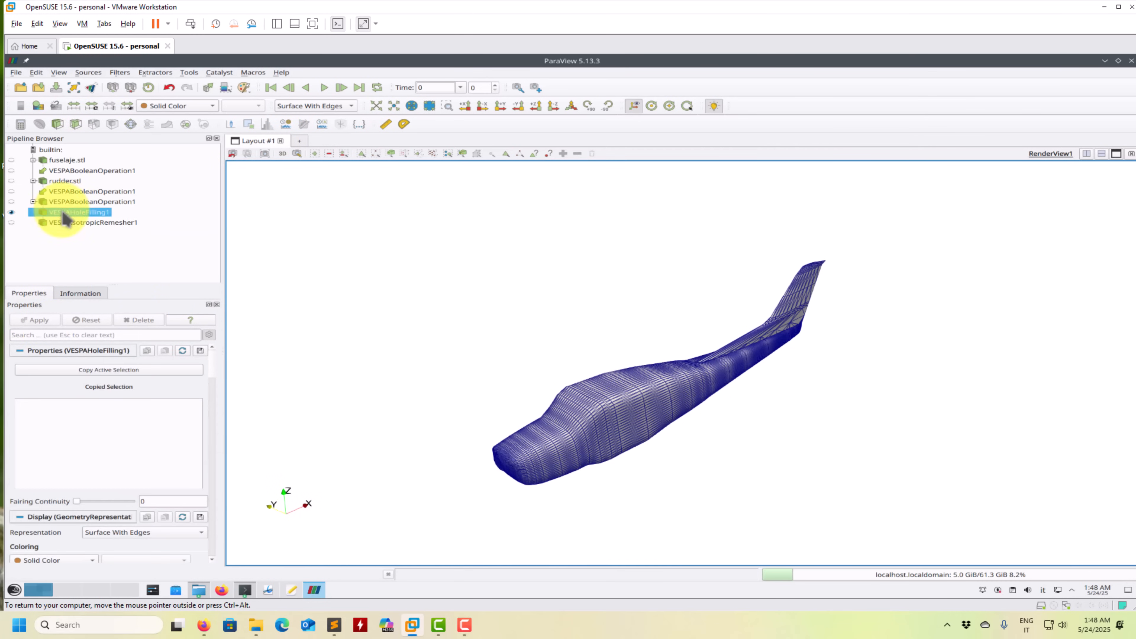
pyautogui.click(120, 73)
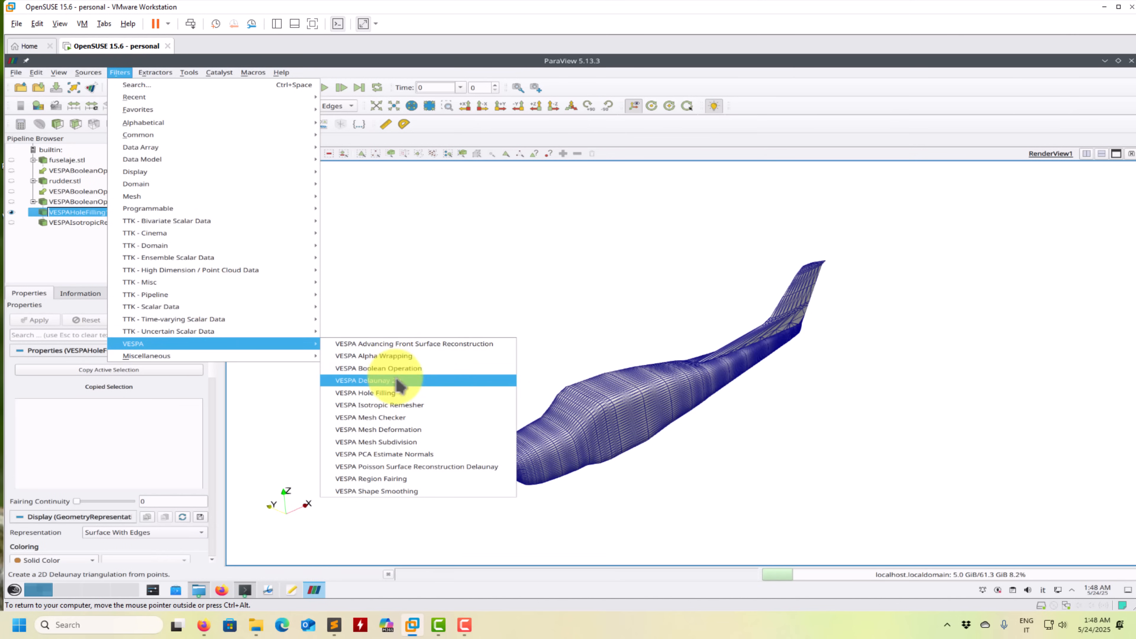
pyautogui.click(394, 356)
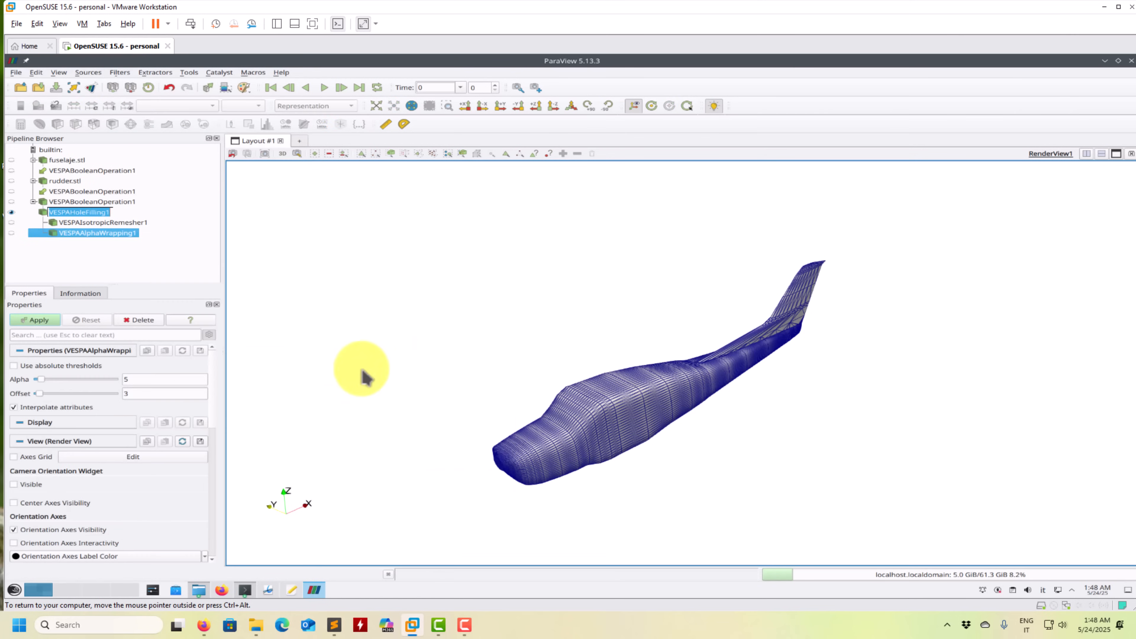
pyautogui.click(41, 319)
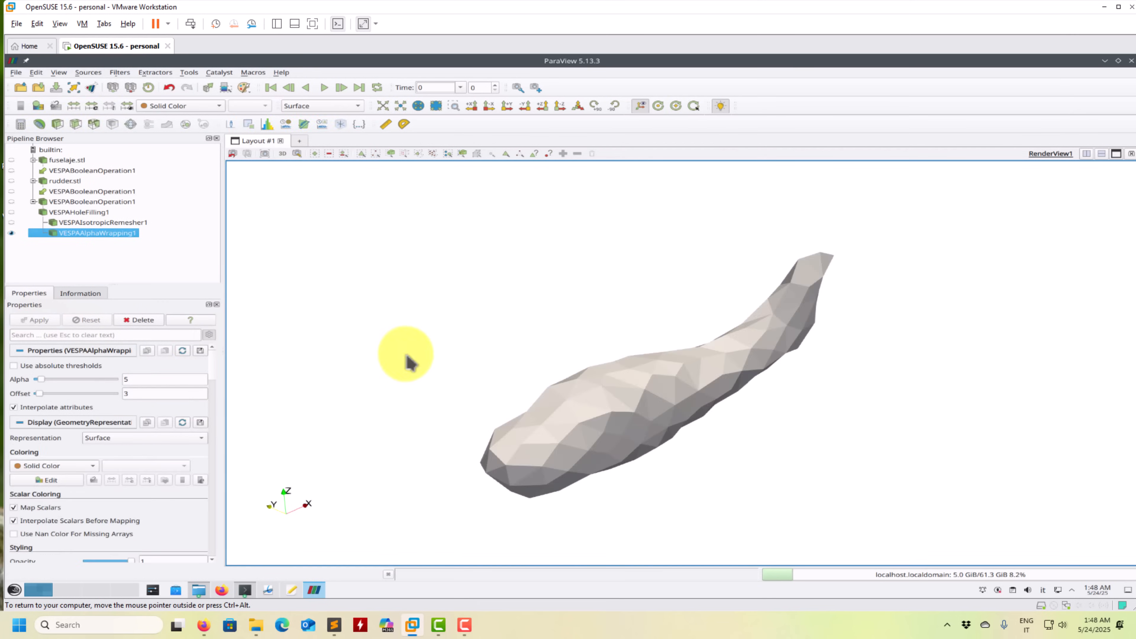
pyautogui.moveTo(456, 375); pyautogui.dragTo(530, 383)
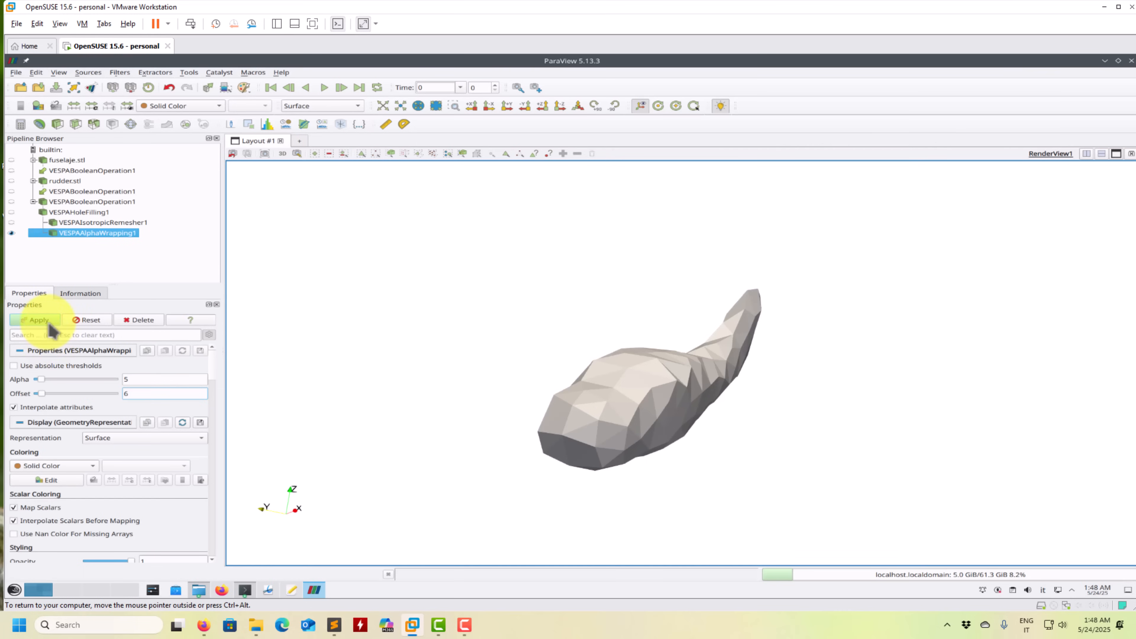
pyautogui.click(47, 323)
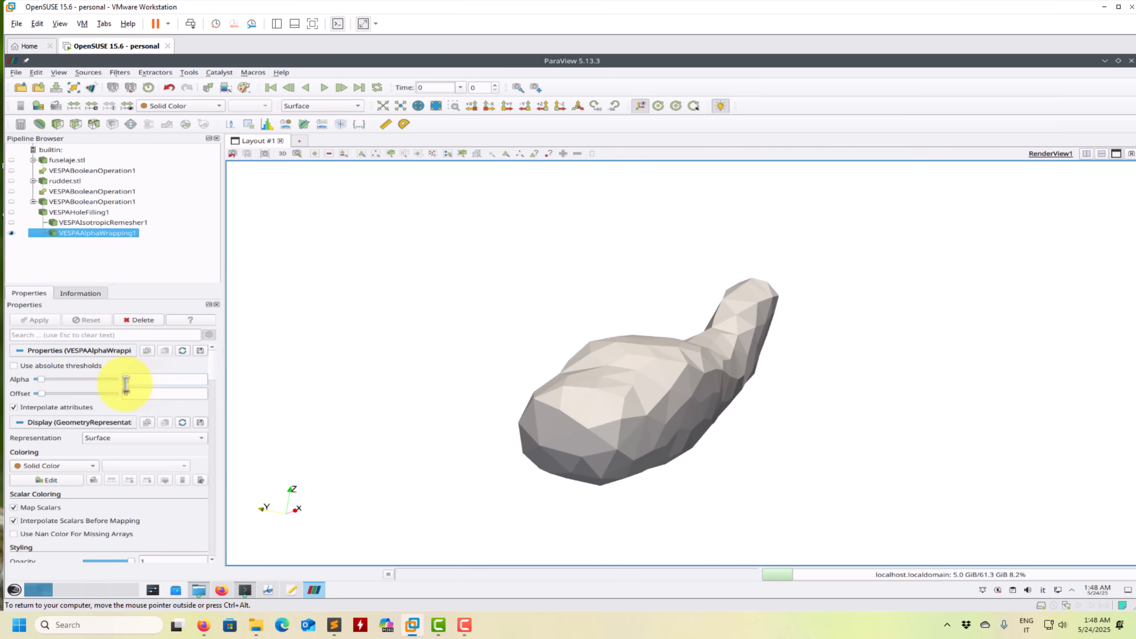
# - Re-apply the Alpha Wrapping filter with Alpha 1 and set the wrapped surface's opacity to 0.38
pyautogui.click(57, 322)
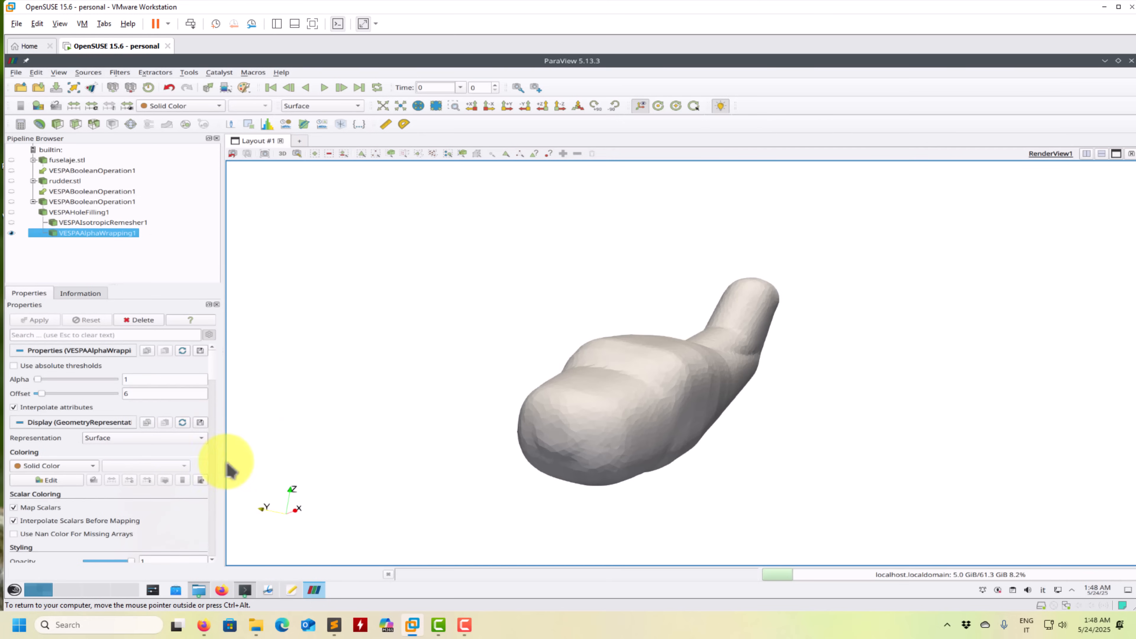
pyautogui.scroll(-3, 216, 374)
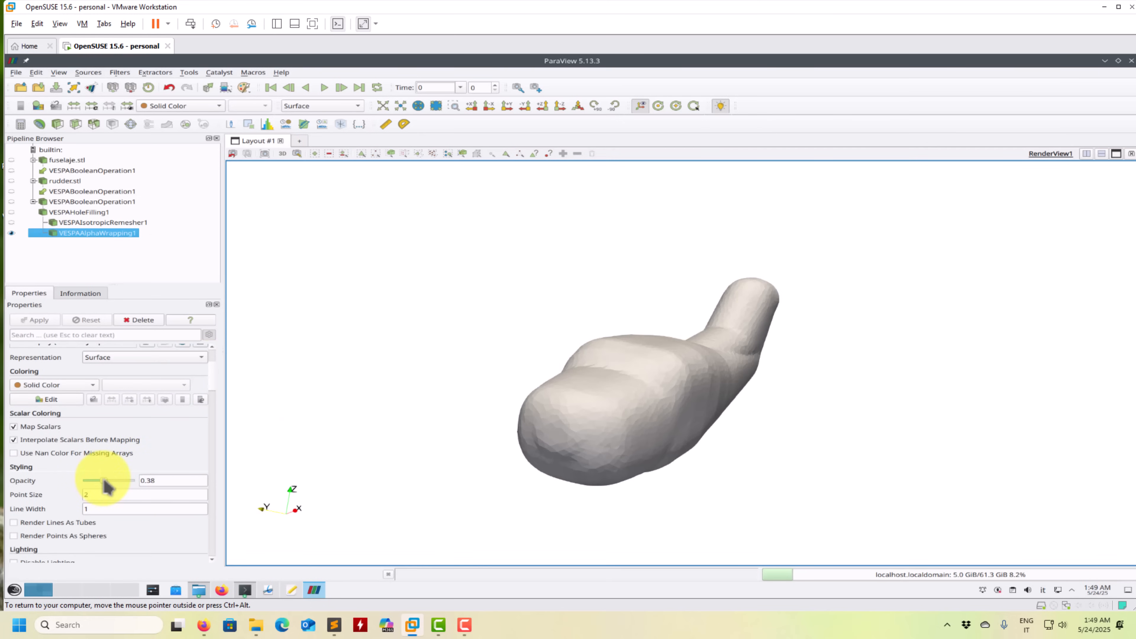
pyautogui.moveTo(103, 480); pyautogui.dragTo(104, 480)
pyautogui.moveTo(454, 418); pyautogui.dragTo(425, 416)
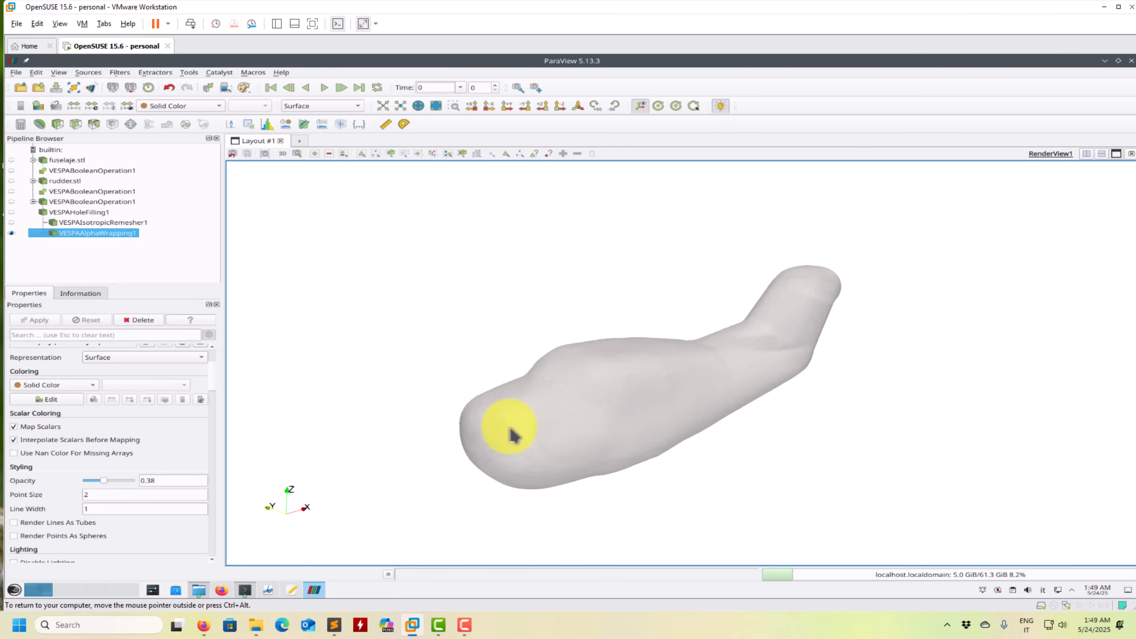
pyautogui.moveTo(513, 432); pyautogui.dragTo(482, 386)
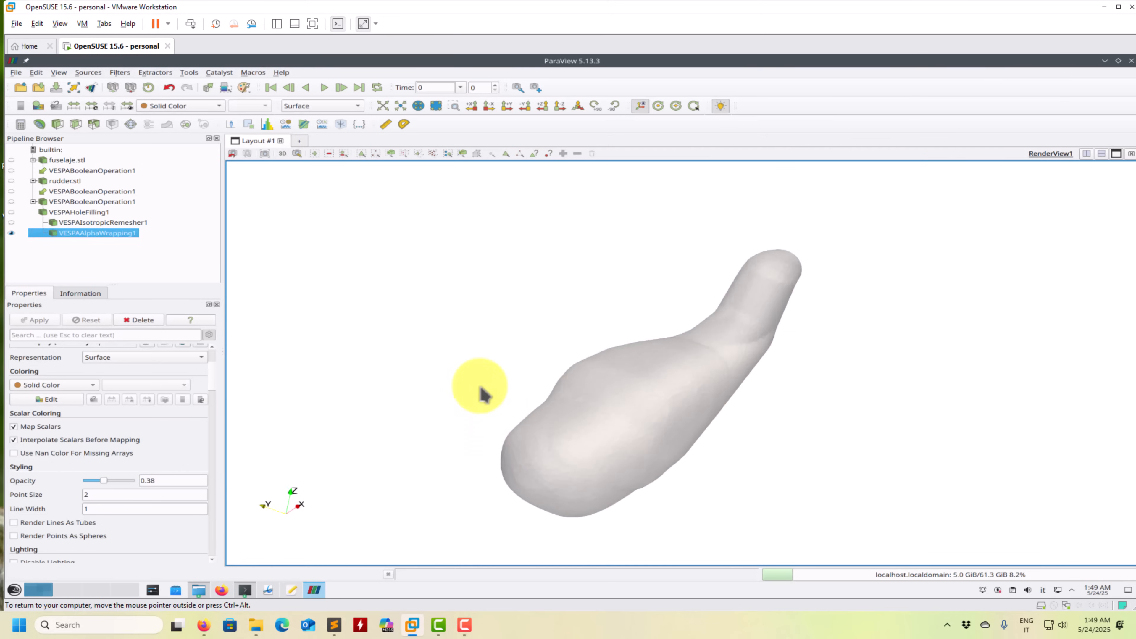
# - Show fuselaje.stl inside the translucent wrapped surface and reselect the Alpha Wrapping filter
pyautogui.click(11, 160)
pyautogui.scroll(1, 555, 316)
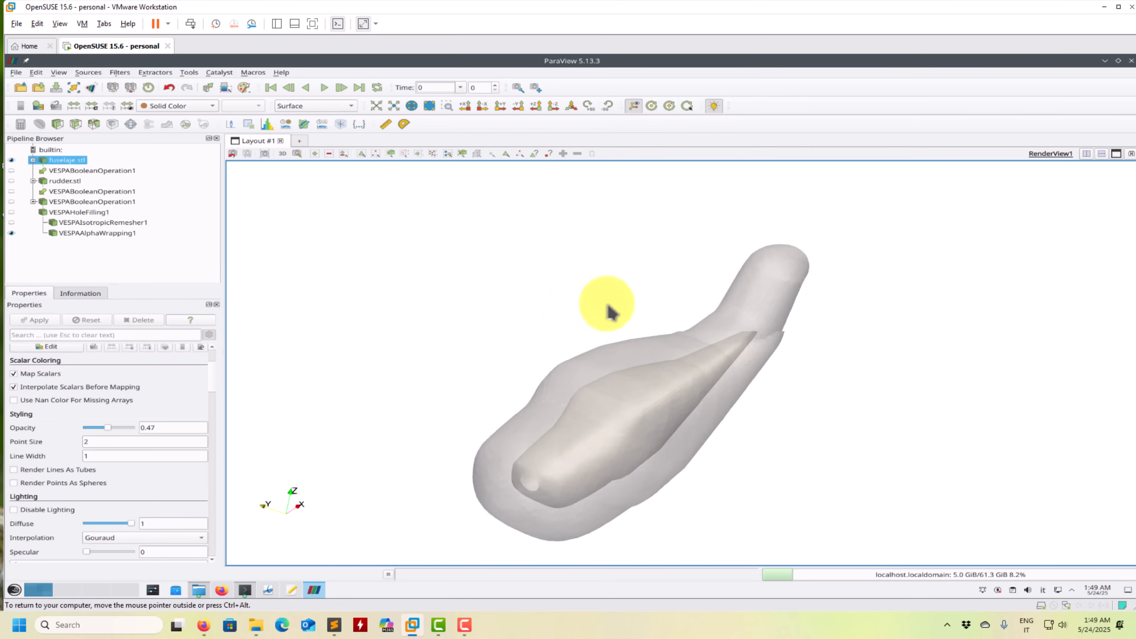
pyautogui.scroll(-2, 608, 314)
pyautogui.click(99, 232)
pyautogui.moveTo(608, 334); pyautogui.dragTo(308, 632)
# - Switch to Onshape, reconnect the session, show Part 7, examine the boxes around the aircraft, and return to ParaView
pyautogui.click(204, 626)
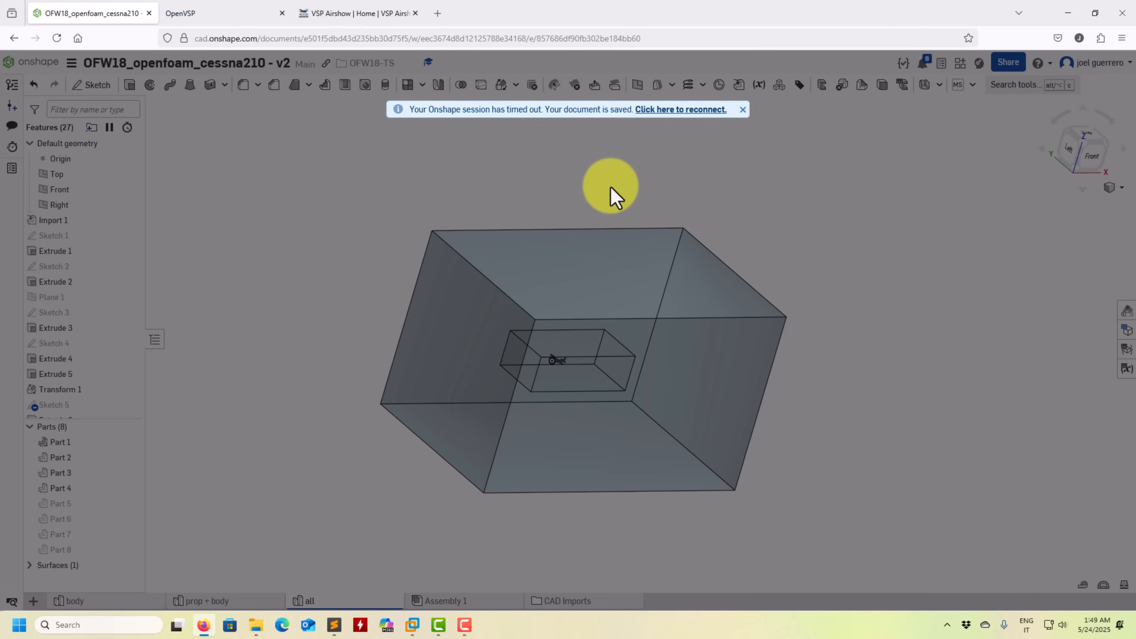
pyautogui.click(689, 109)
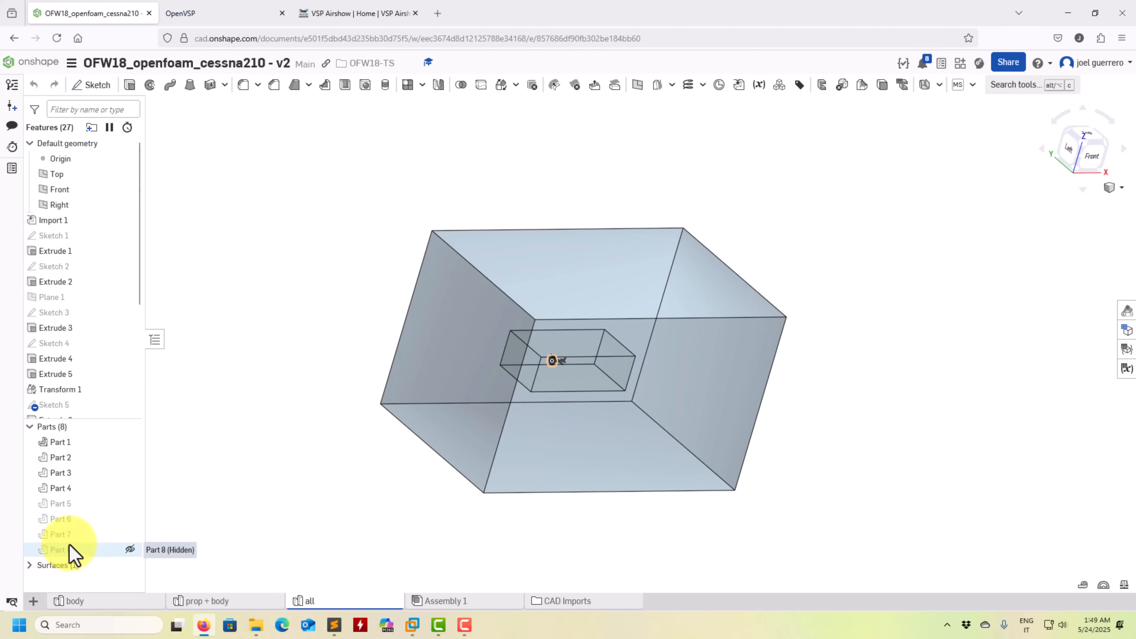
pyautogui.click(129, 535)
pyautogui.moveTo(348, 391); pyautogui.dragTo(337, 459, button='right')
pyautogui.scroll(-5, 656, 281)
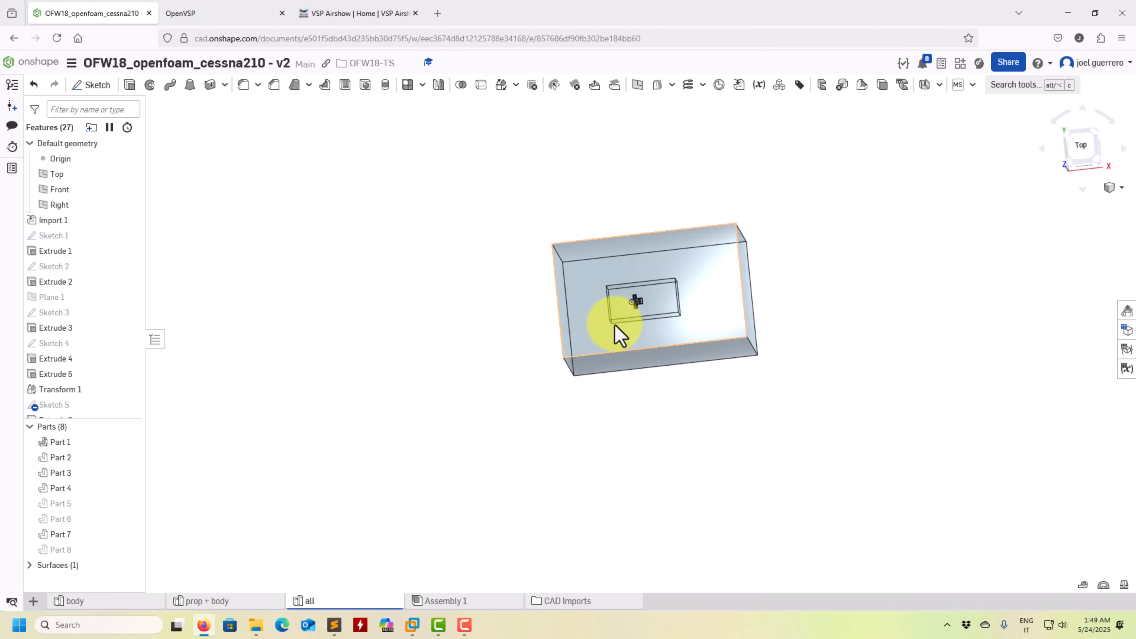
pyautogui.scroll(10, 615, 327)
pyautogui.moveTo(549, 409); pyautogui.dragTo(640, 130, button='right')
pyautogui.click(1068, 13)
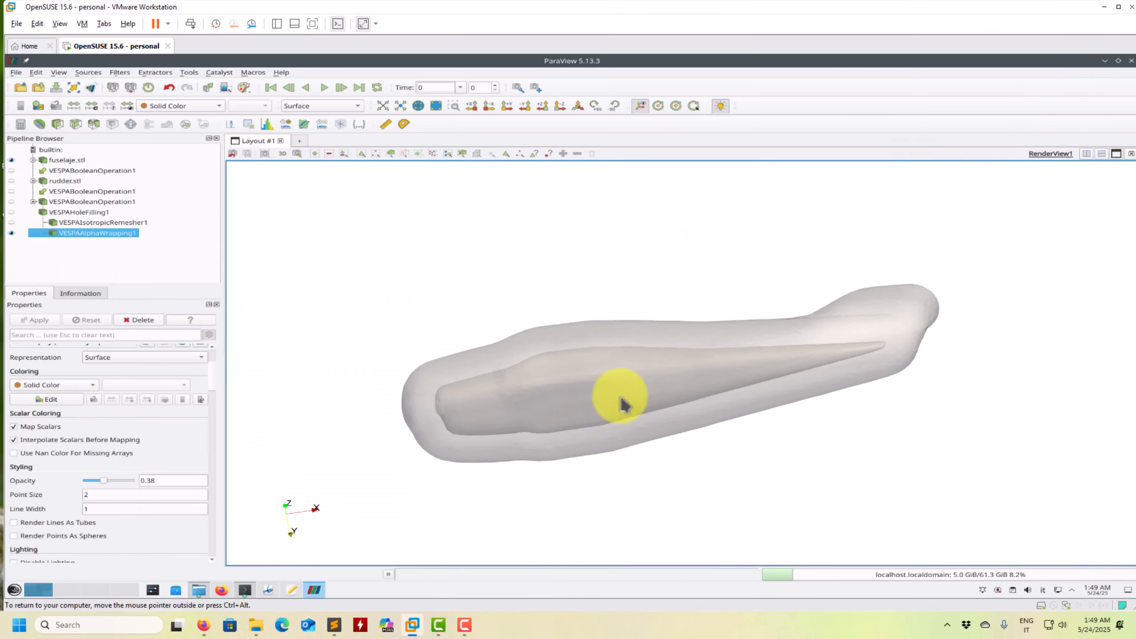
# - Display the alpha-wrapped surface as Surface With Edges
pyautogui.moveTo(718, 469); pyautogui.dragTo(345, 112)
pyautogui.click(345, 109)
pyautogui.click(348, 150)
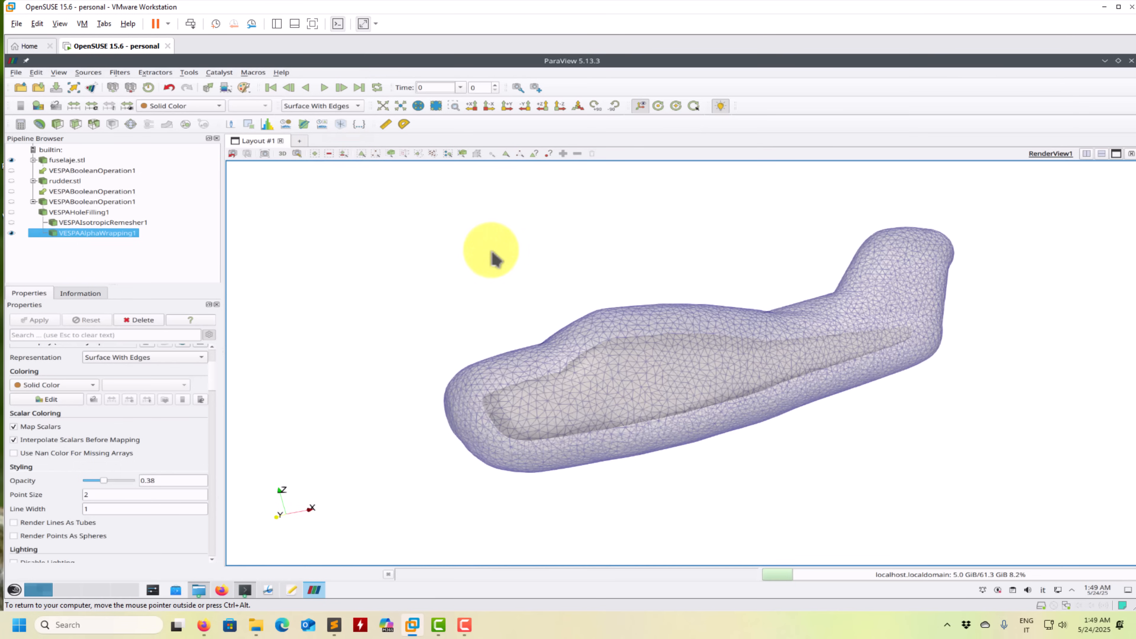
pyautogui.moveTo(520, 310); pyautogui.dragTo(134, 448)
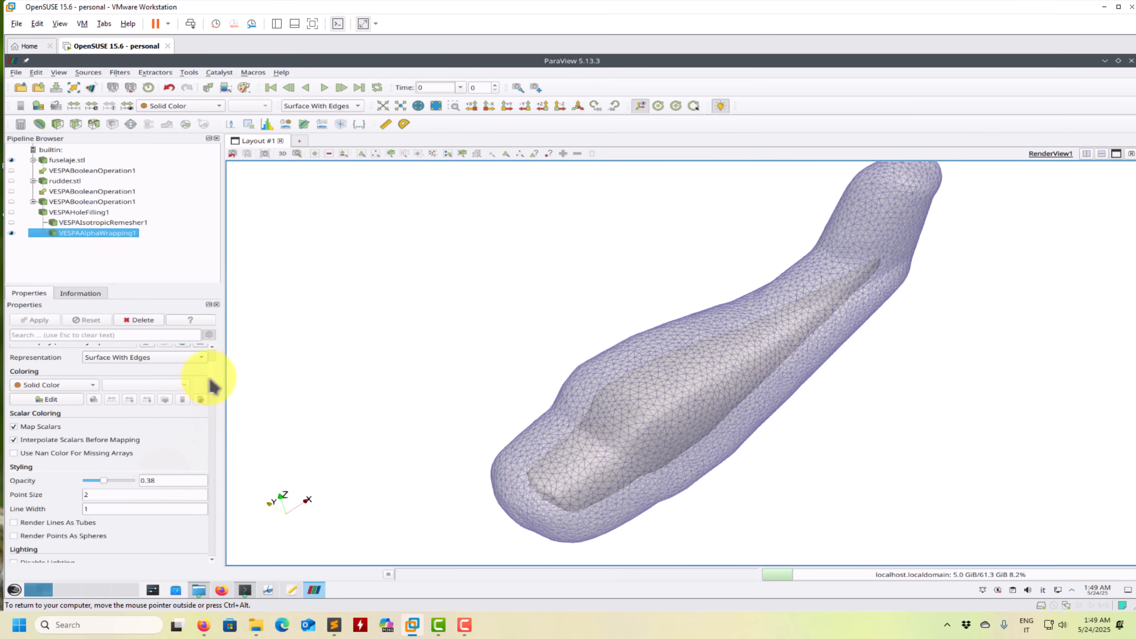
# - Re-apply the Alpha Wrapping filter with Offset 0.1 and make the wrapped surface fully opaque
pyautogui.scroll(3, 166, 367)
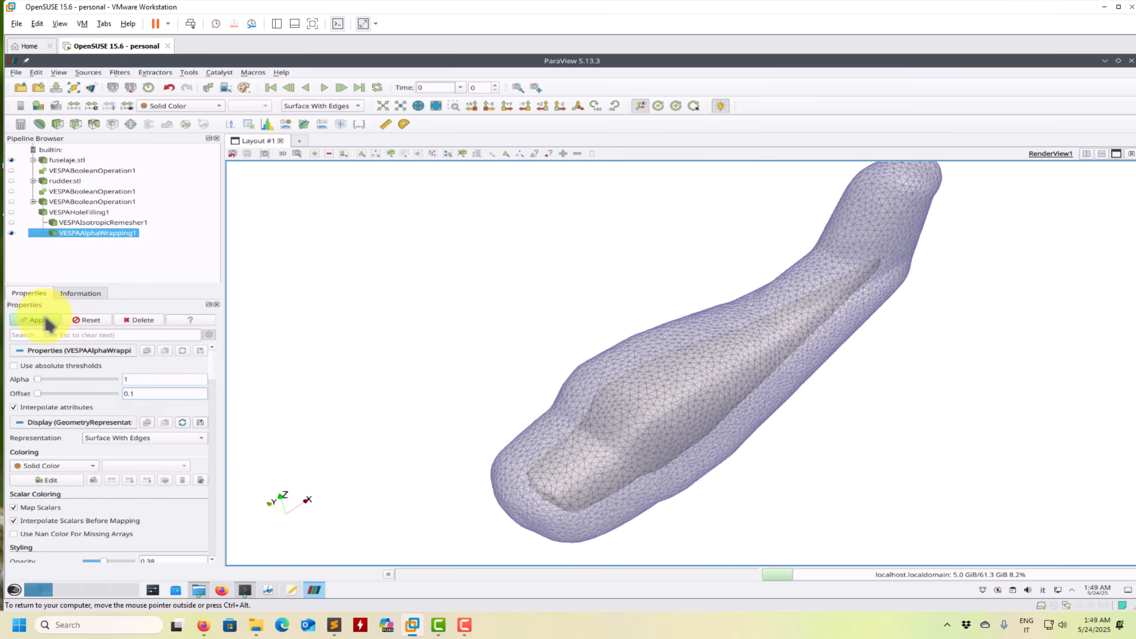
pyautogui.click(27, 320)
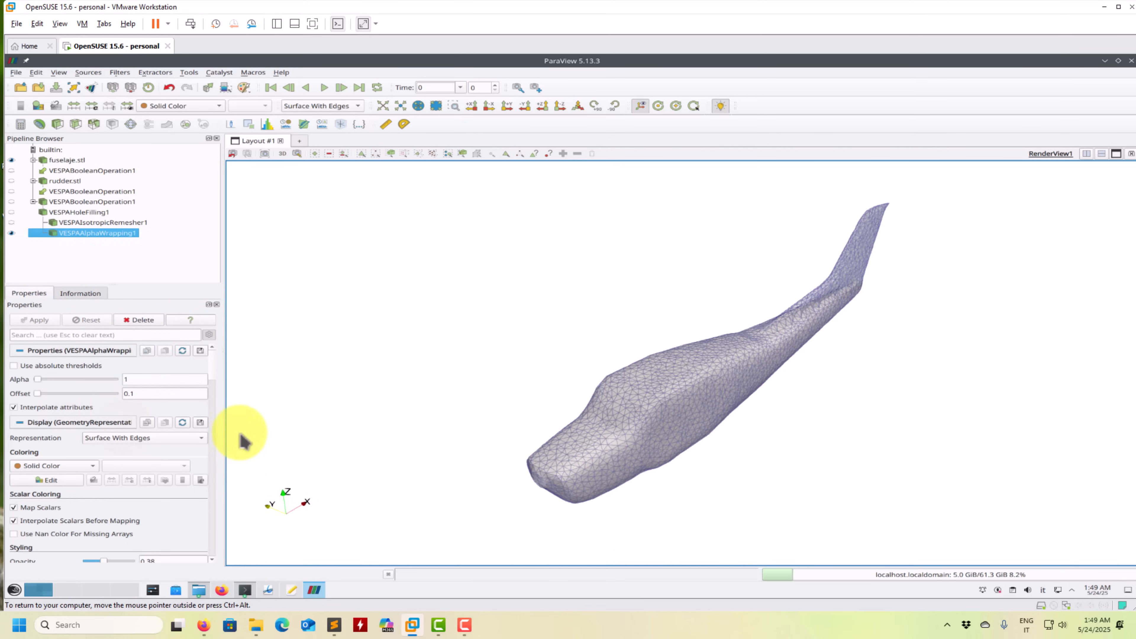
pyautogui.scroll(-3, 214, 379)
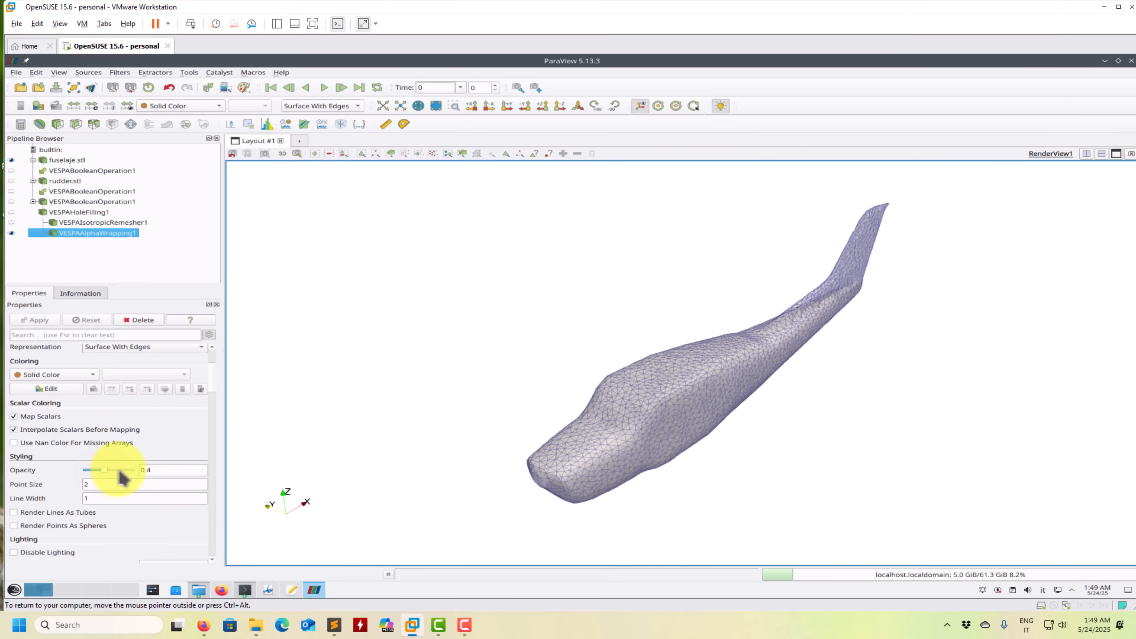
pyautogui.moveTo(599, 444); pyautogui.dragTo(538, 394)
# - Re-apply the Alpha Wrapping filter with Alpha 0.1
pyautogui.moveTo(215, 361); pyautogui.dragTo(211, 340)
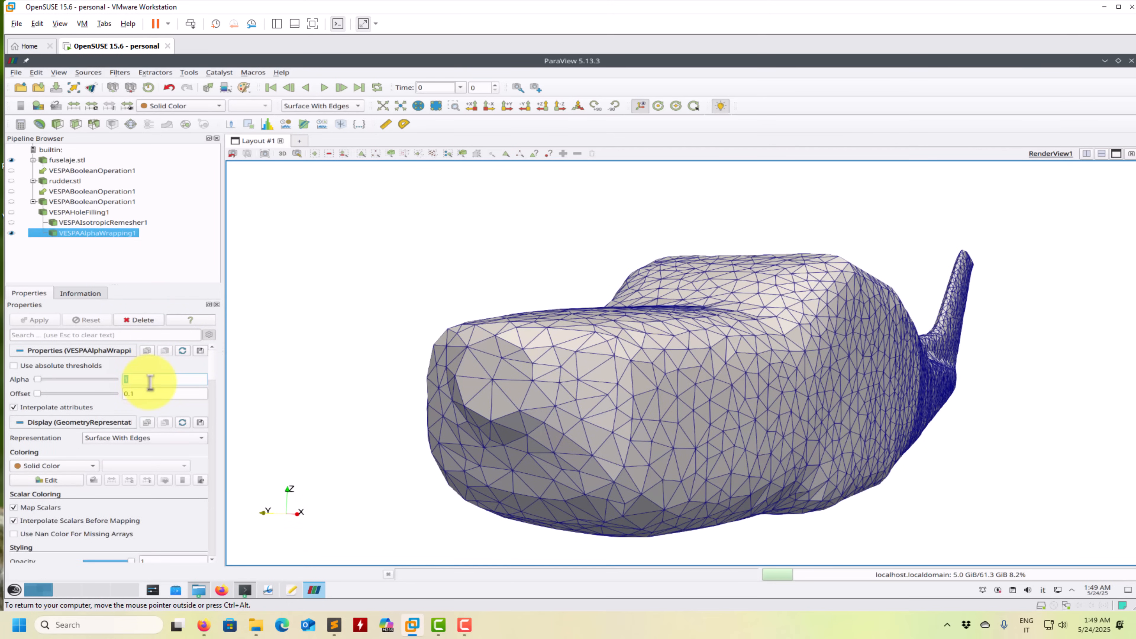
pyautogui.write('0.1')
pyautogui.click(36, 320)
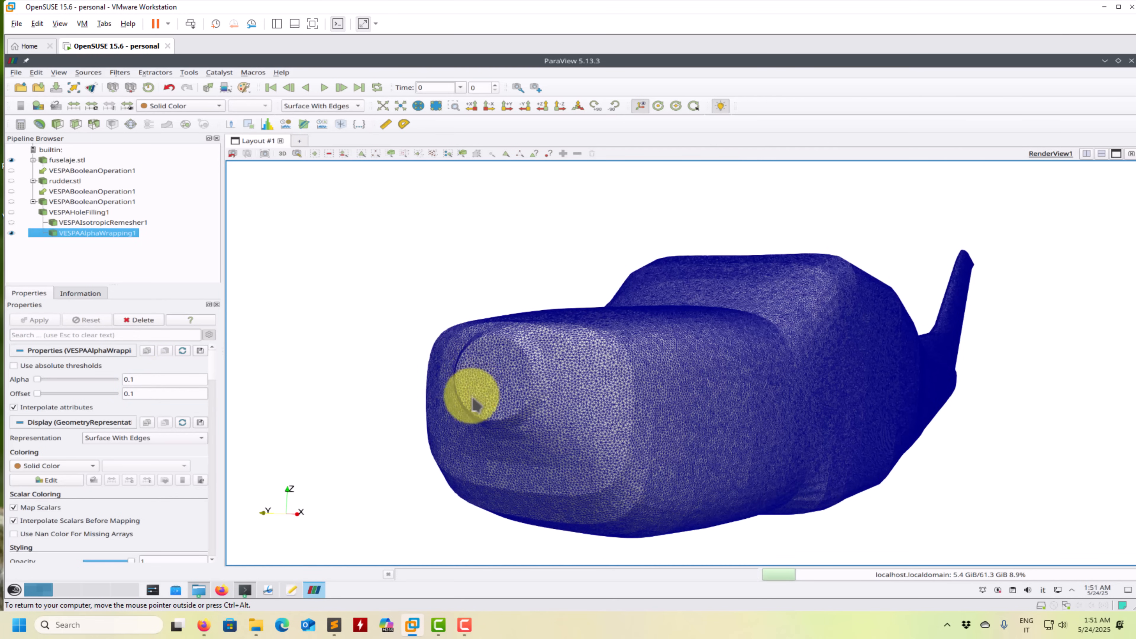
# - Examine the refined wrap mesh at the nose, along the cabin side and at the tail
pyautogui.scroll(5, 469, 416)
pyautogui.scroll(-8, 469, 414)
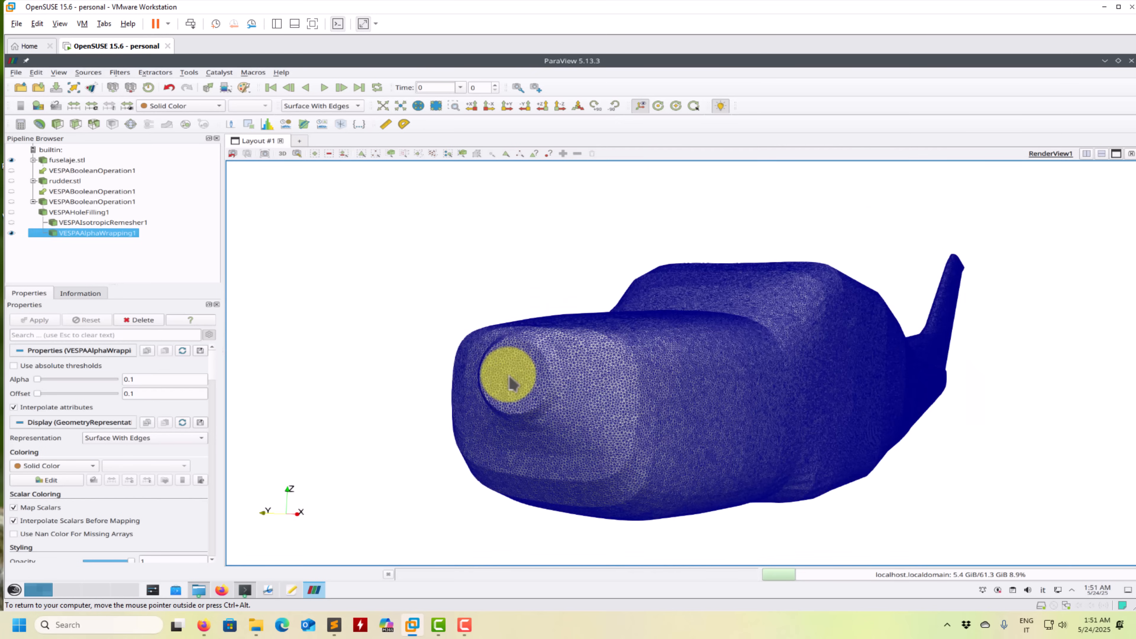
pyautogui.moveTo(557, 398); pyautogui.dragTo(811, 409)
pyautogui.scroll(3, 806, 399)
pyautogui.scroll(4, 693, 403)
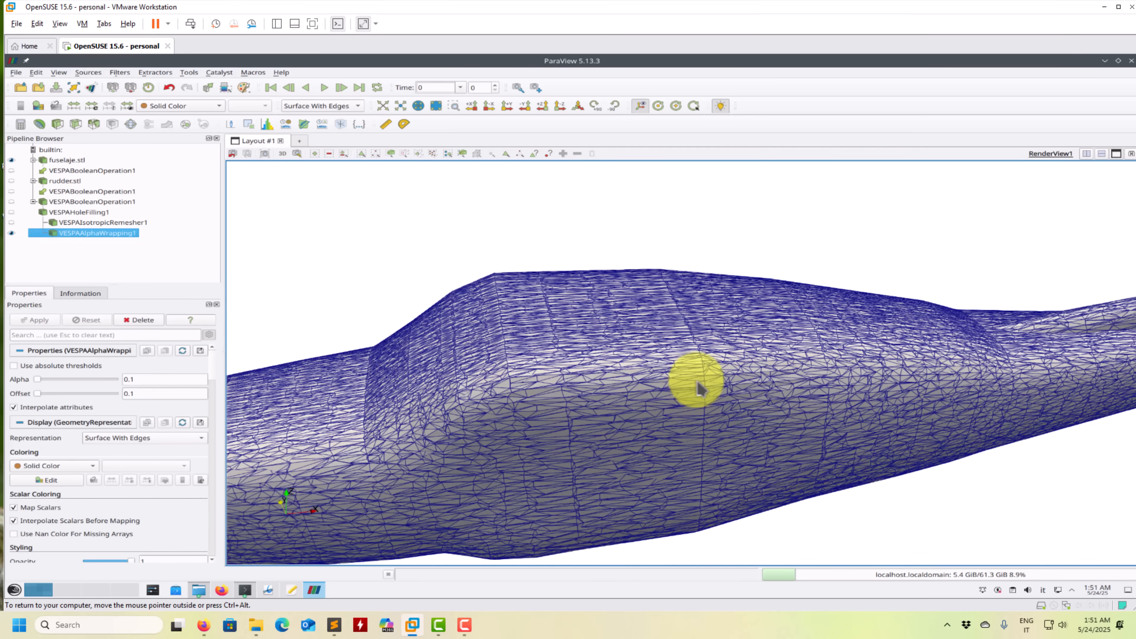
pyautogui.scroll(3, 674, 432)
pyautogui.scroll(-4, 682, 381)
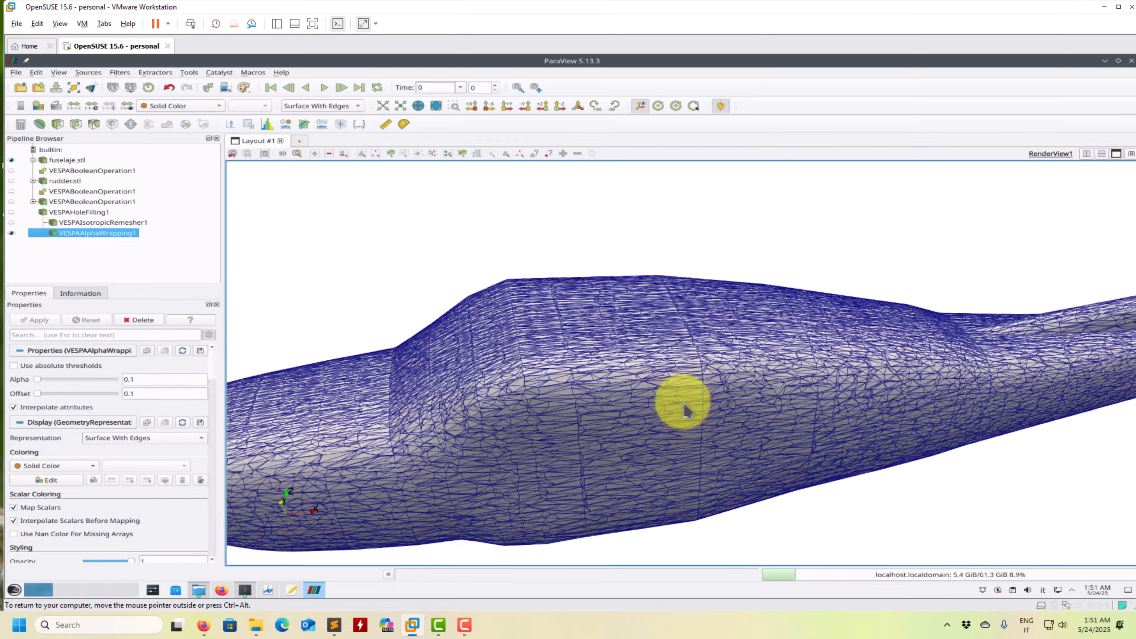
pyautogui.scroll(-5, 689, 389)
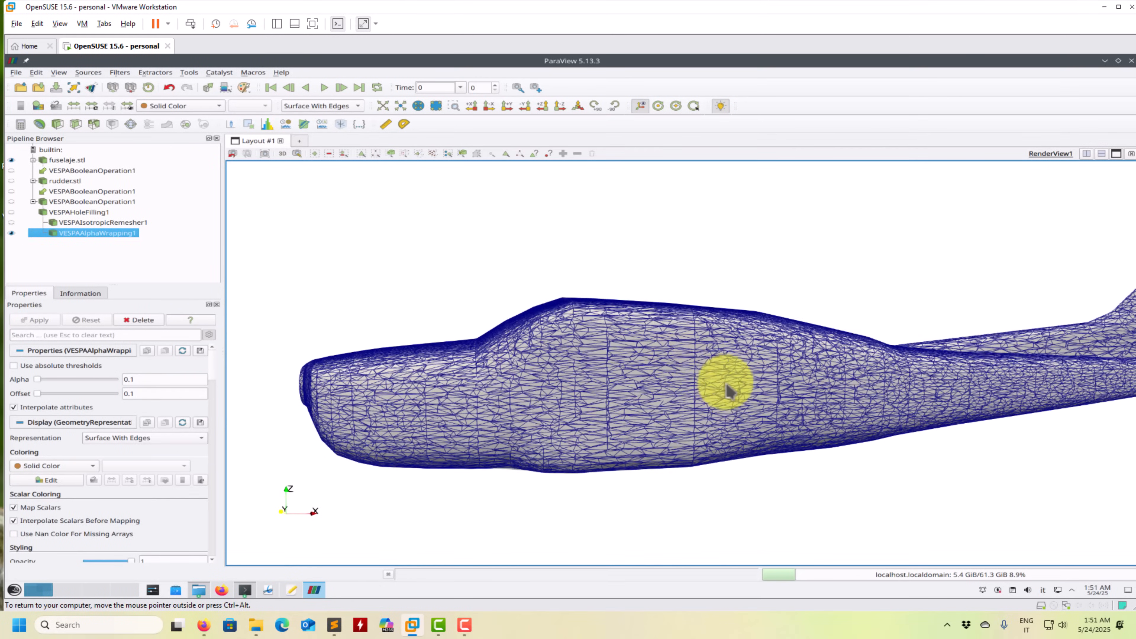
pyautogui.moveTo(591, 400); pyautogui.dragTo(702, 375)
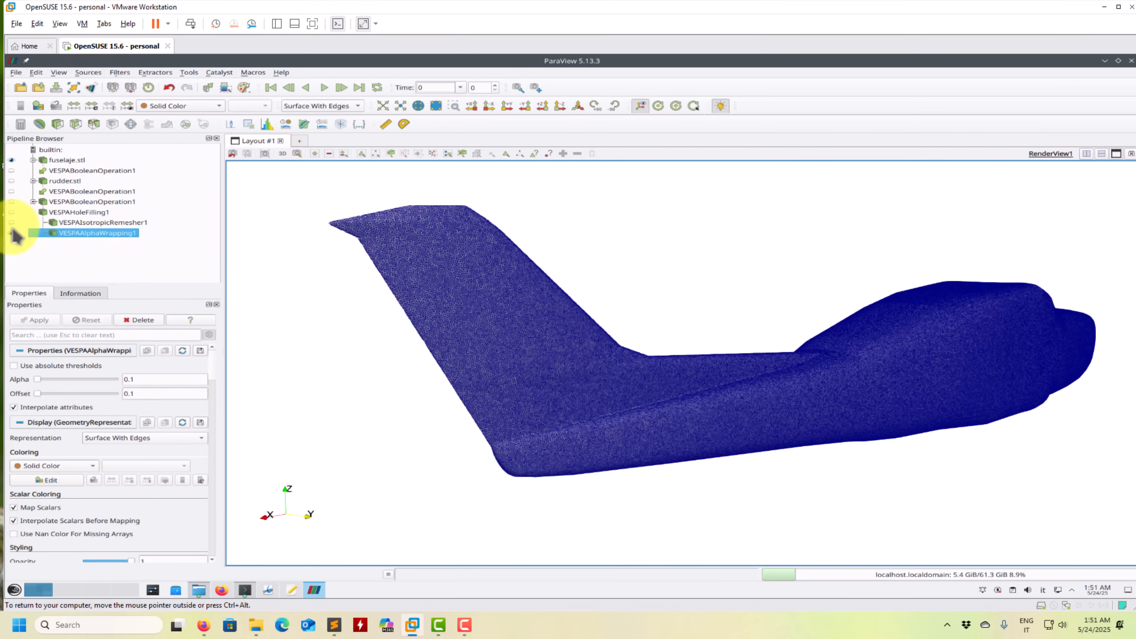
# - Temporarily hide the alpha-wrapped surface to compare it with the original fuselage, and show it again
pyautogui.click(12, 230)
pyautogui.moveTo(645, 400); pyautogui.dragTo(758, 405)
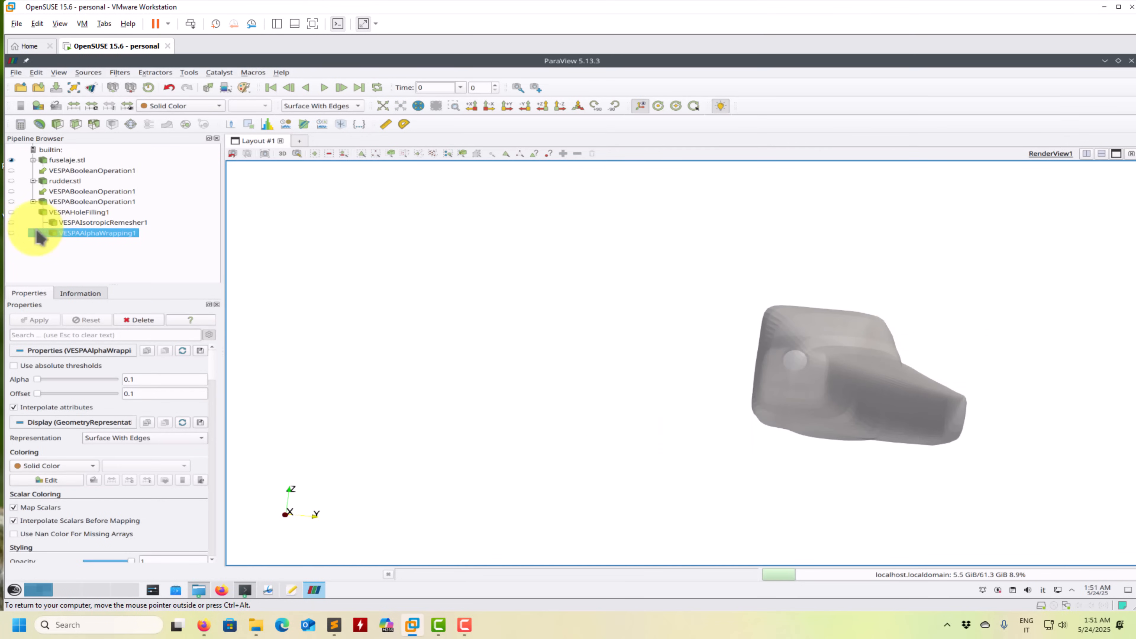
pyautogui.click(11, 233)
# - Display the alpha-wrapped model as a plain Surface with fuselaje.stl hidden, and inspect its nose and fuselage
pyautogui.click(345, 106)
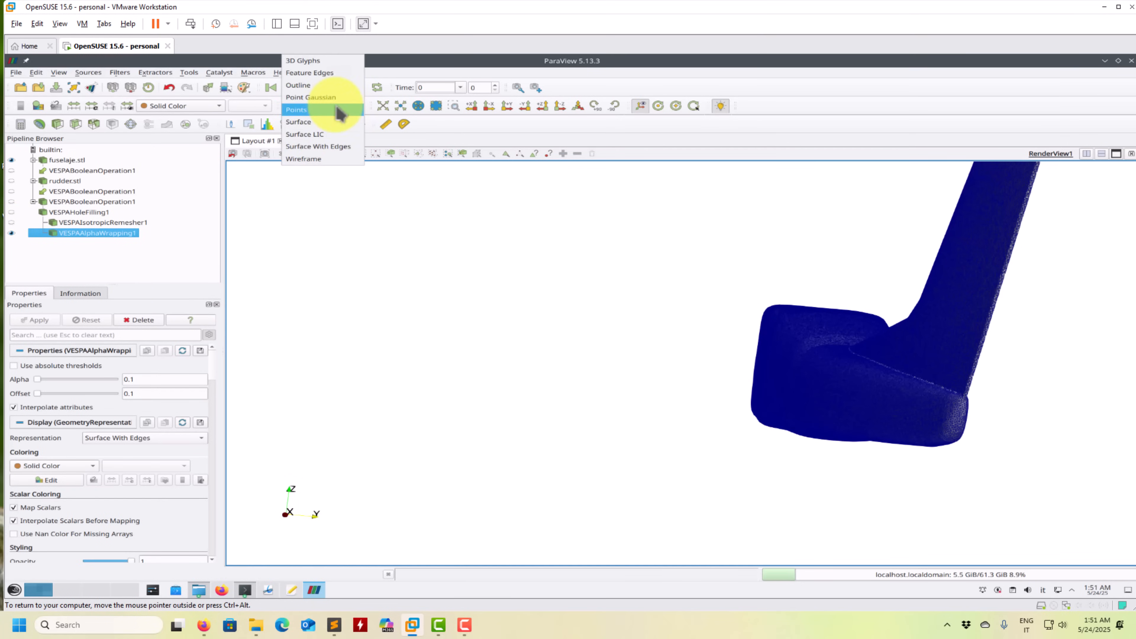
pyautogui.click(318, 146)
pyautogui.moveTo(779, 381); pyautogui.dragTo(36, 157)
pyautogui.click(329, 108)
pyautogui.click(318, 126)
pyautogui.moveTo(691, 405); pyautogui.dragTo(76, 216)
pyautogui.moveTo(469, 426); pyautogui.dragTo(447, 325)
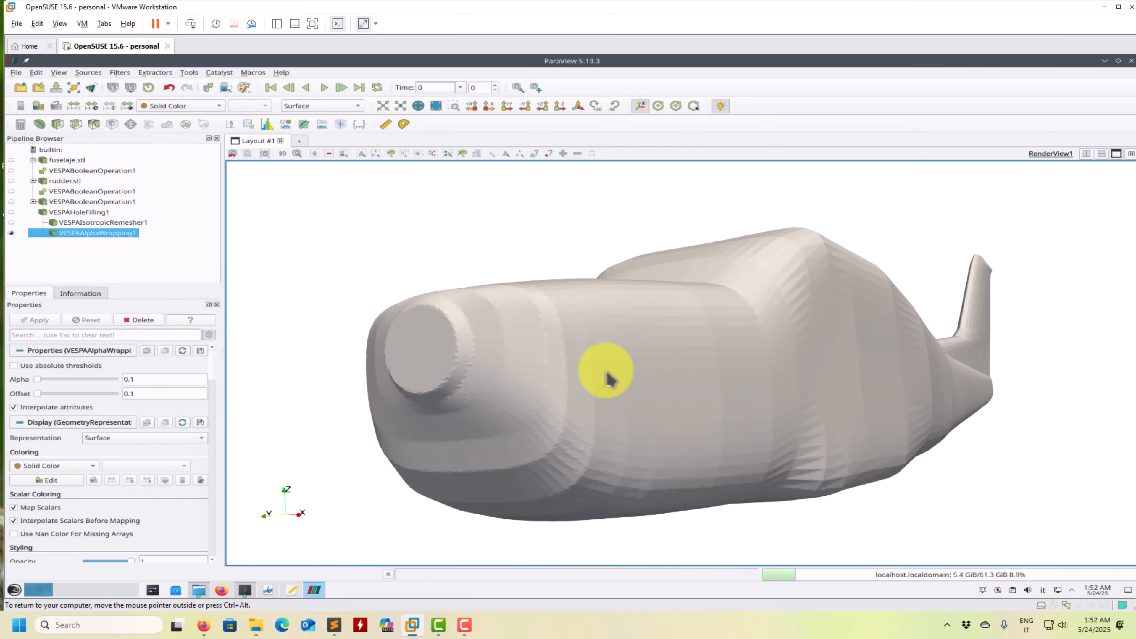
pyautogui.scroll(-3, 596, 380)
pyautogui.moveTo(627, 388); pyautogui.dragTo(520, 406)
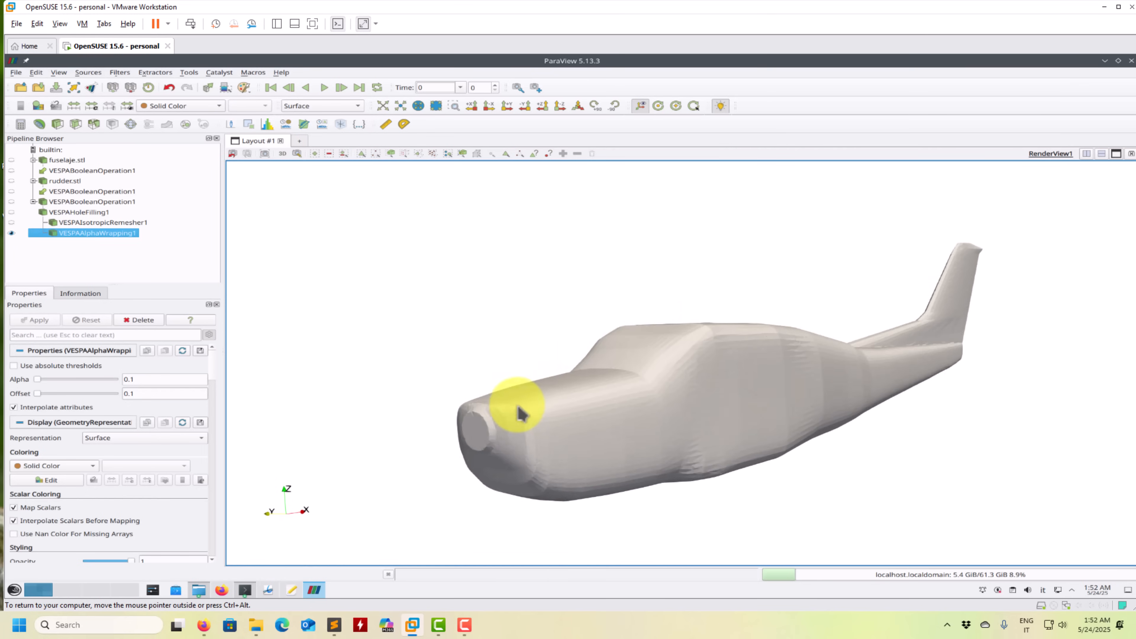
# - Check the file formats available for saving the wrapped data, including Stereo Lithography (*.stl), and cancel the save
pyautogui.click(15, 72)
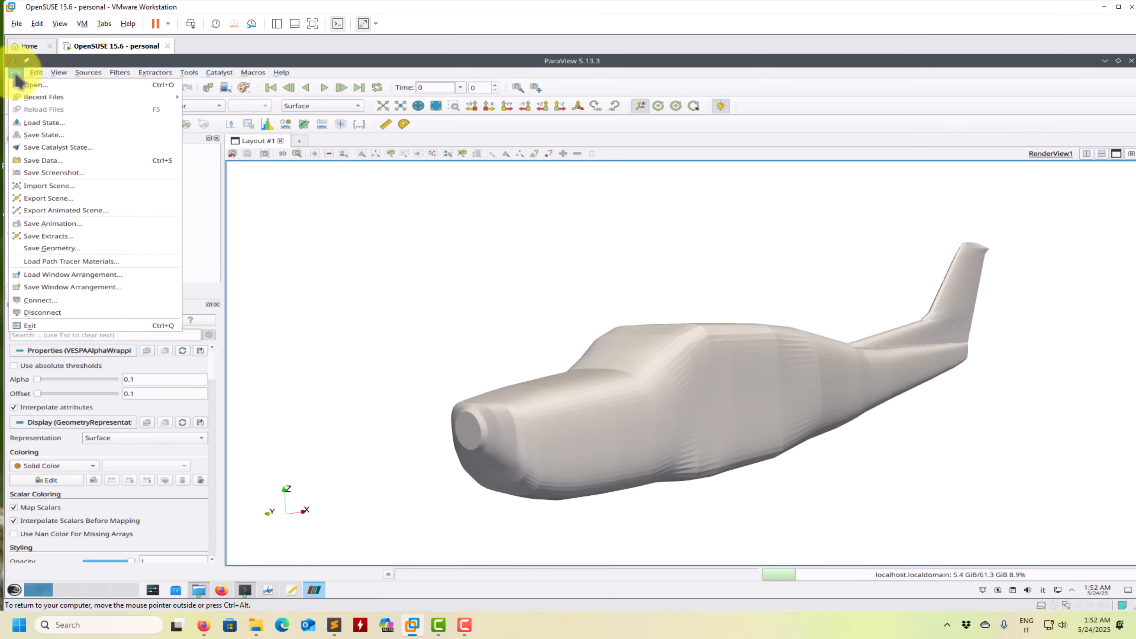
pyautogui.click(63, 154)
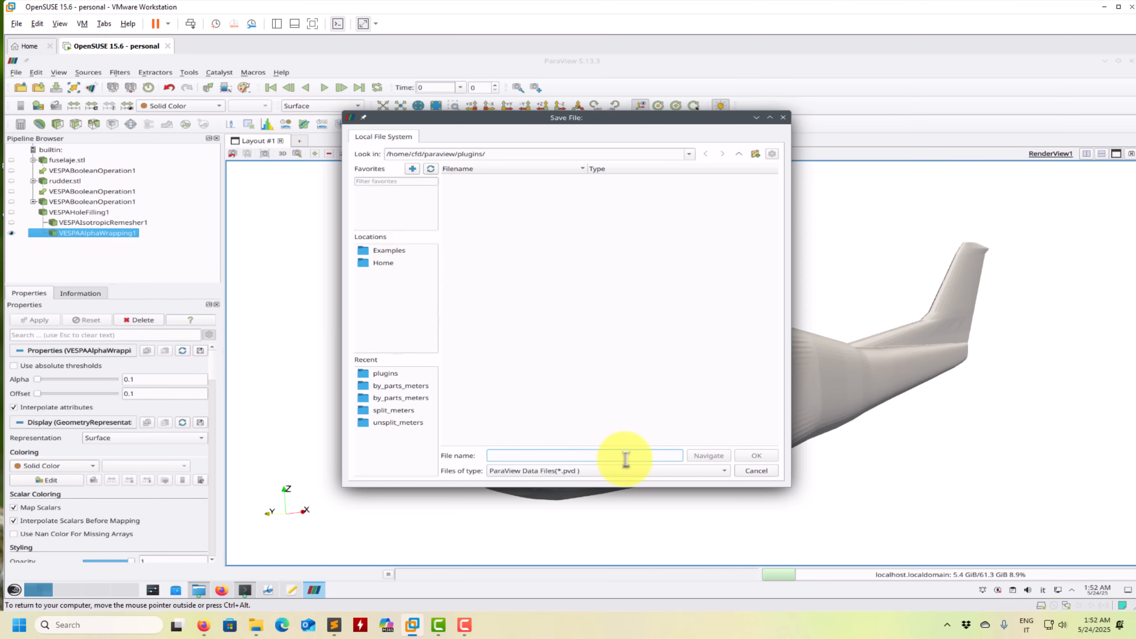
pyautogui.click(637, 472)
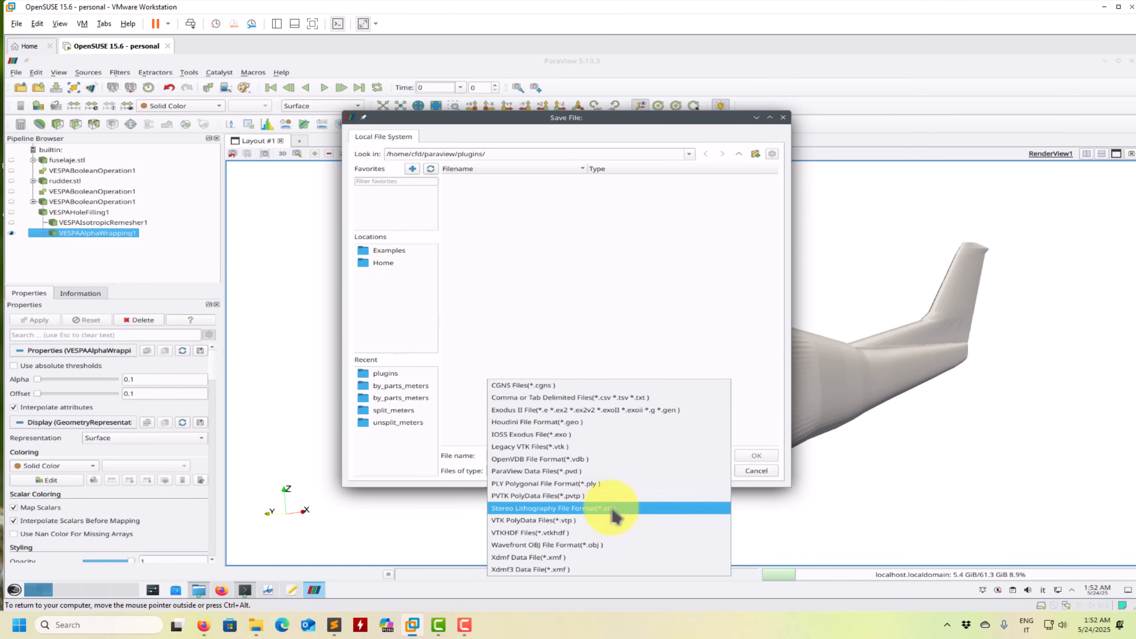
pyautogui.click(759, 474)
pyautogui.click(760, 472)
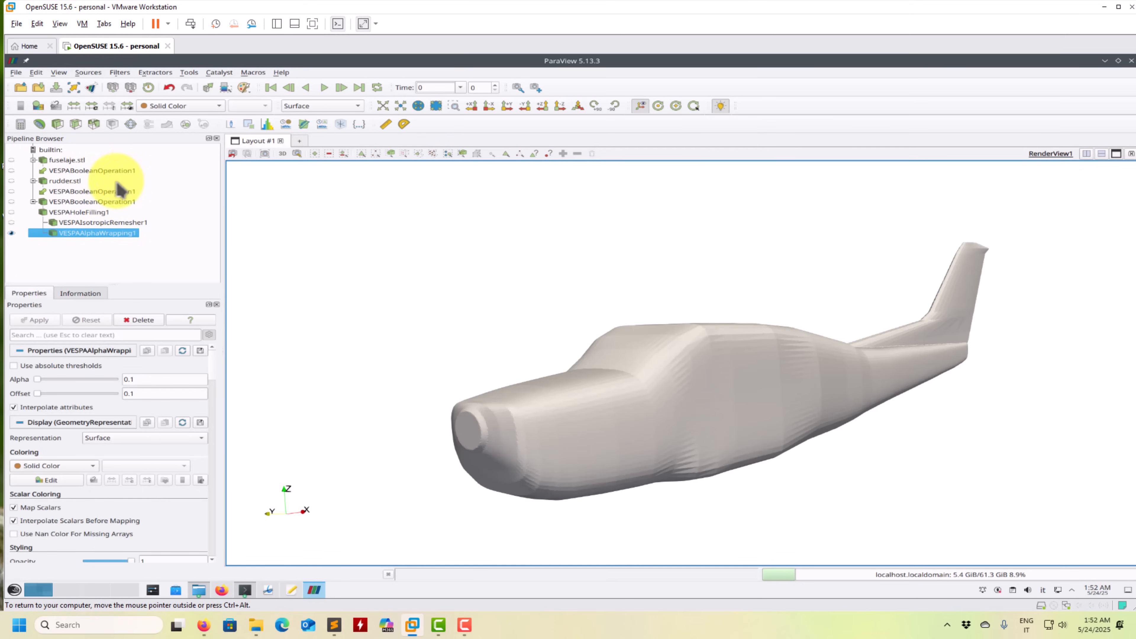
# - Search the filters for "surfac" and apply Extract Surface to the alpha-wrapped model
pyautogui.click(120, 73)
pyautogui.moveTo(191, 113)
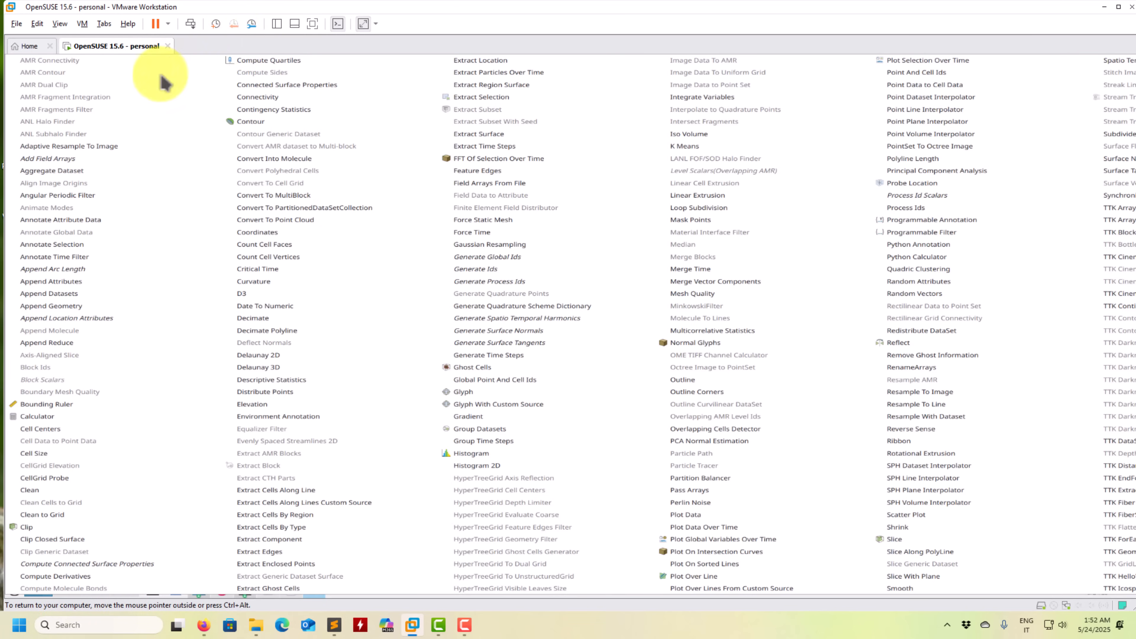
pyautogui.moveTo(218, 72)
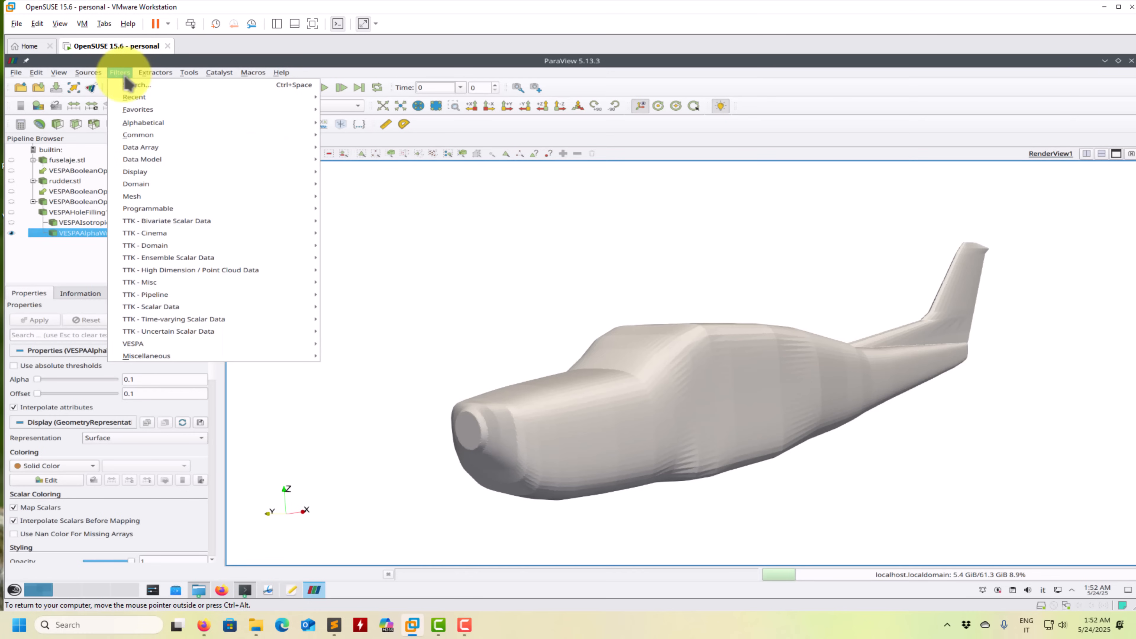
pyautogui.hotkey('ctrl', 'space')
pyautogui.write('surfa')
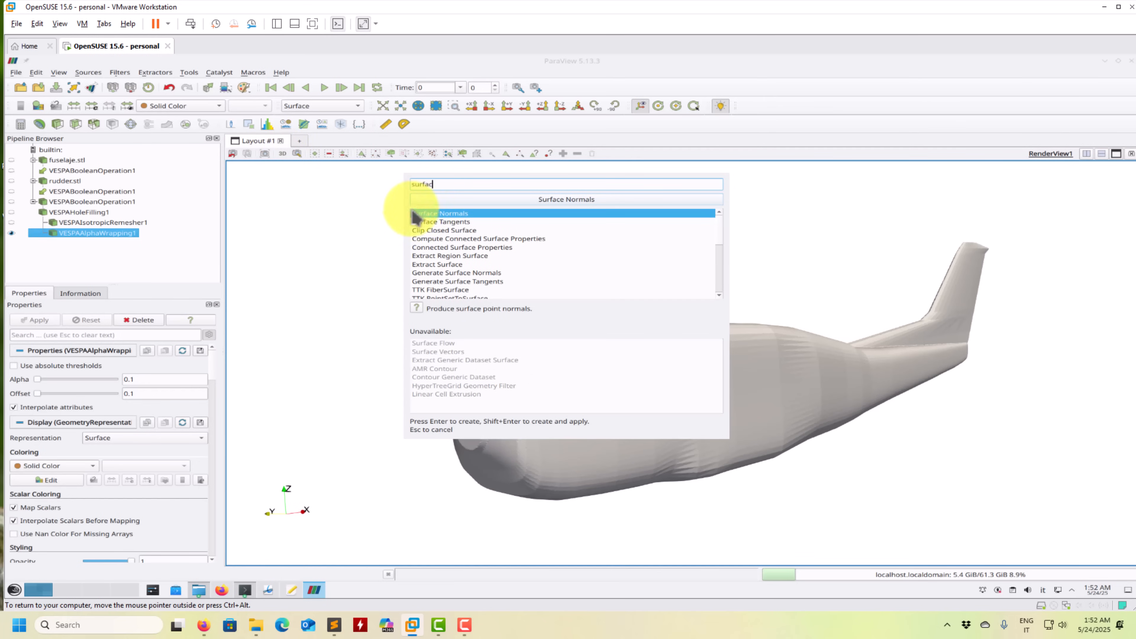
pyautogui.click(447, 265)
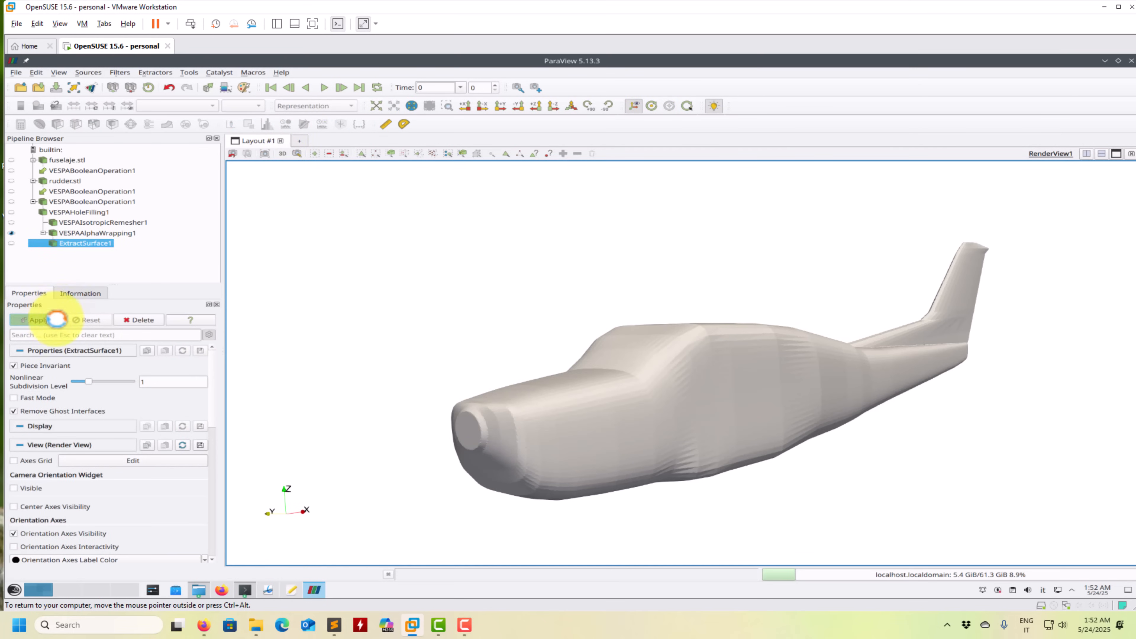
pyautogui.click(40, 319)
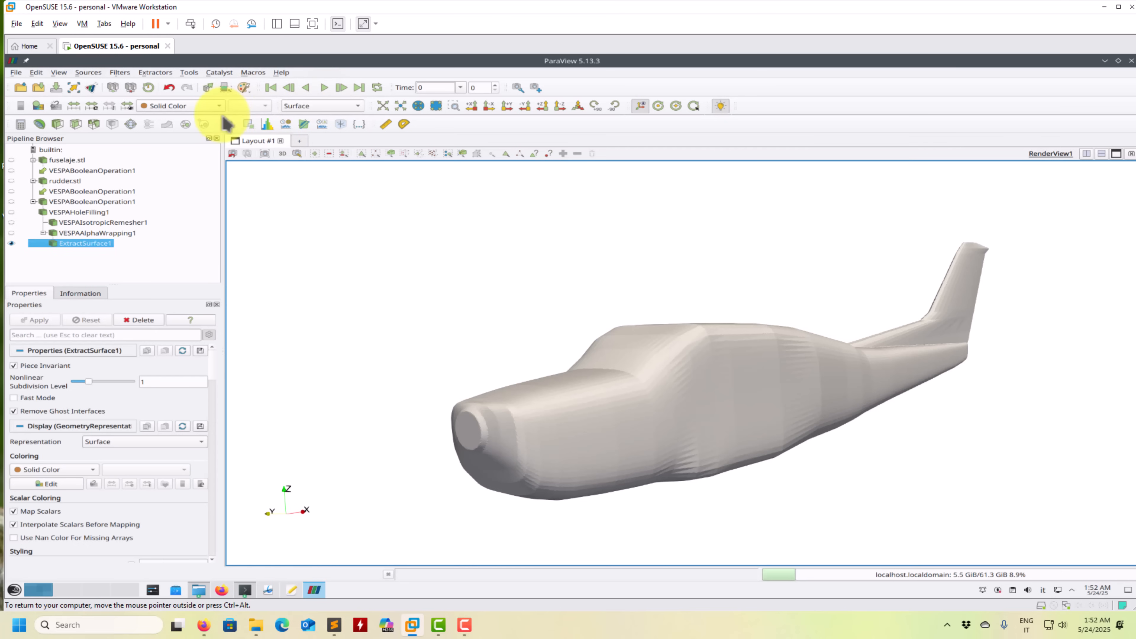
# - Display the extracted surface as Surface With Edges and examine its triangle mesh around the nose and cabin
pyautogui.click(309, 110)
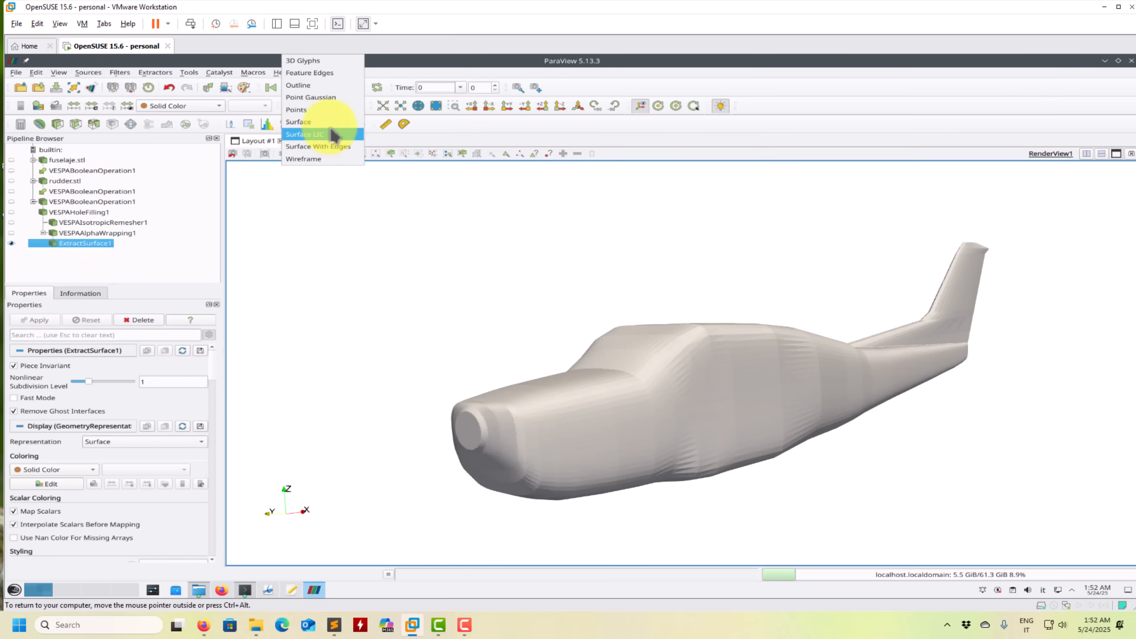
pyautogui.click(339, 147)
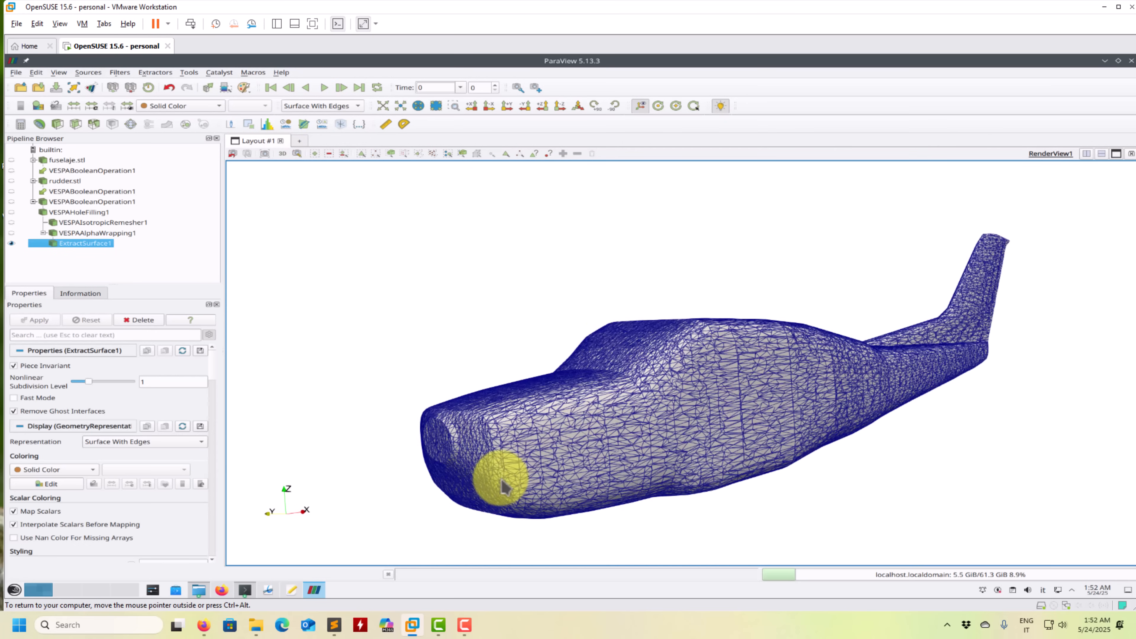
pyautogui.scroll(5, 510, 470)
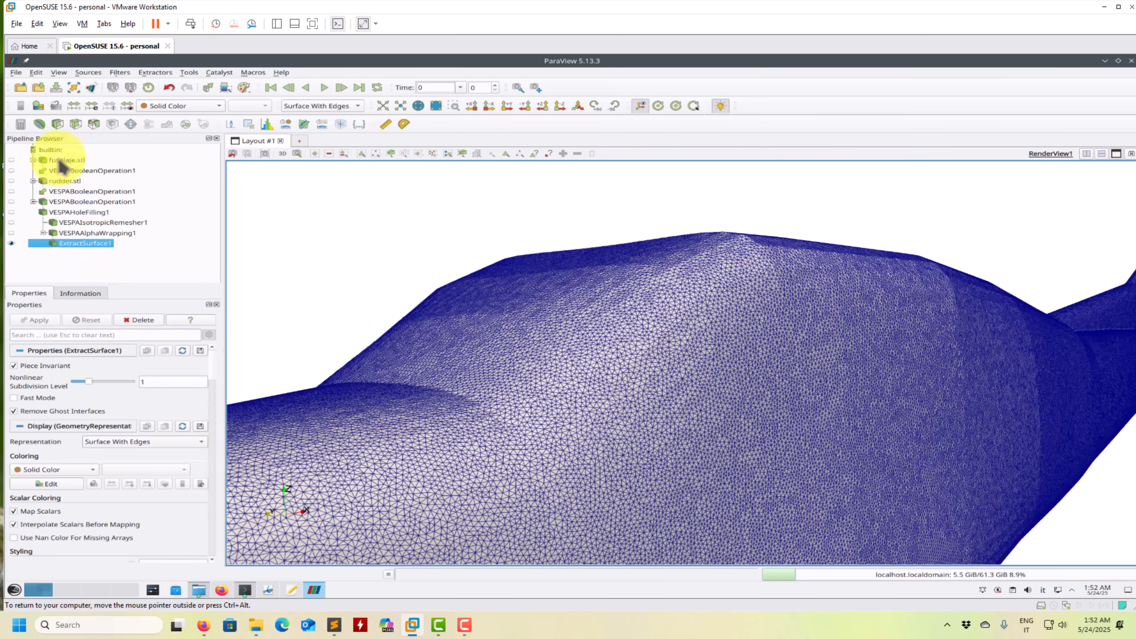
# - Check the file formats offered for saving the extracted surface, including Stereo Lithography (*.stl), and cancel the save
pyautogui.click(16, 72)
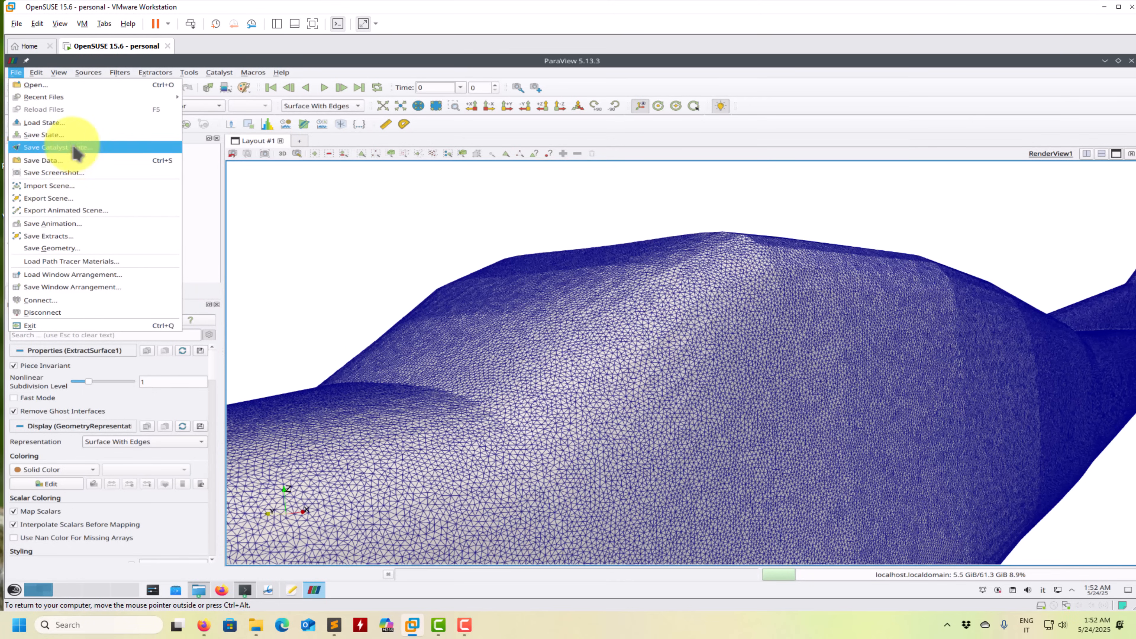
pyautogui.click(41, 160)
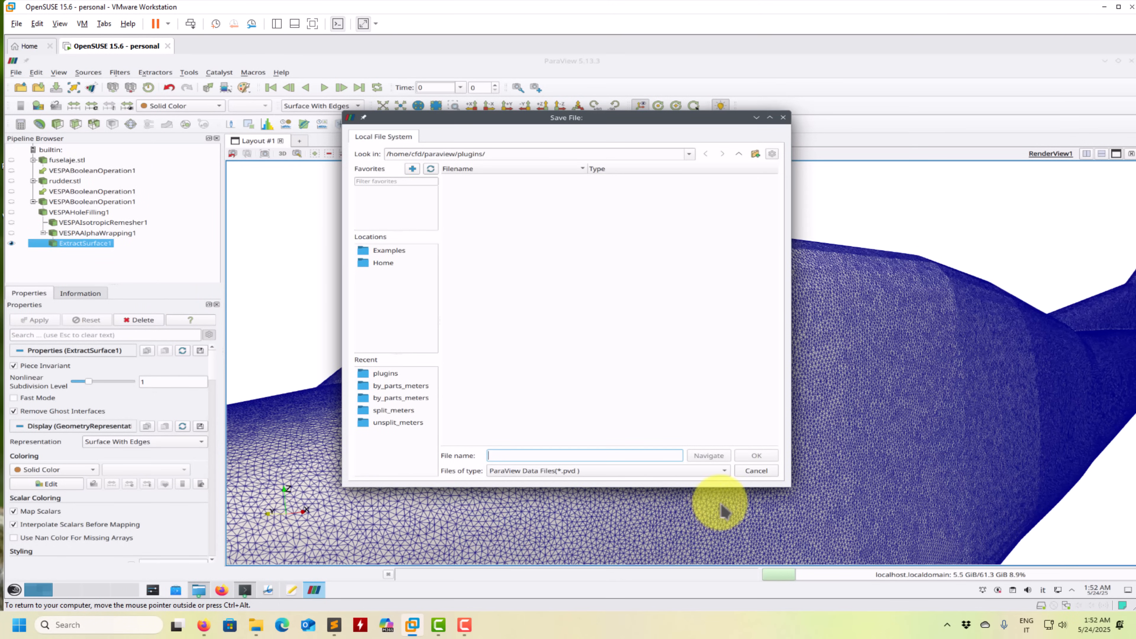
pyautogui.click(698, 471)
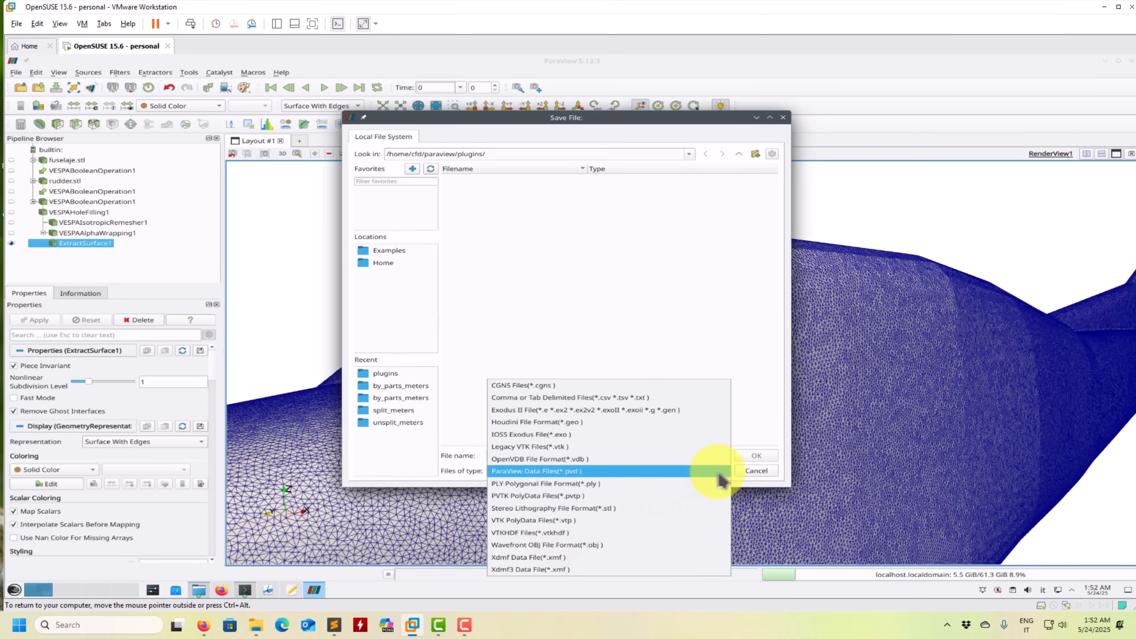
pyautogui.click(749, 477)
pyautogui.click(755, 472)
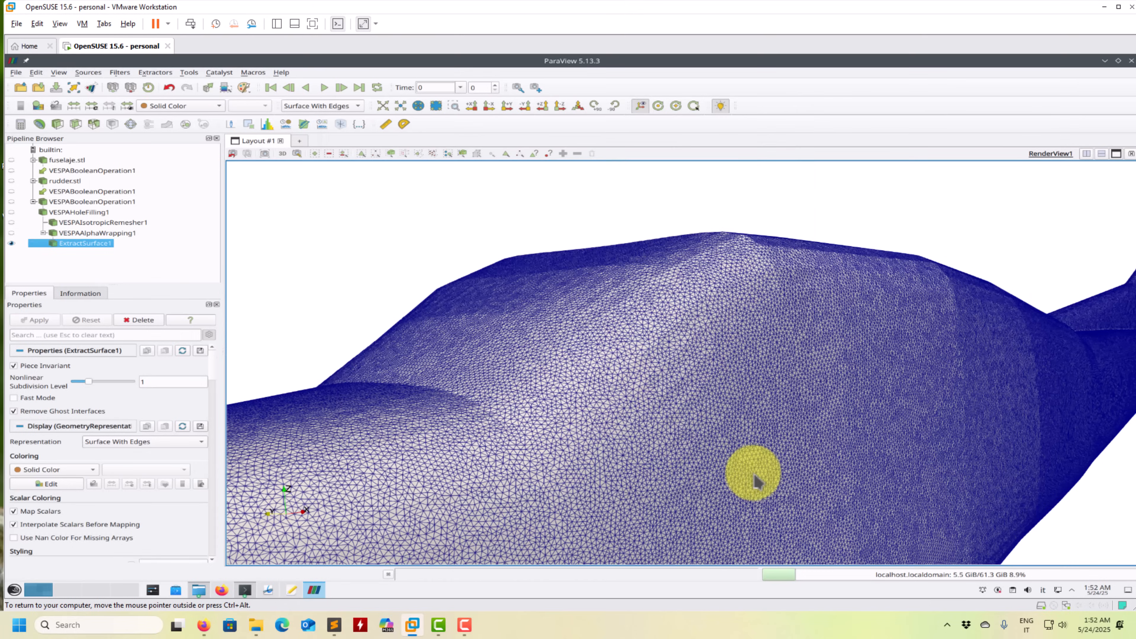
pyautogui.scroll(-10, 755, 482)
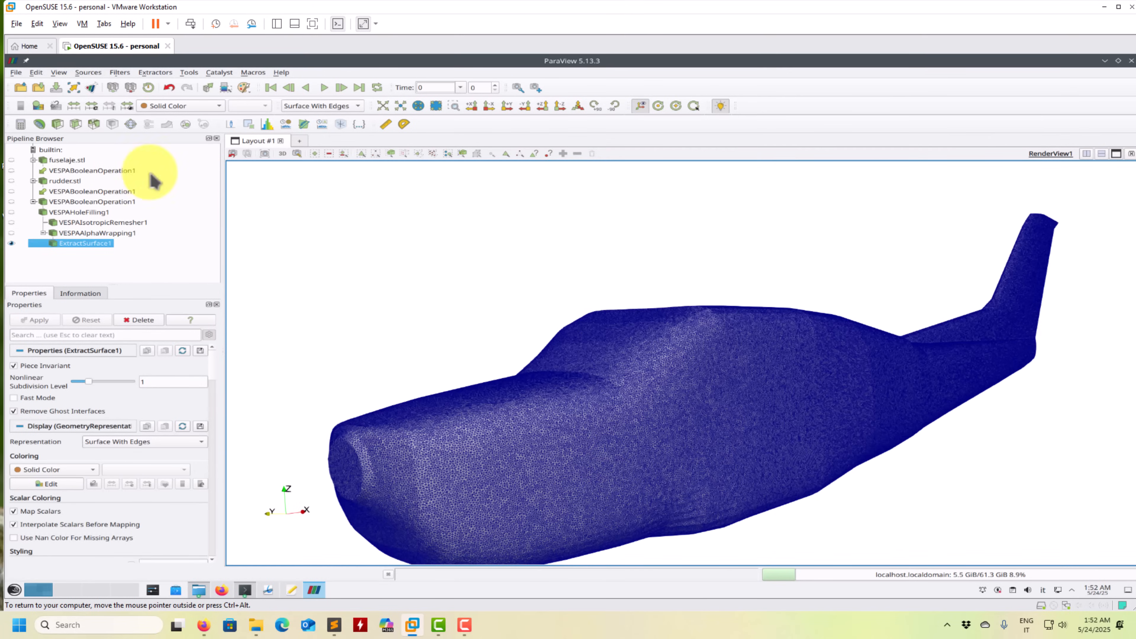
pyautogui.click(21, 89)
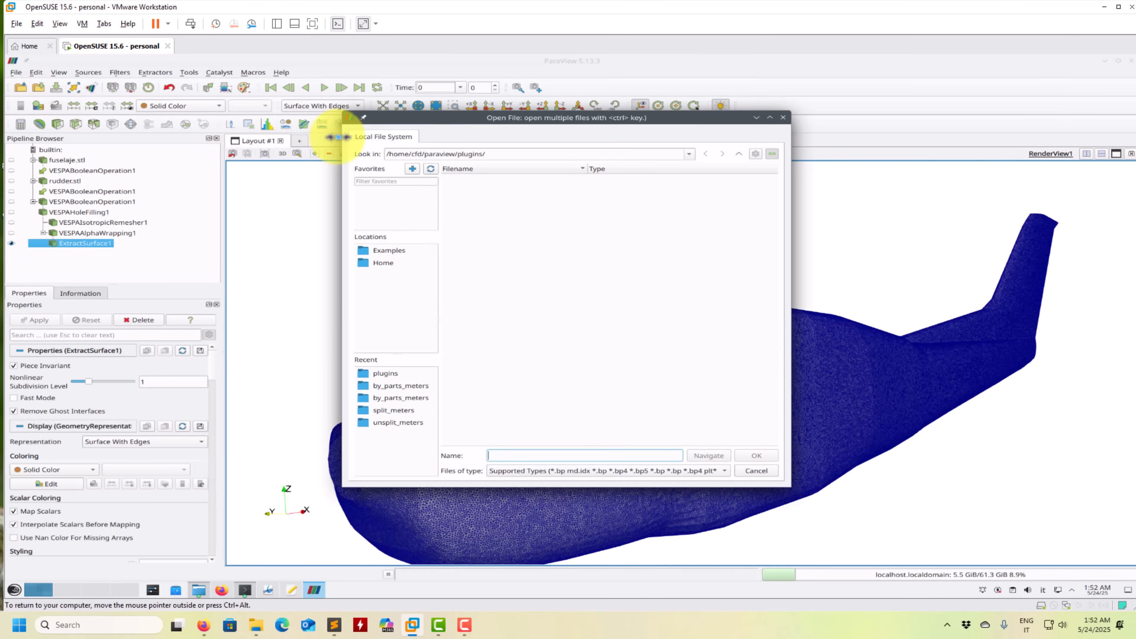
pyautogui.click(756, 471)
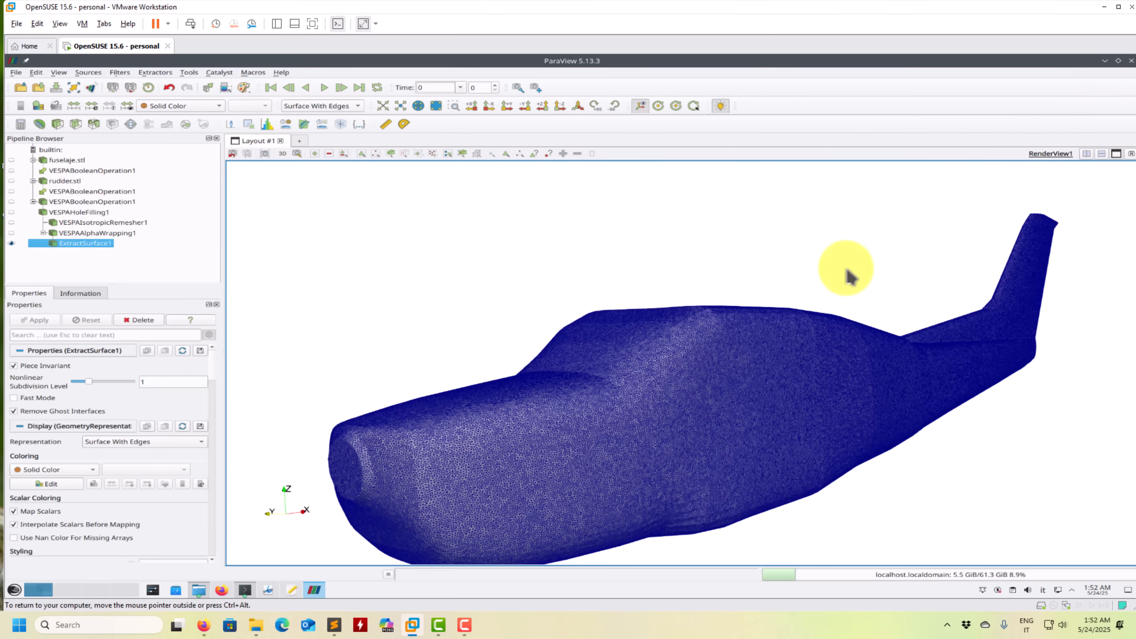
# - View the meshed fuselage from its side, and switch to the Dolphin file manager at the cessna210 folder
pyautogui.moveTo(580, 414); pyautogui.dragTo(508, 400)
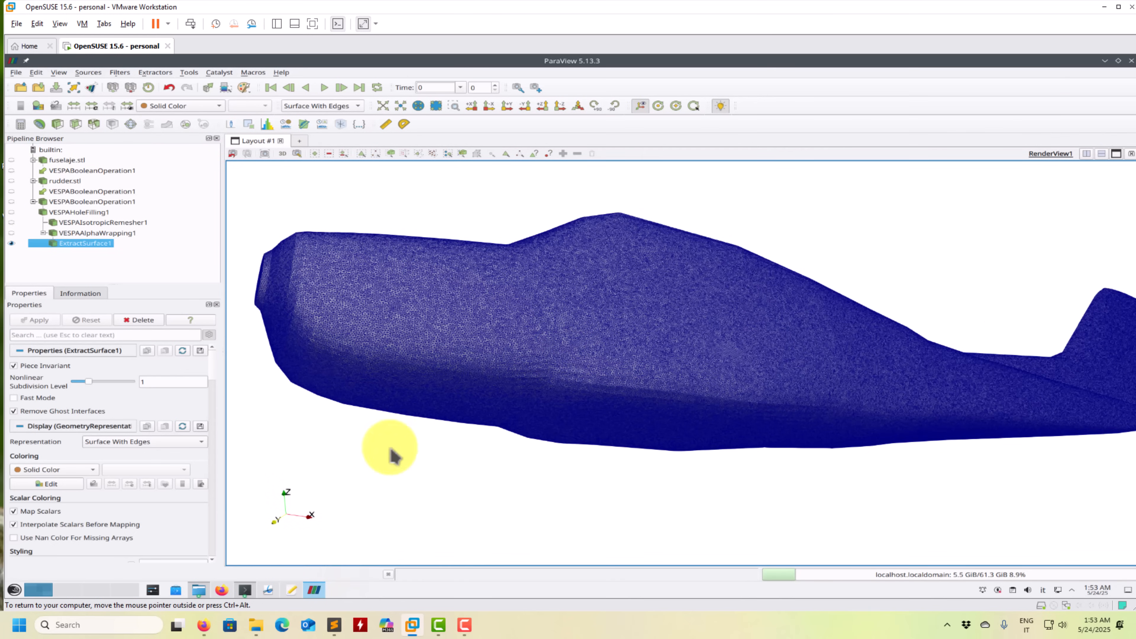
pyautogui.click(198, 591)
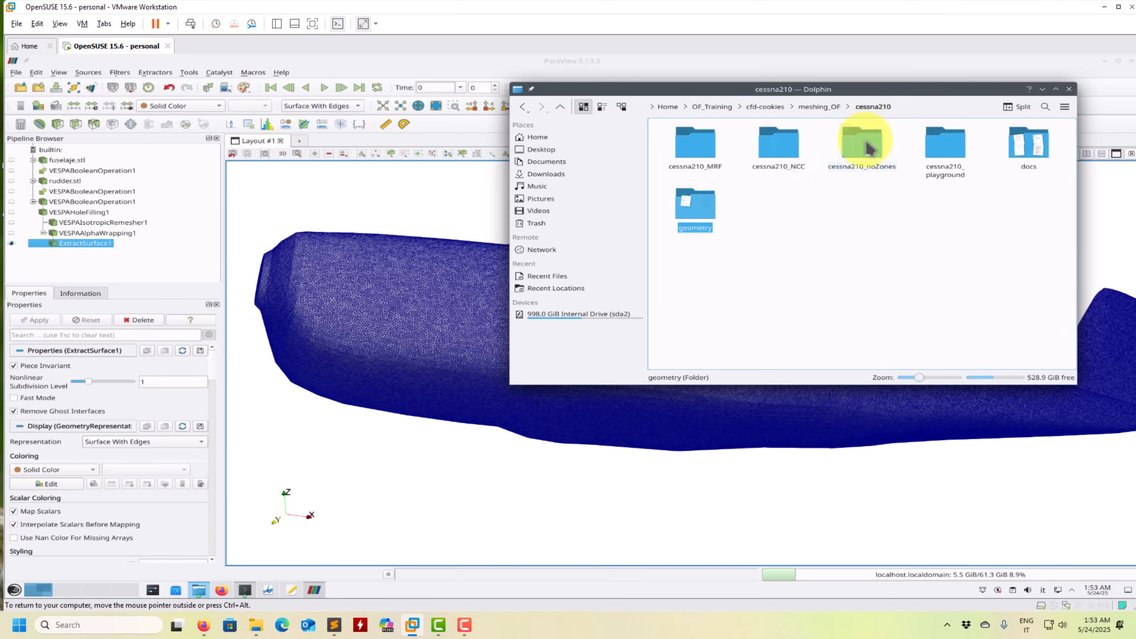